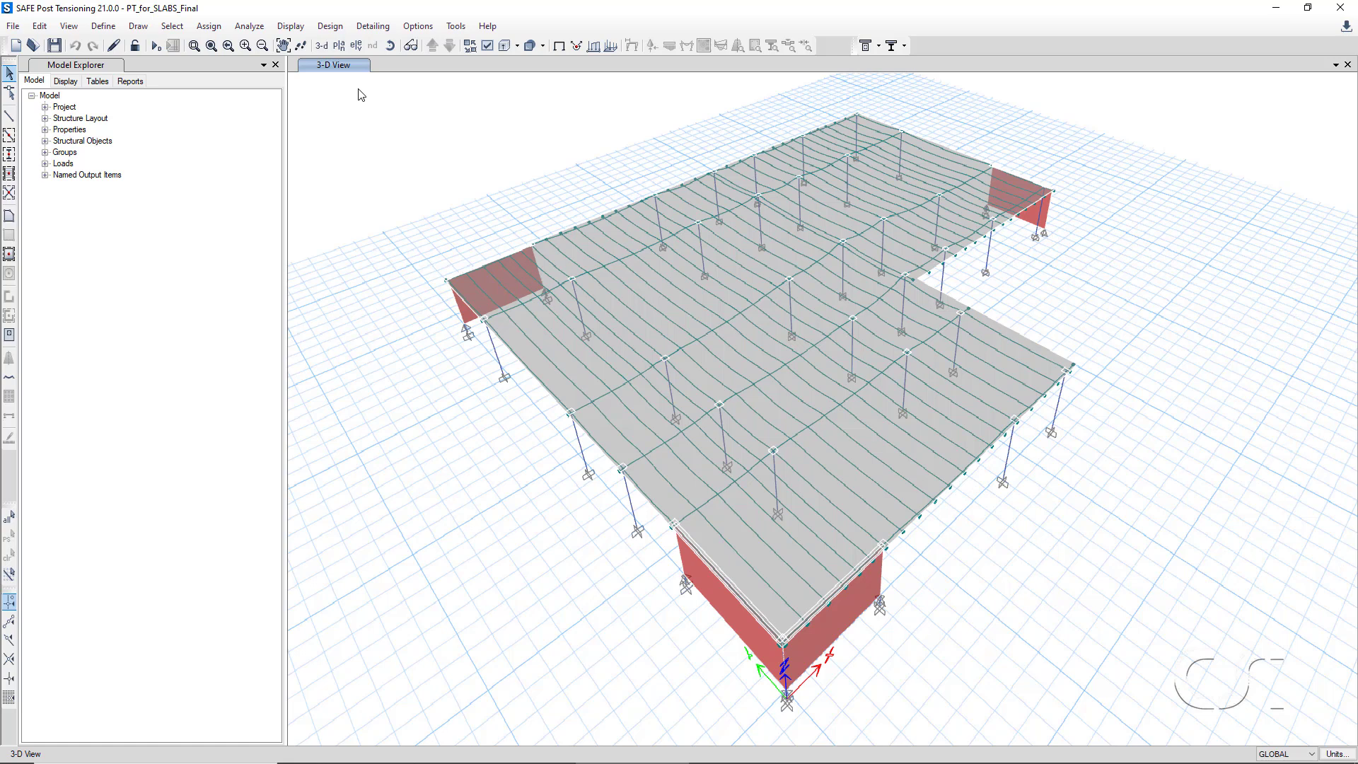
# Switch from the 3-D view to Plan View - Story1 showing grids 1–8 and A–F.
pyautogui.click(339, 46)
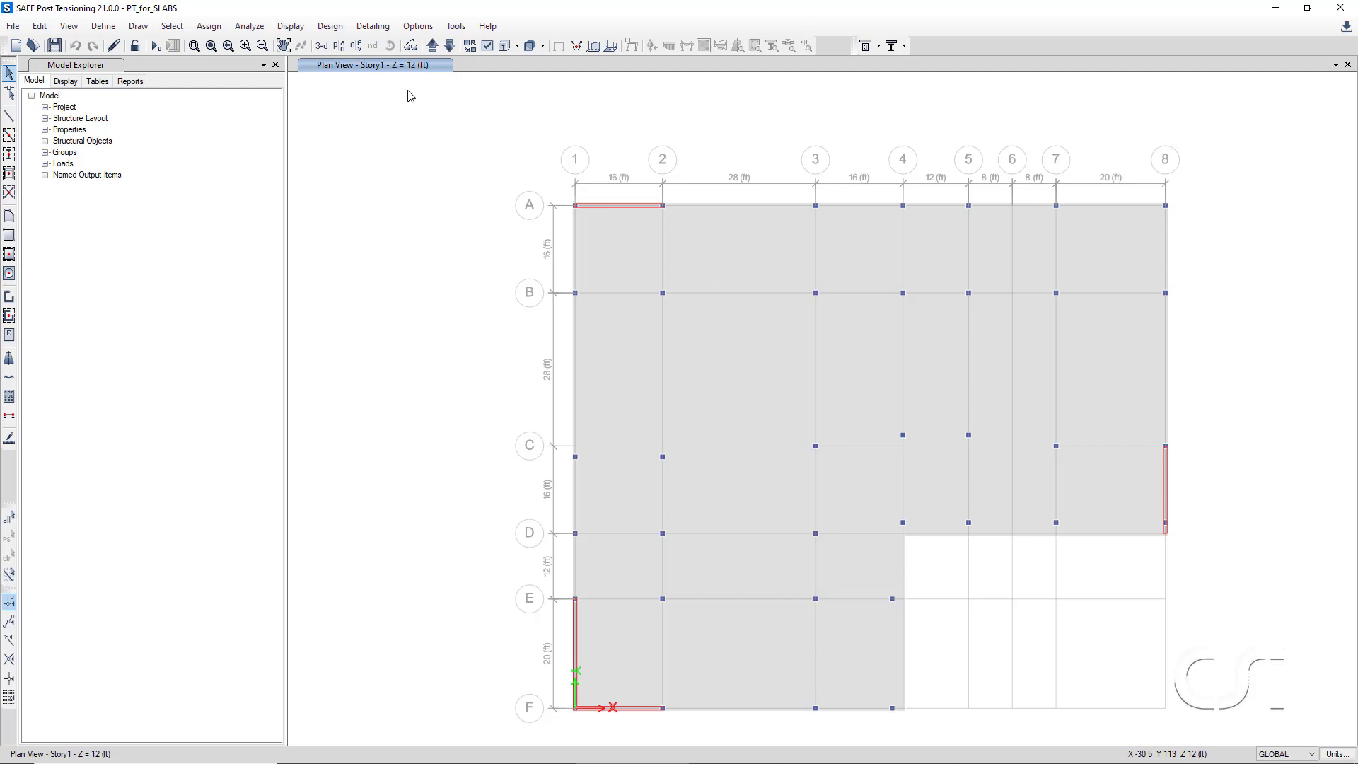
pyautogui.click(107, 29)
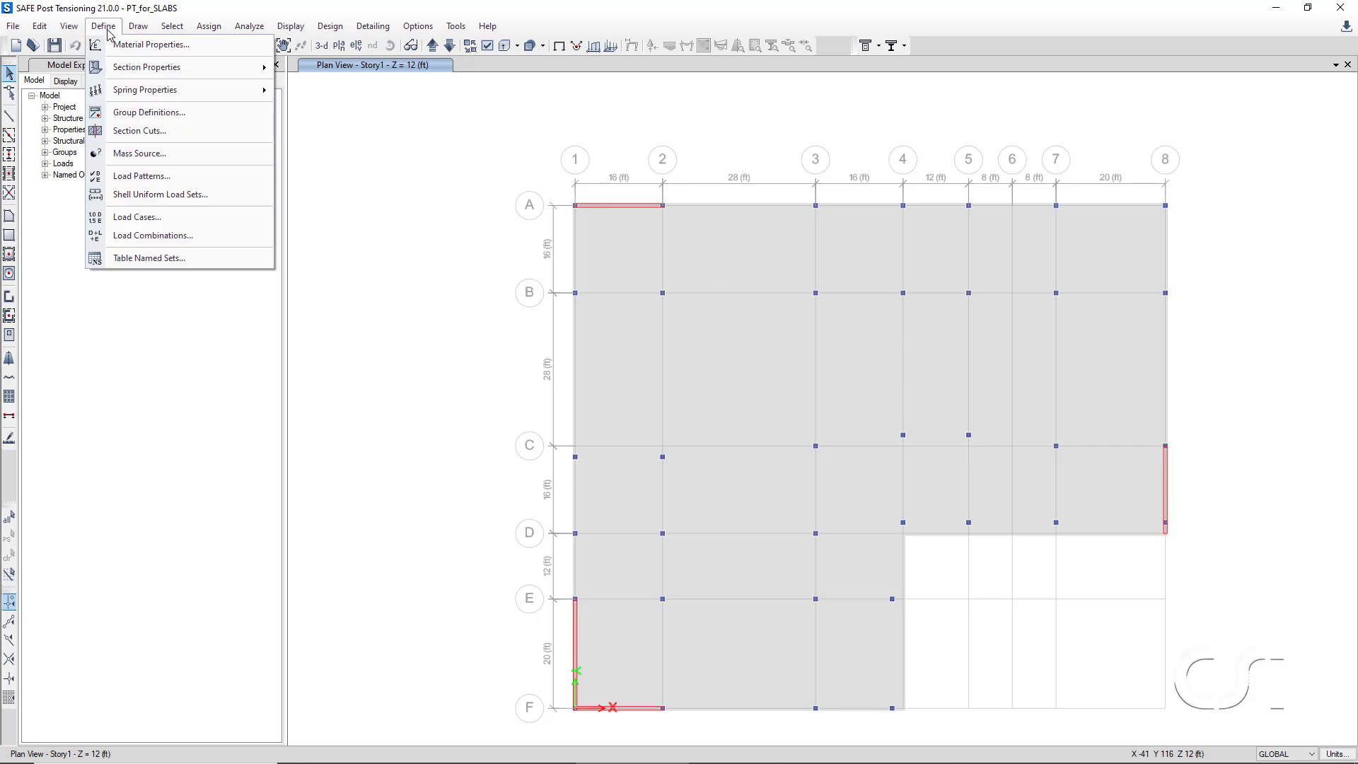
pyautogui.click(111, 45)
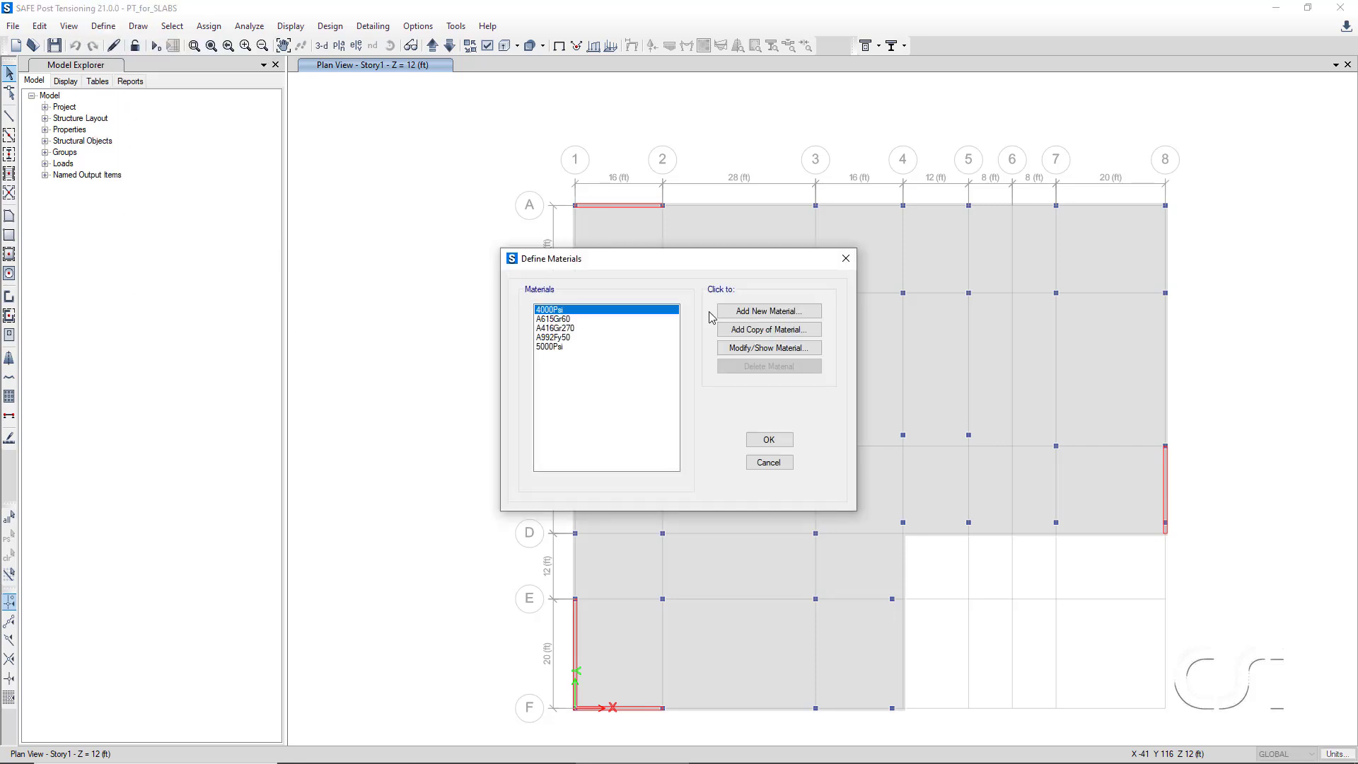
pyautogui.click(560, 347)
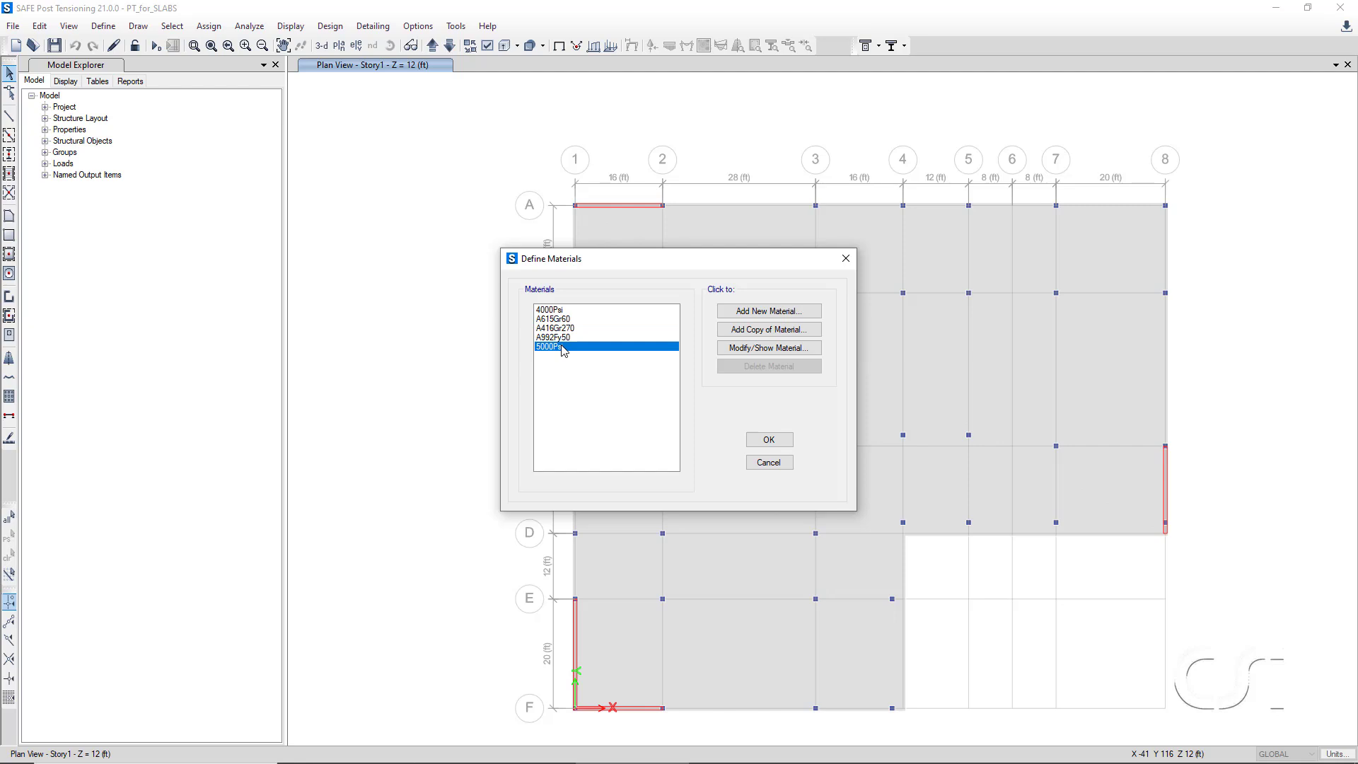
pyautogui.click(566, 328)
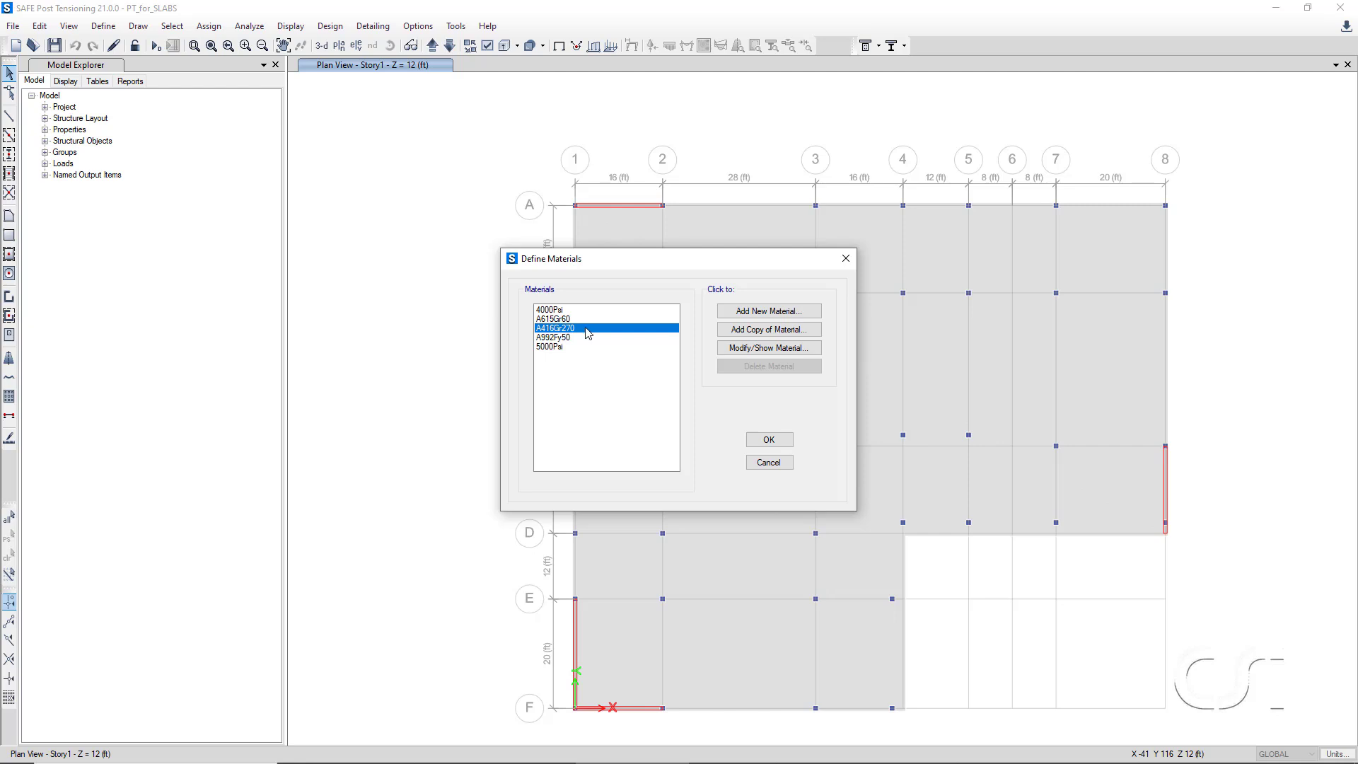
pyautogui.click(756, 441)
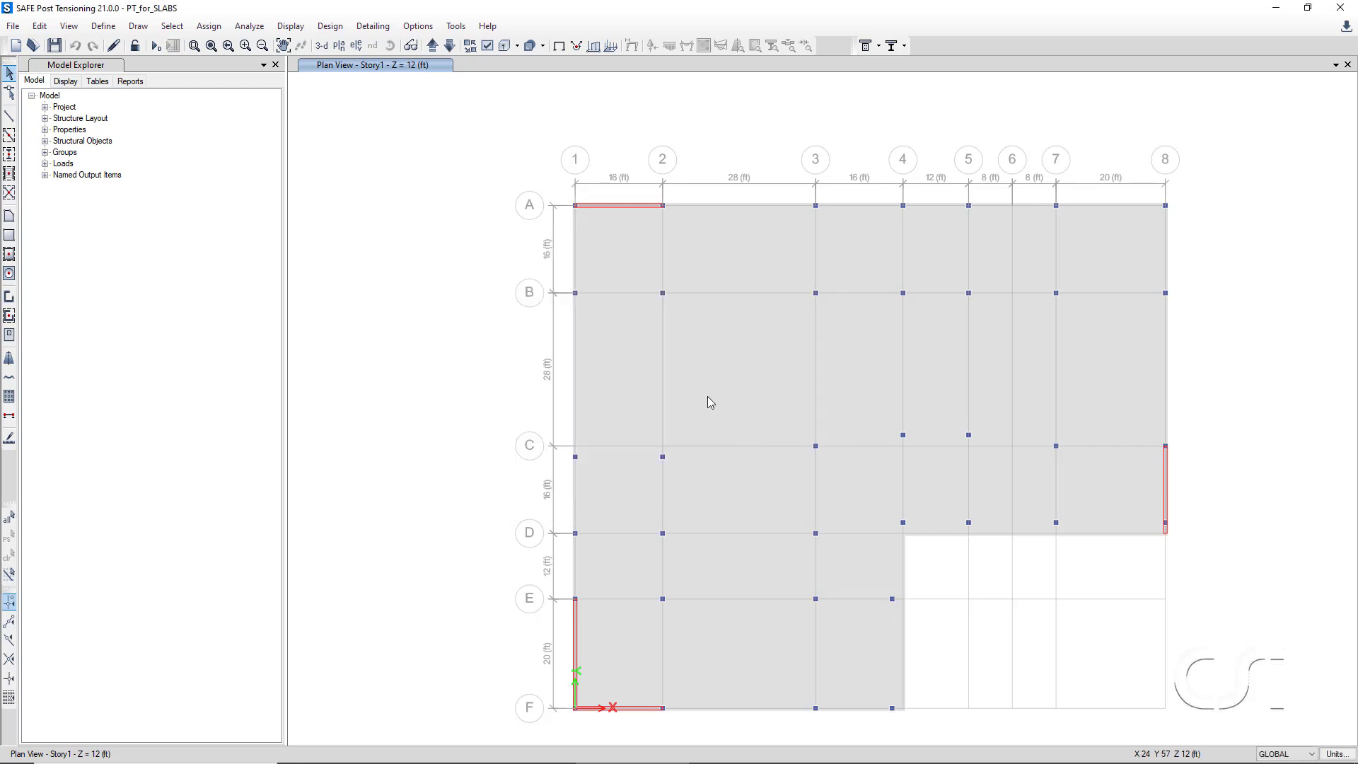
pyautogui.click(106, 26)
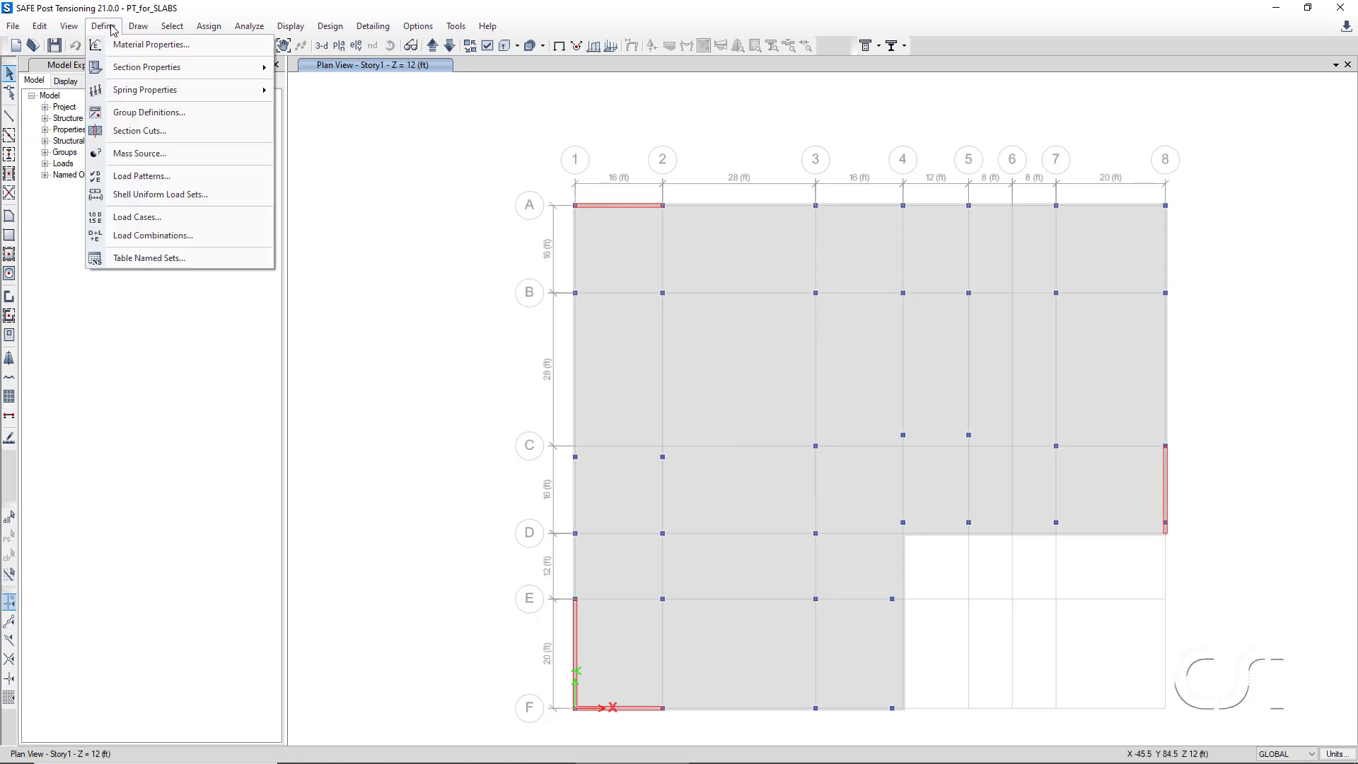
pyautogui.moveTo(116, 71)
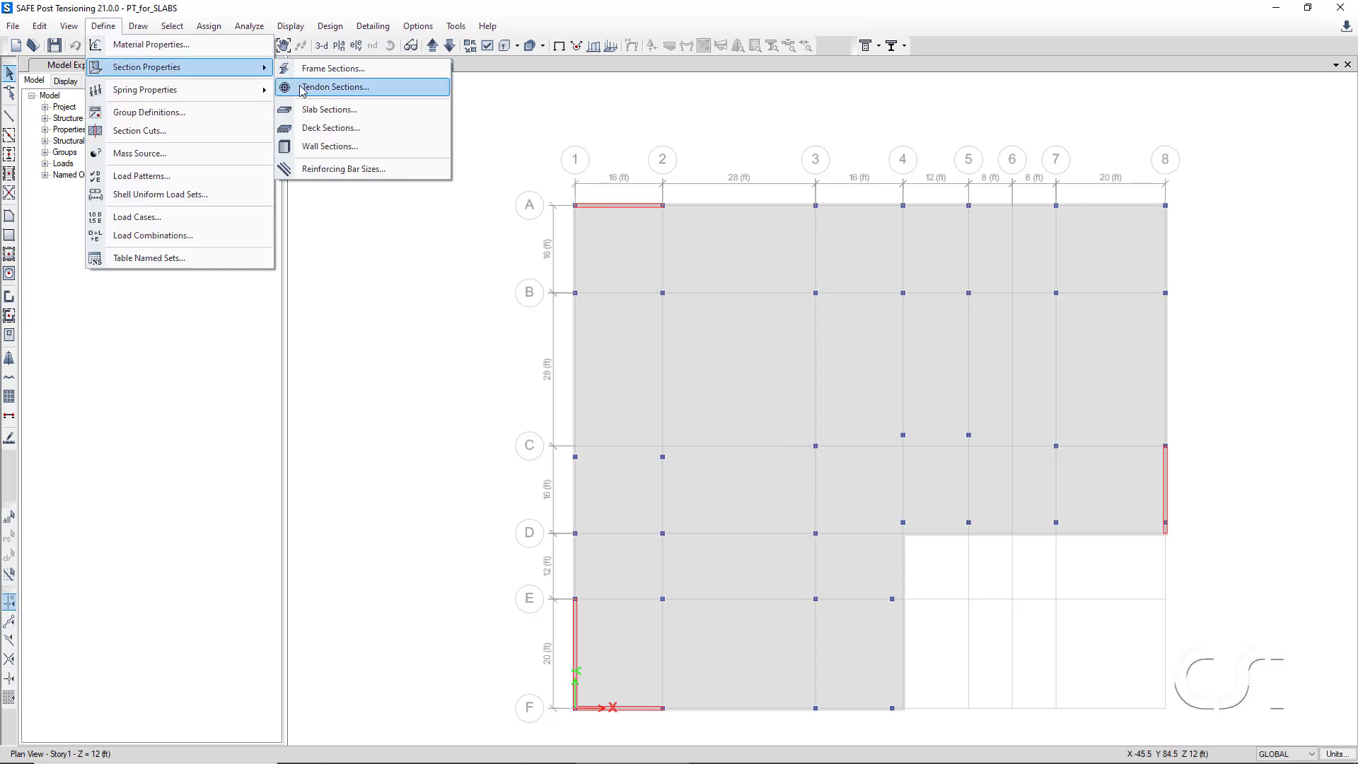
pyautogui.click(338, 87)
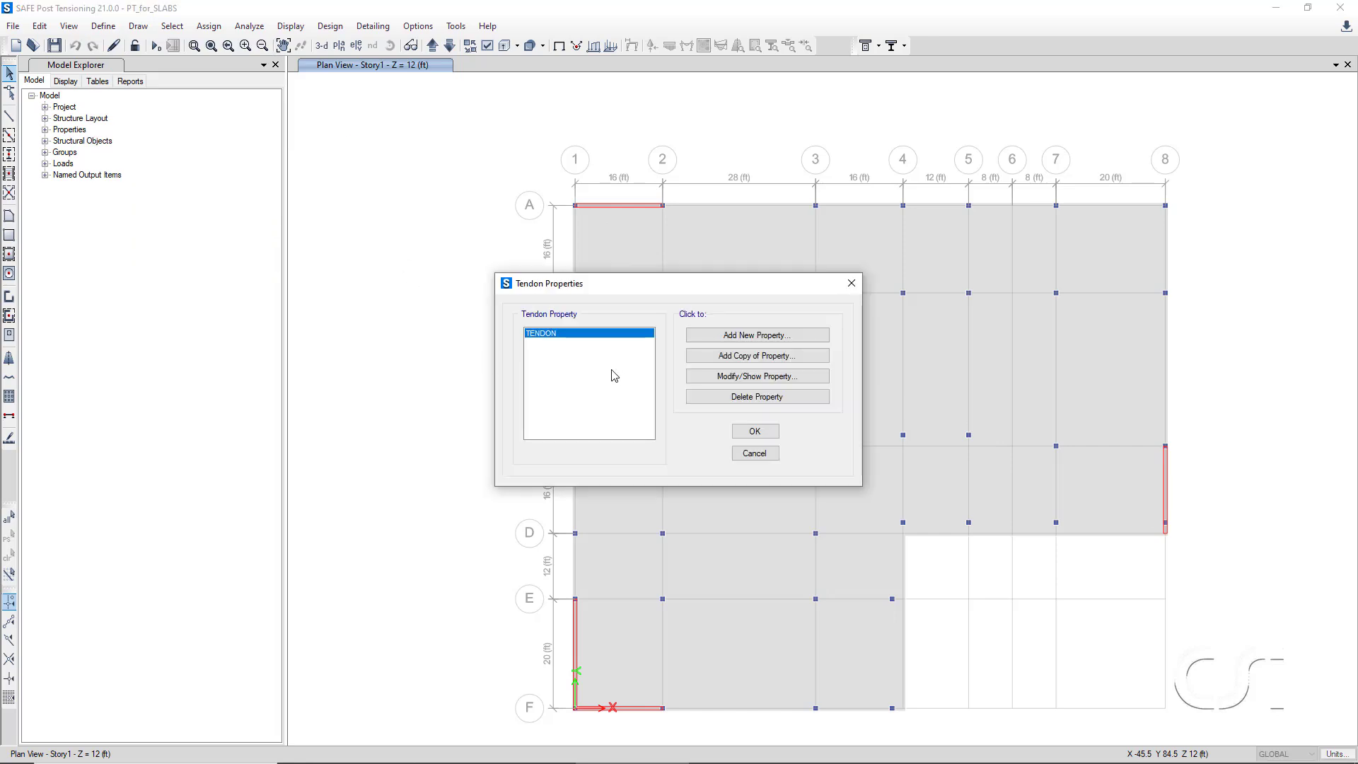
pyautogui.click(759, 376)
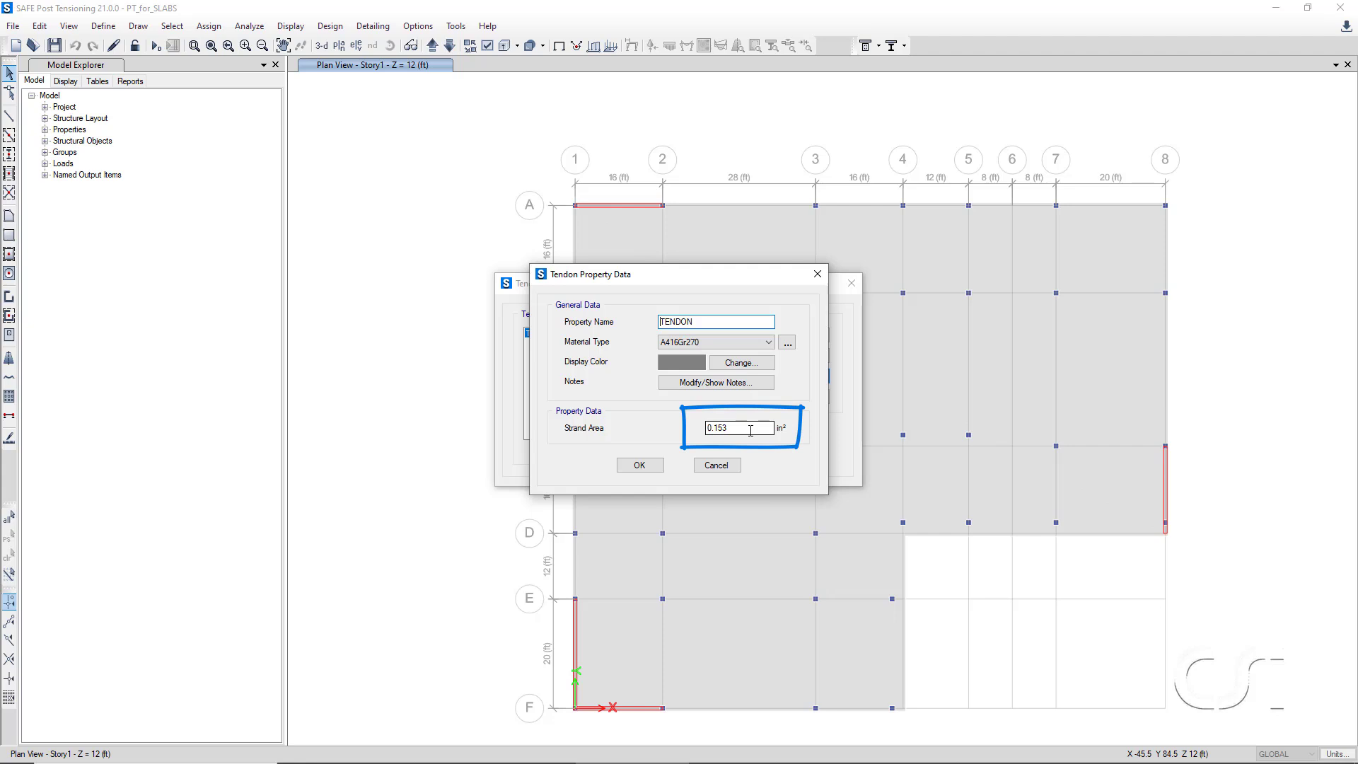
pyautogui.click(637, 467)
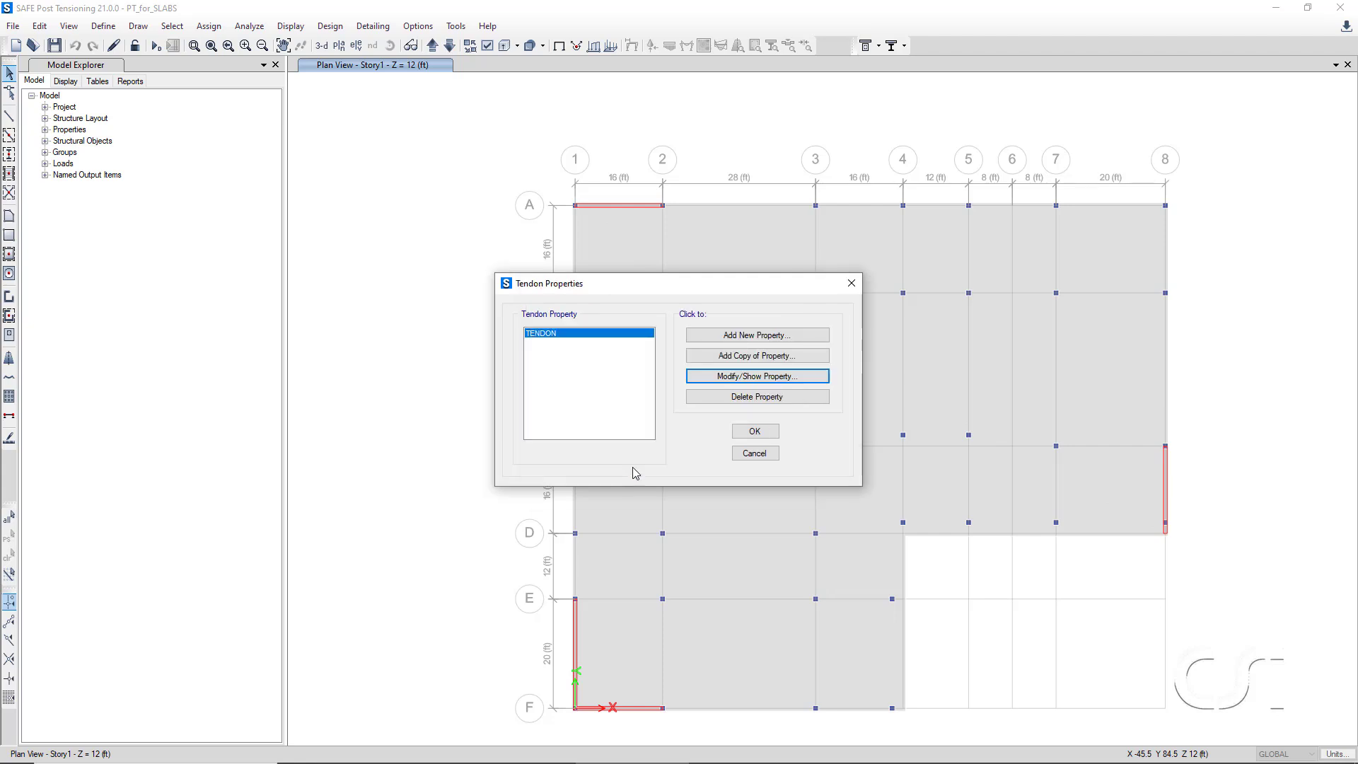
pyautogui.click(754, 432)
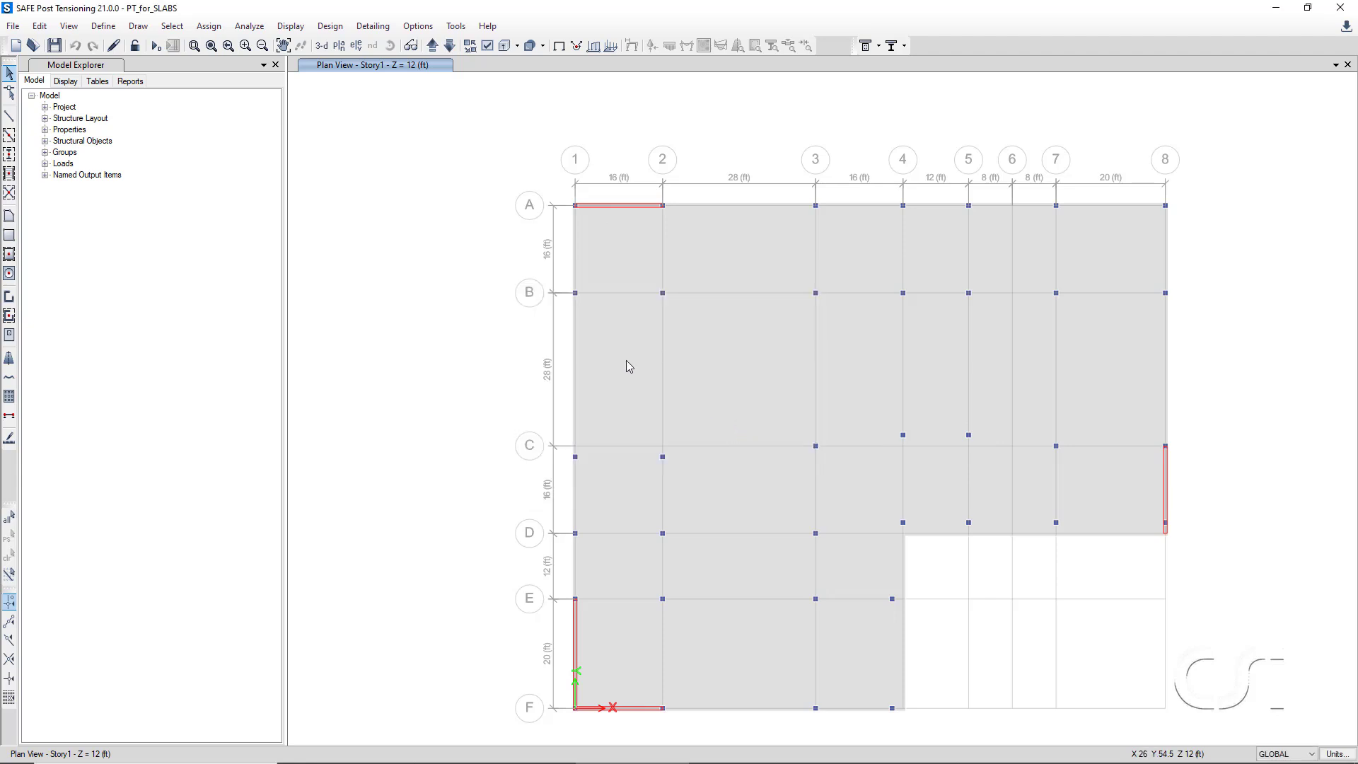
# Add a PT-FINAL load pattern of type Prestress-Final.
pyautogui.click(103, 26)
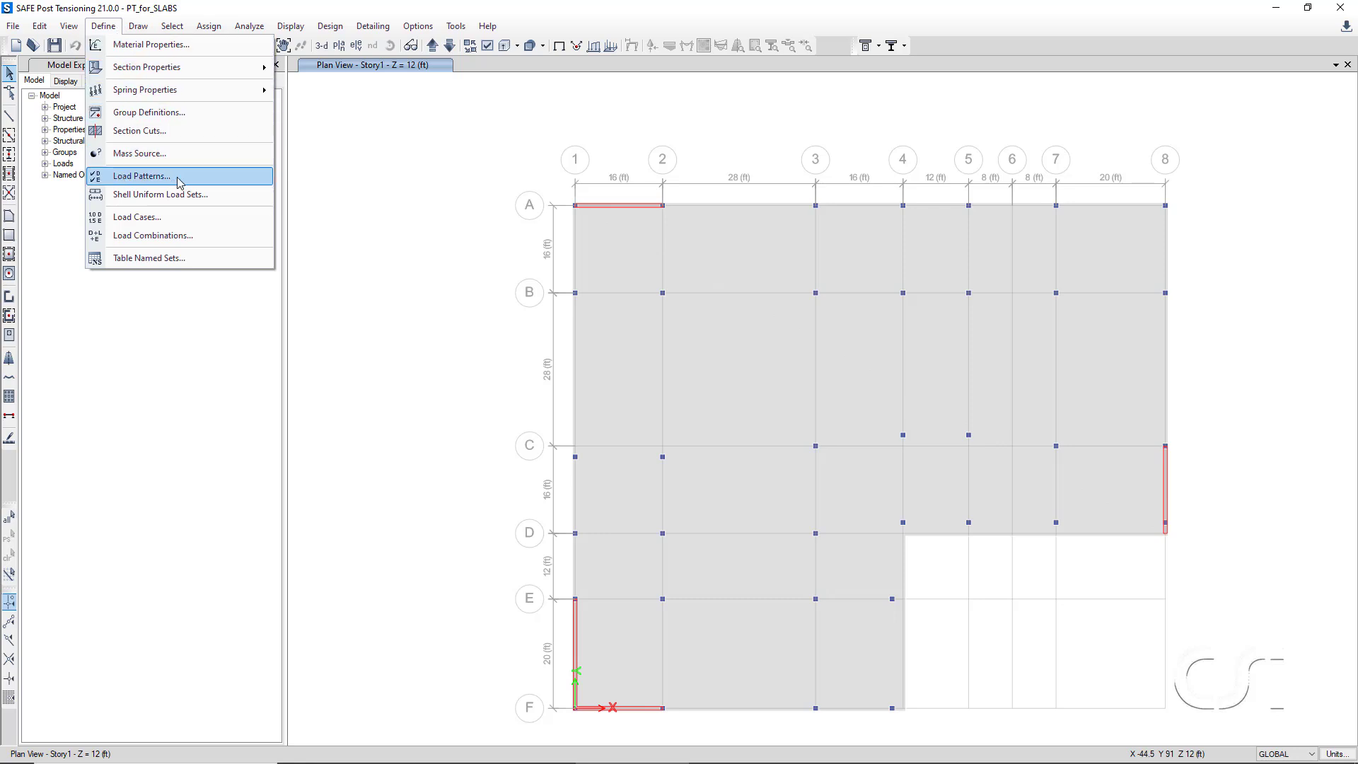
pyautogui.click(140, 177)
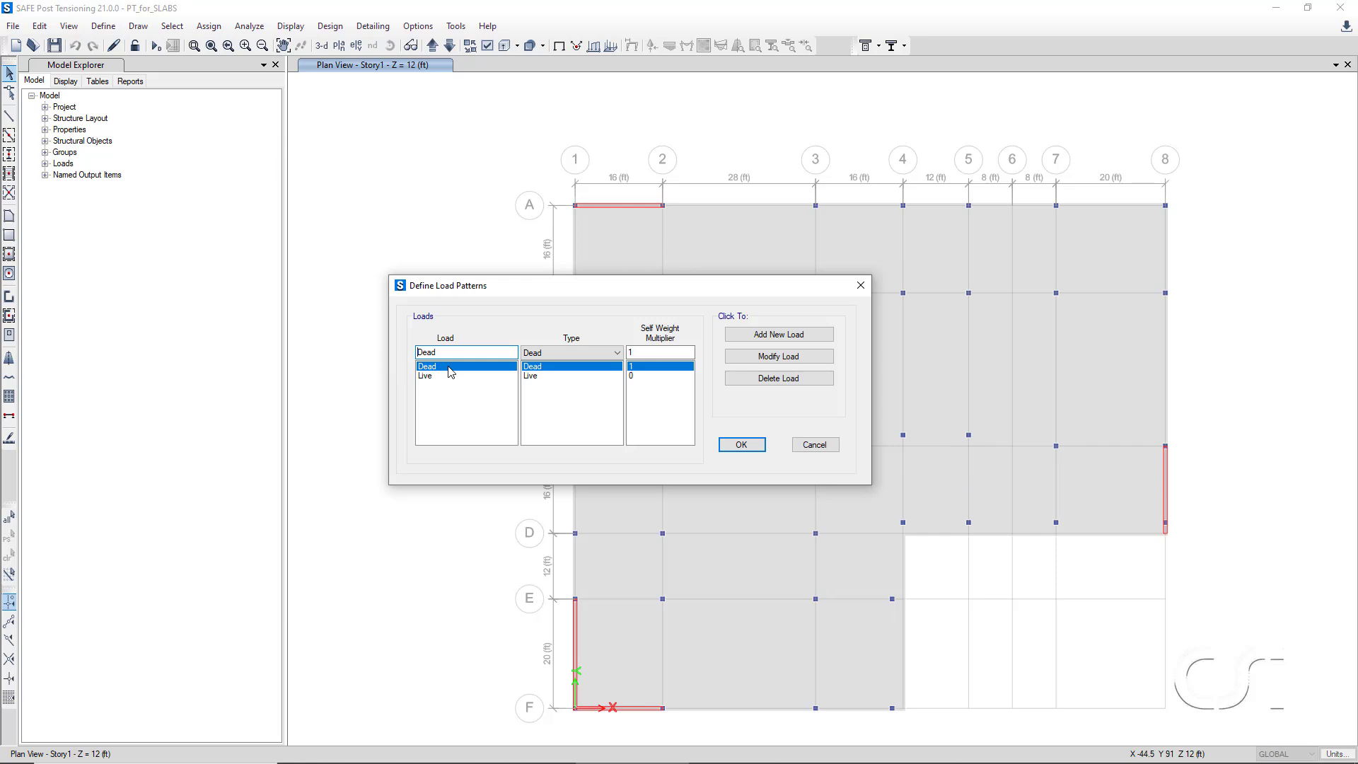
pyautogui.click(541, 377)
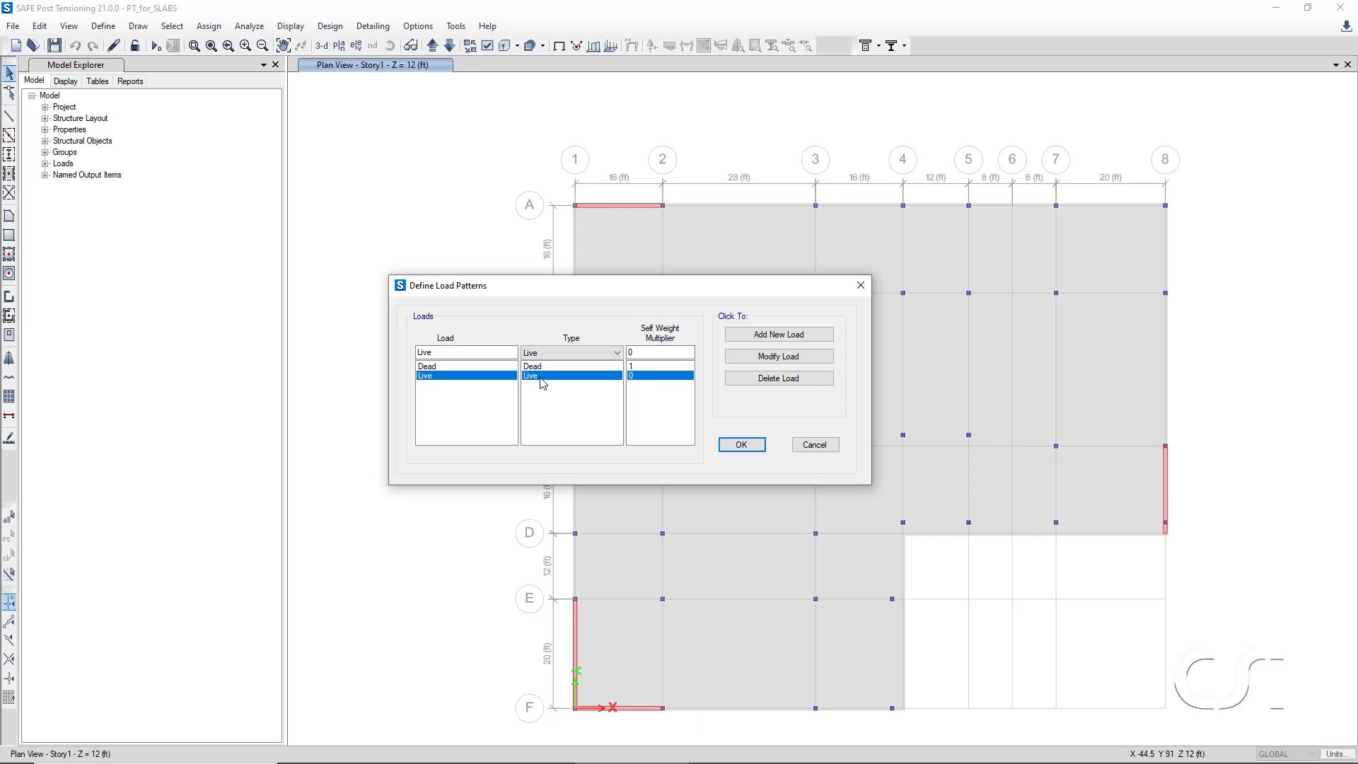
pyautogui.doubleClick(459, 348)
pyautogui.write('PT-FINAL')
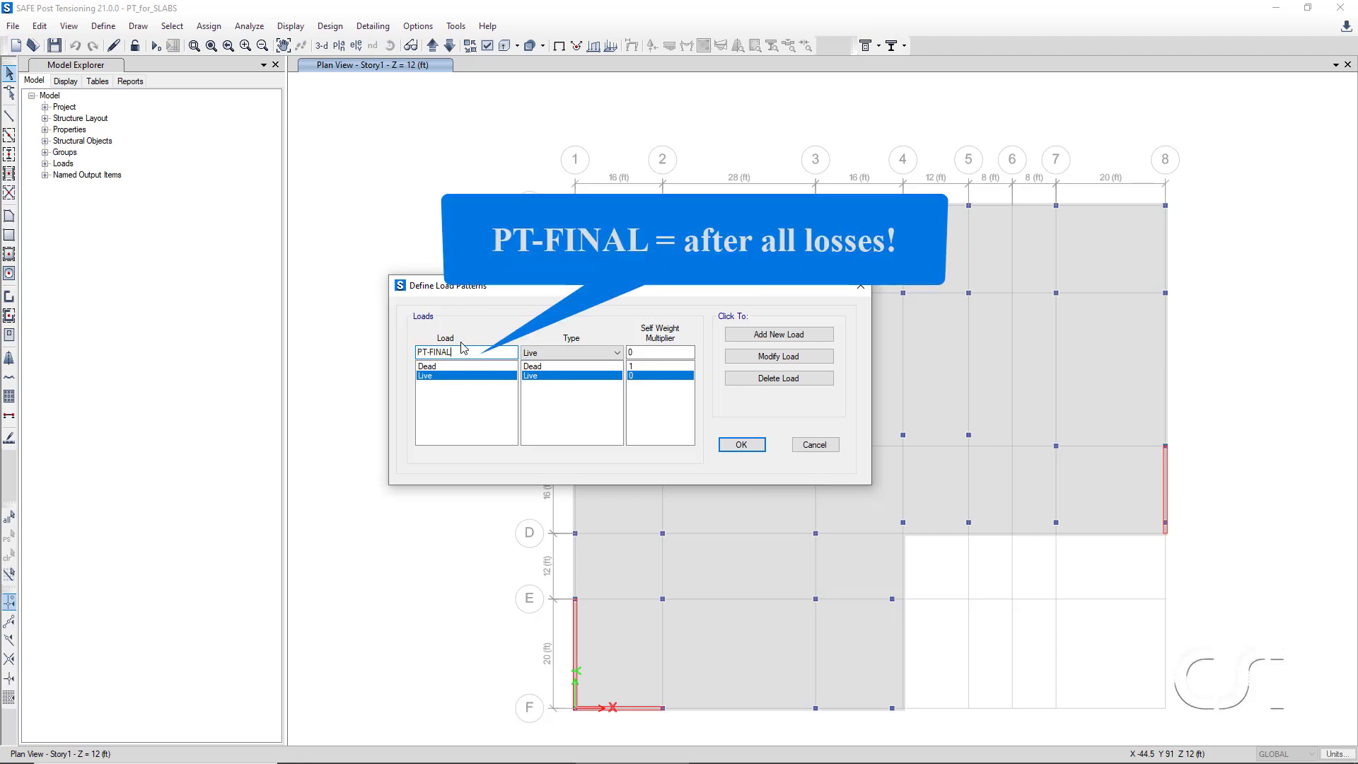
pyautogui.click(533, 352)
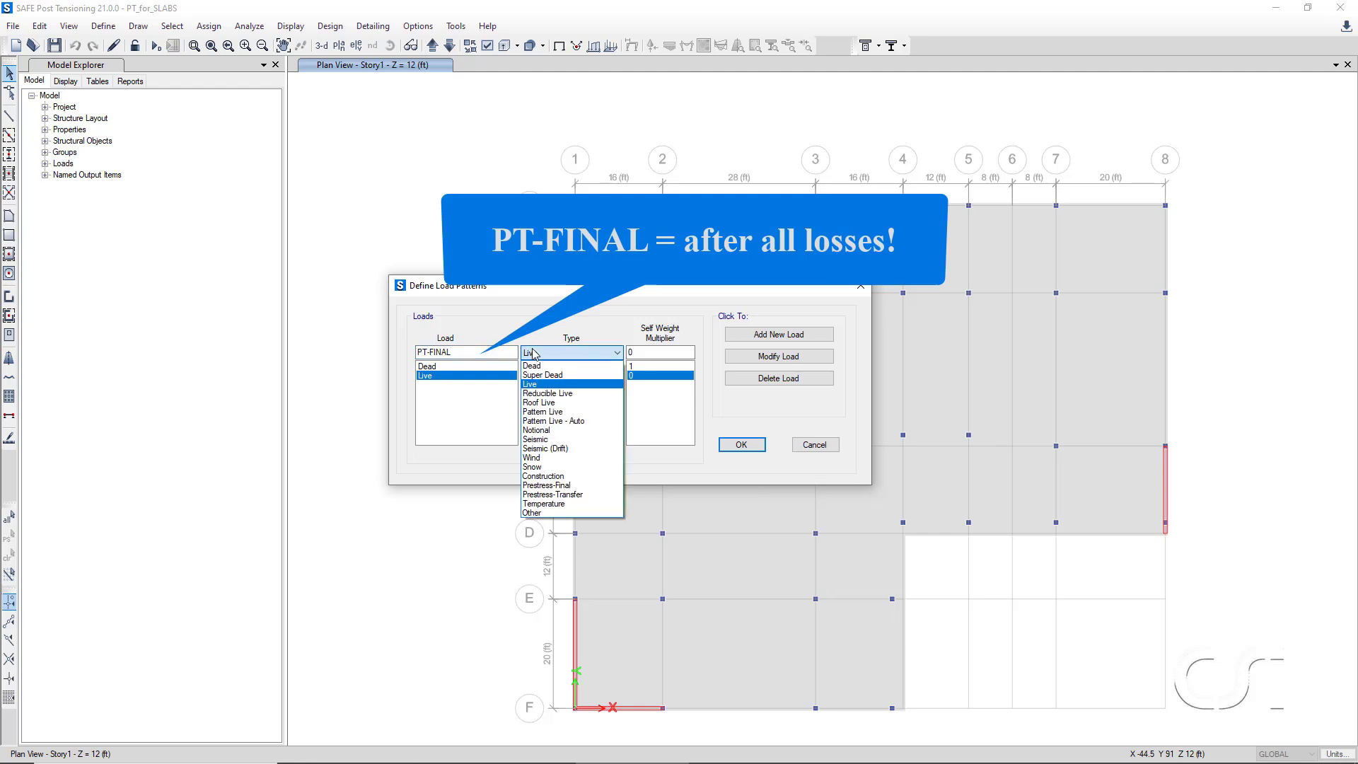
pyautogui.press('Escape')
pyautogui.press('p')
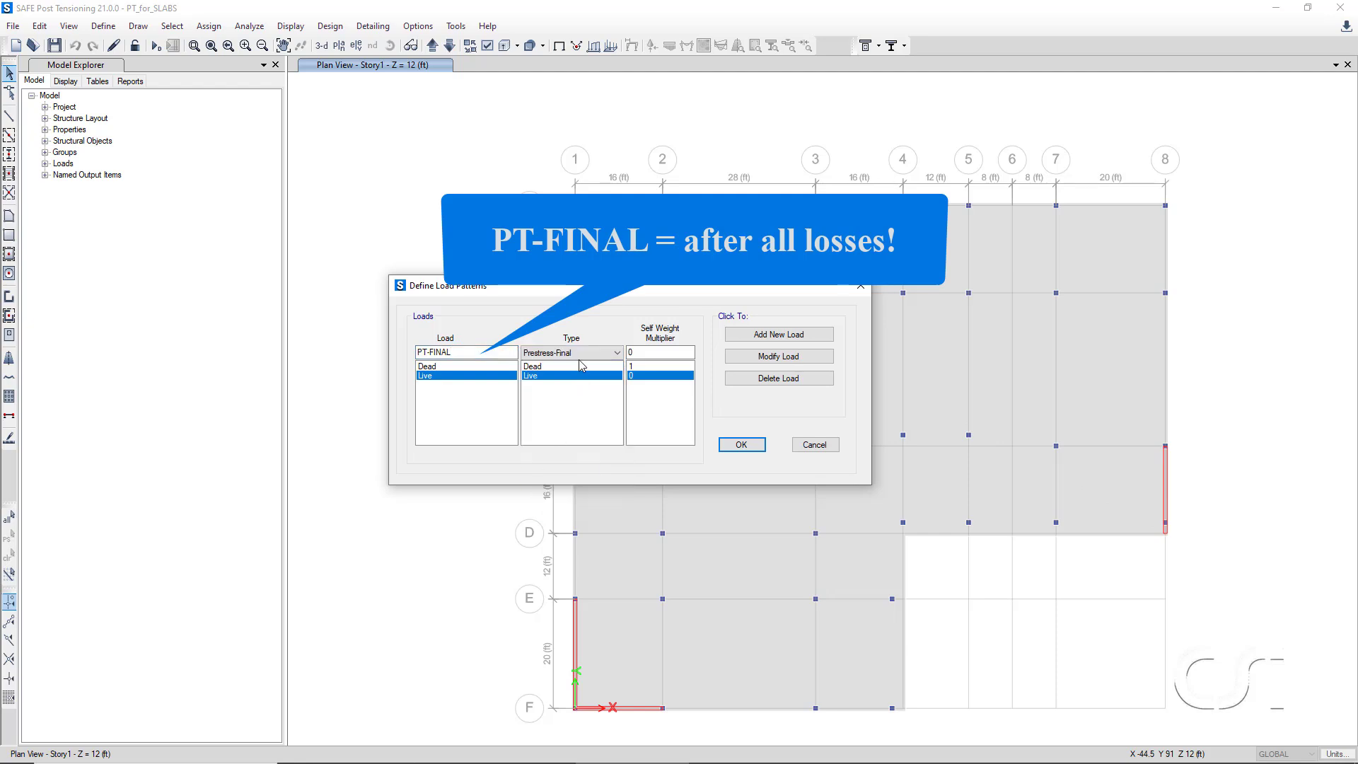
pyautogui.click(820, 337)
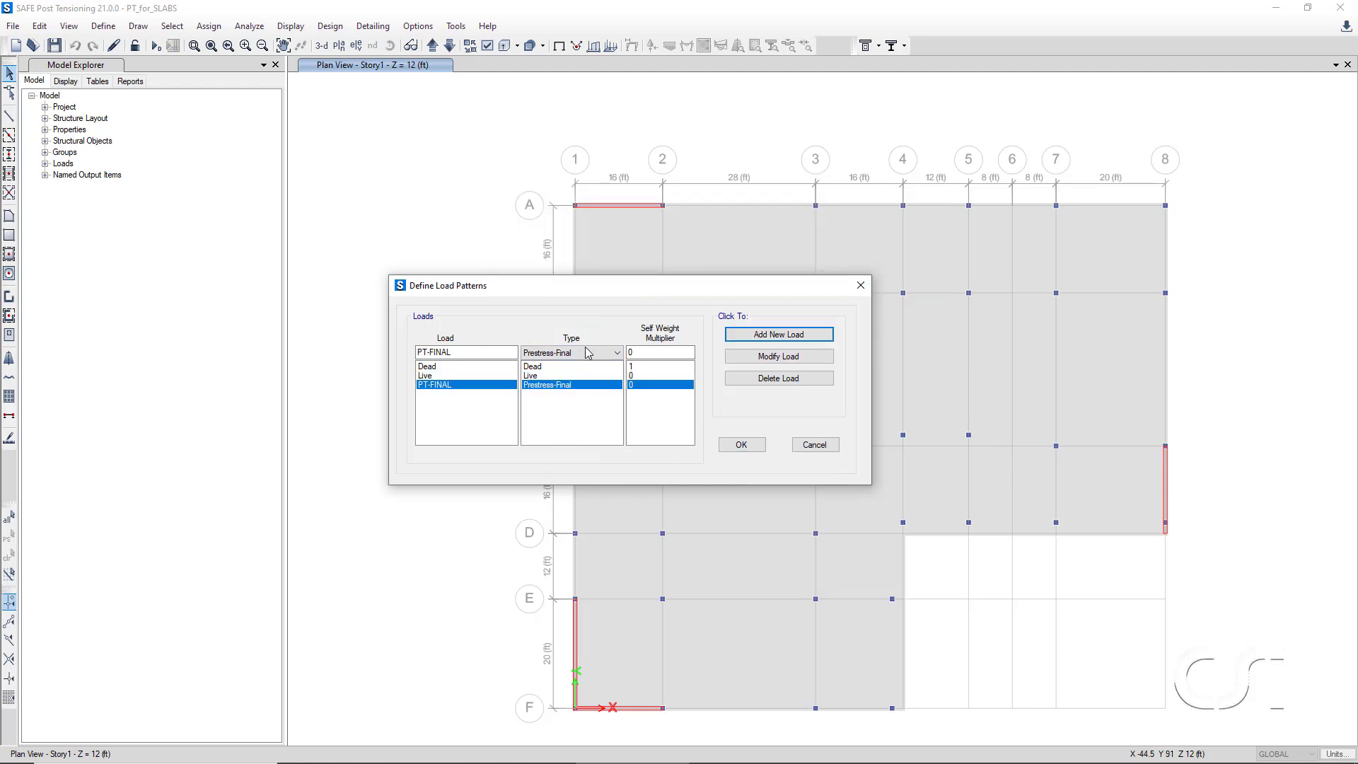
# Add a PT-TRANSFER load pattern of type Prestress-Transfer and confirm the load patterns.
pyautogui.click(457, 350)
pyautogui.doubleClick(457, 349)
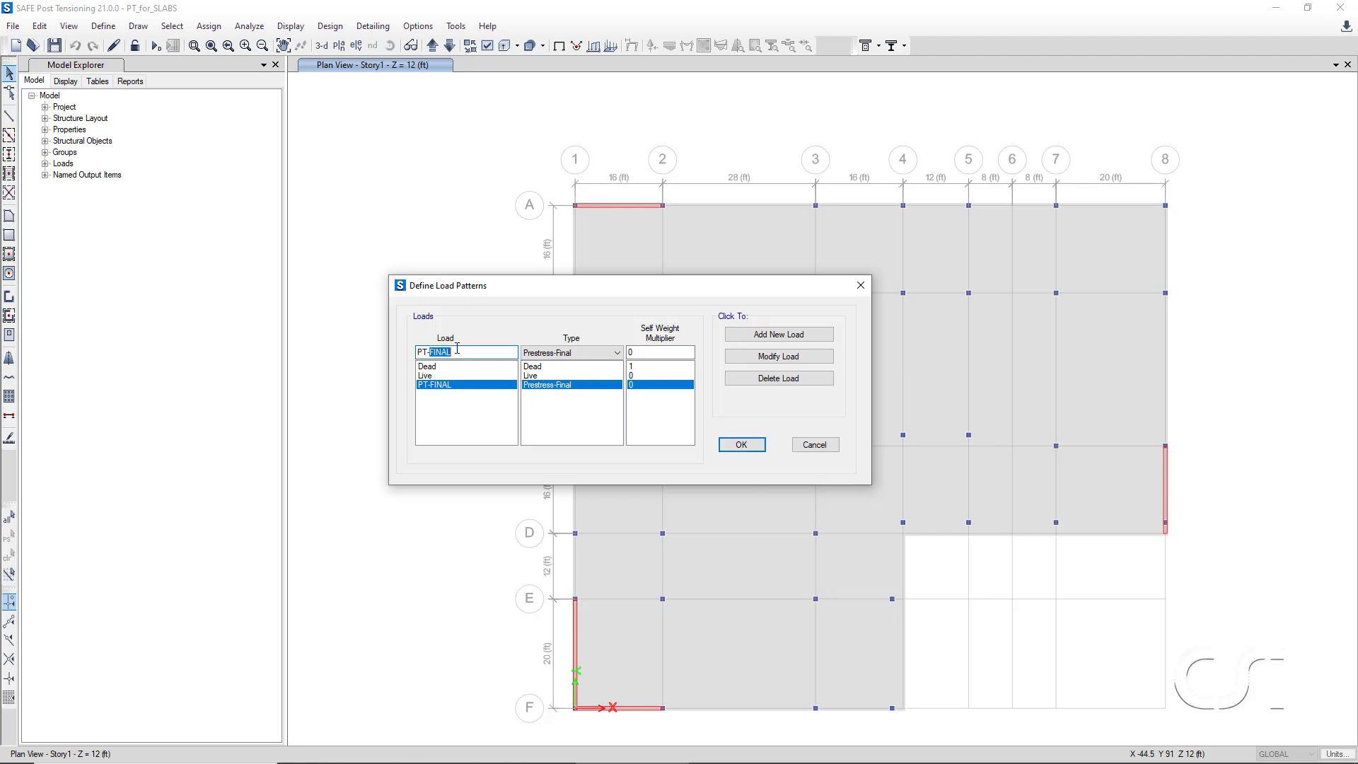
pyautogui.write('TRANSFER')
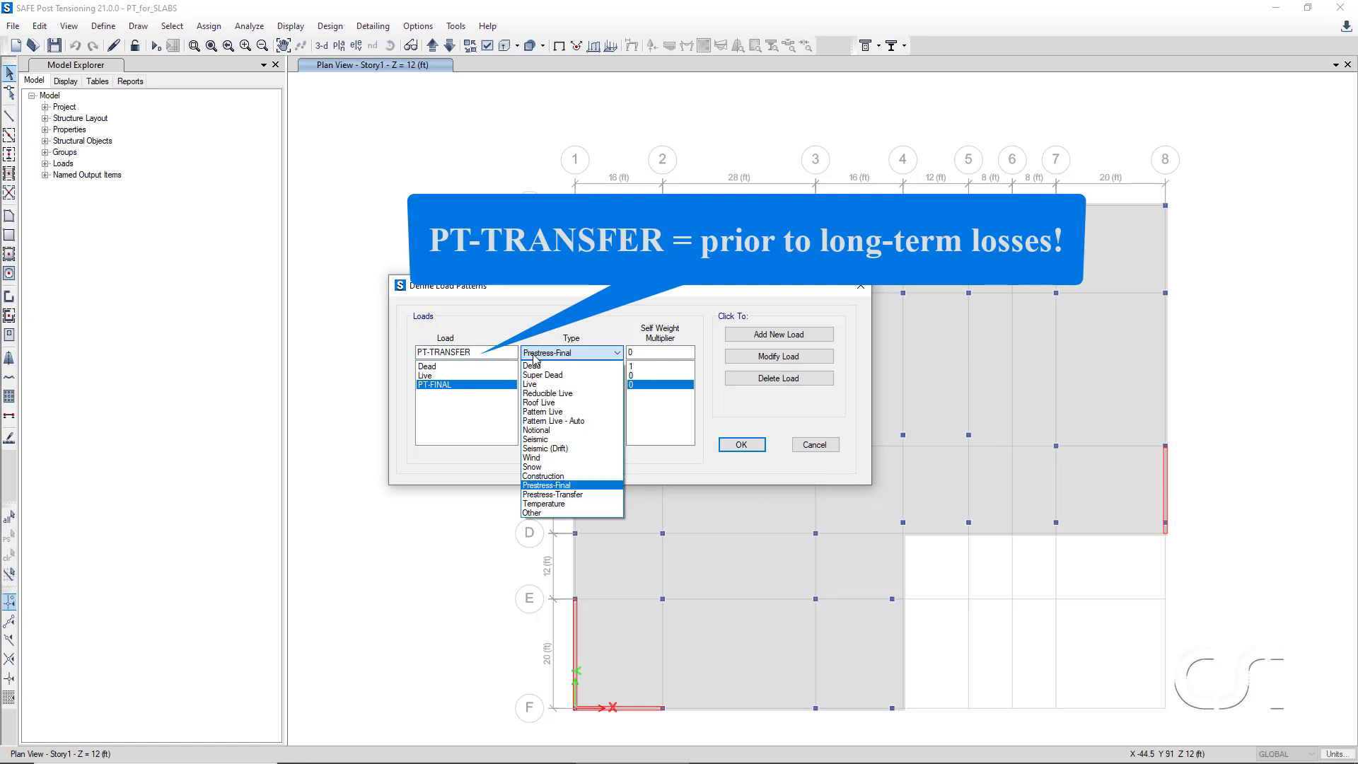
pyautogui.click(545, 494)
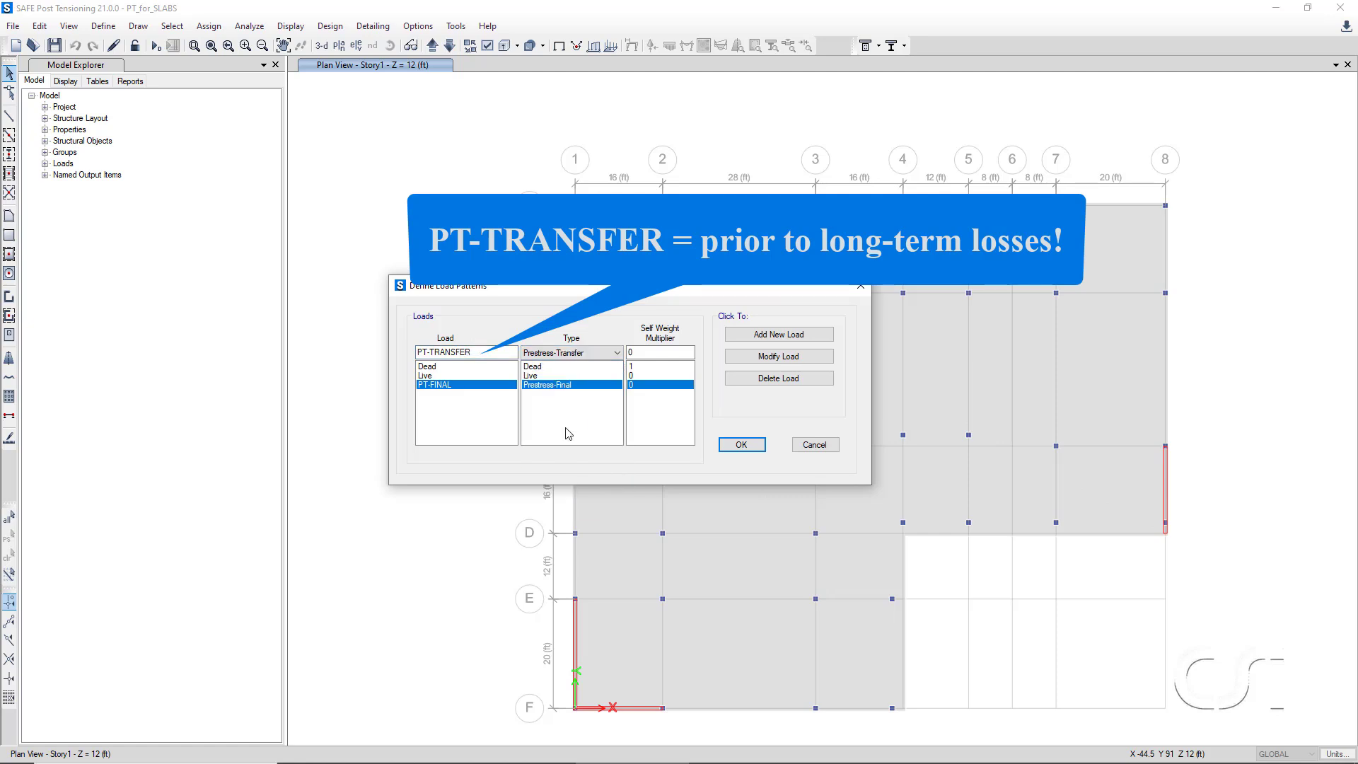
pyautogui.click(751, 337)
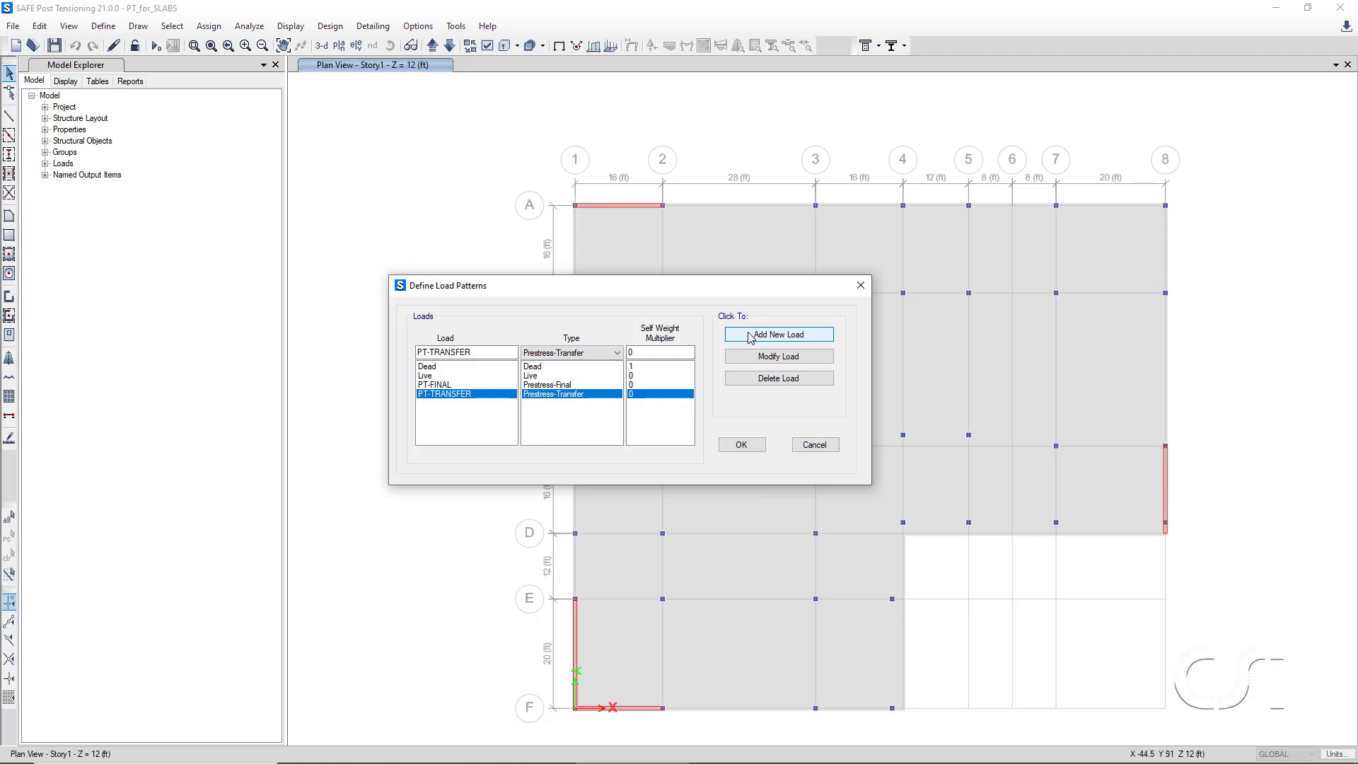
pyautogui.click(736, 446)
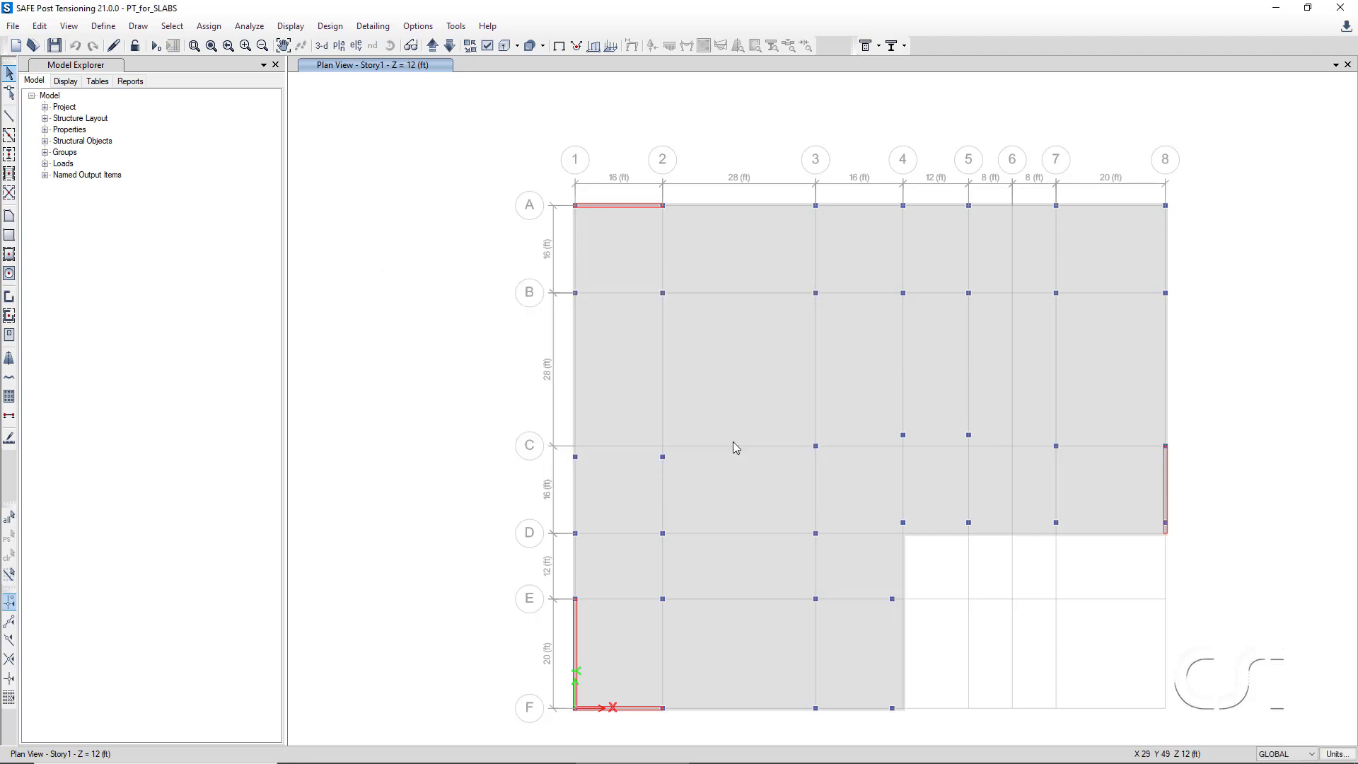
pyautogui.click(109, 29)
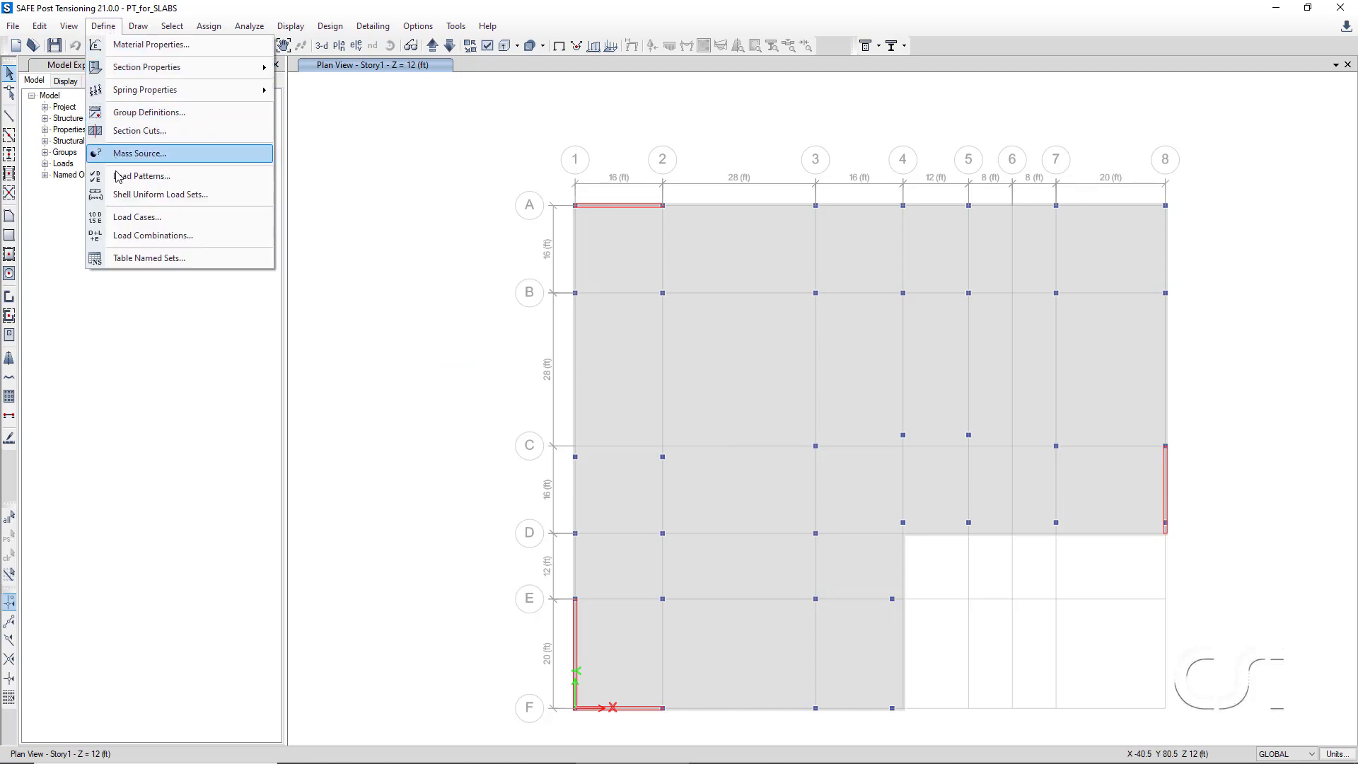
pyautogui.click(202, 225)
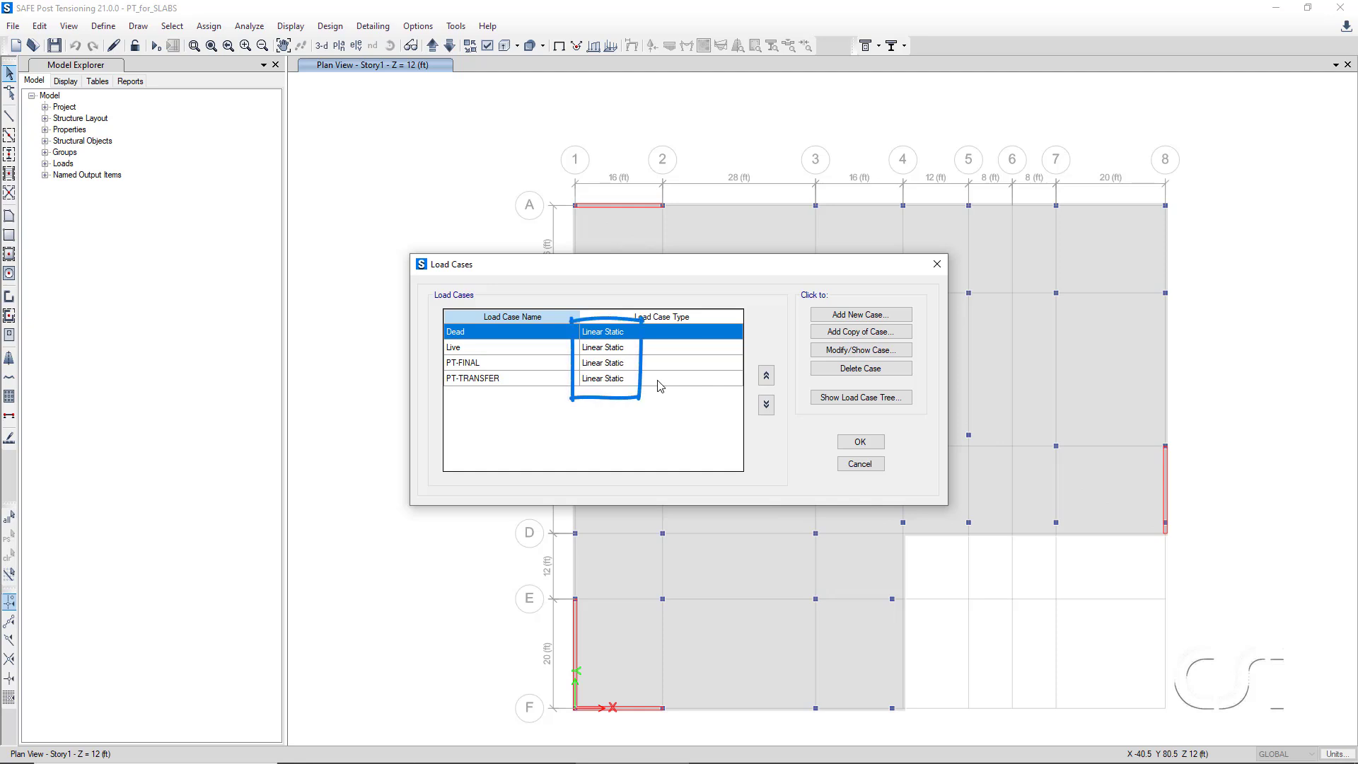
pyautogui.click(861, 443)
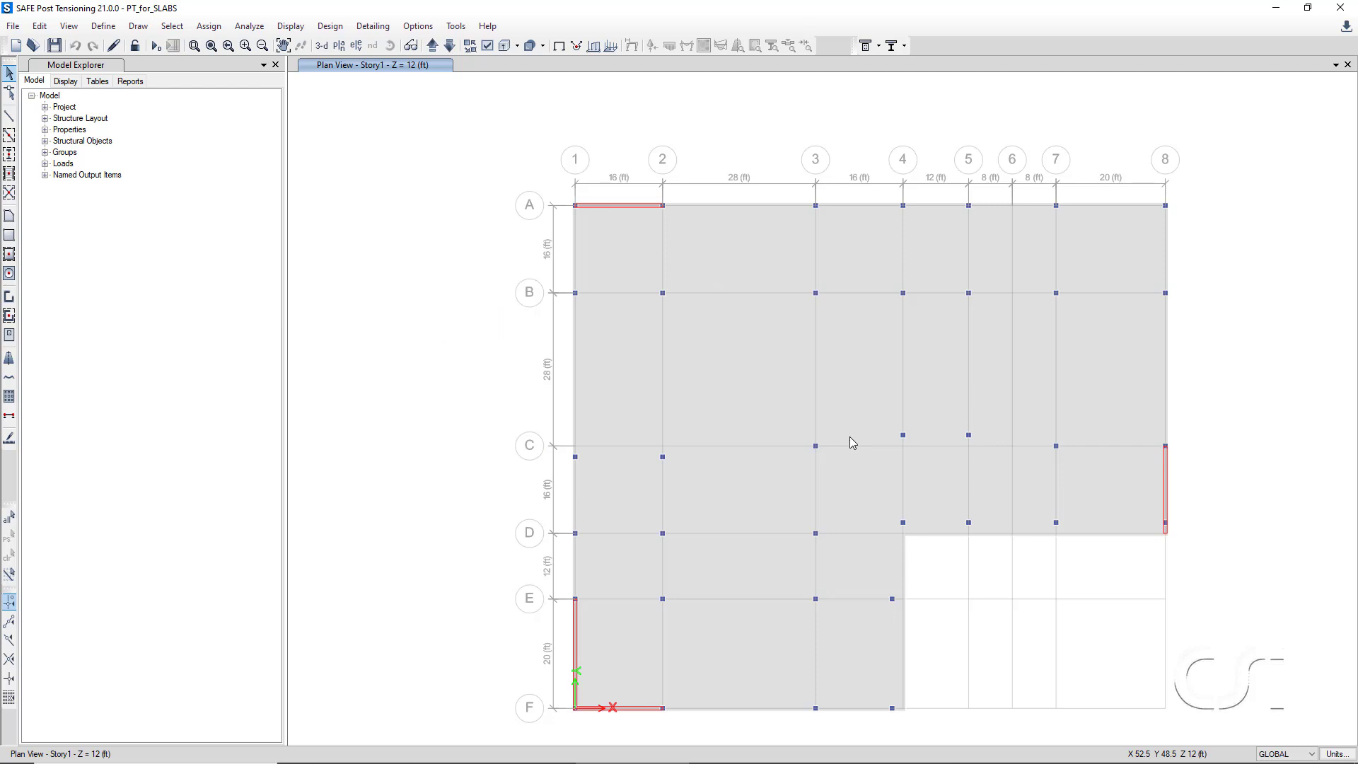
# Add support lines along all X grid lines on layer A.
pyautogui.click(138, 27)
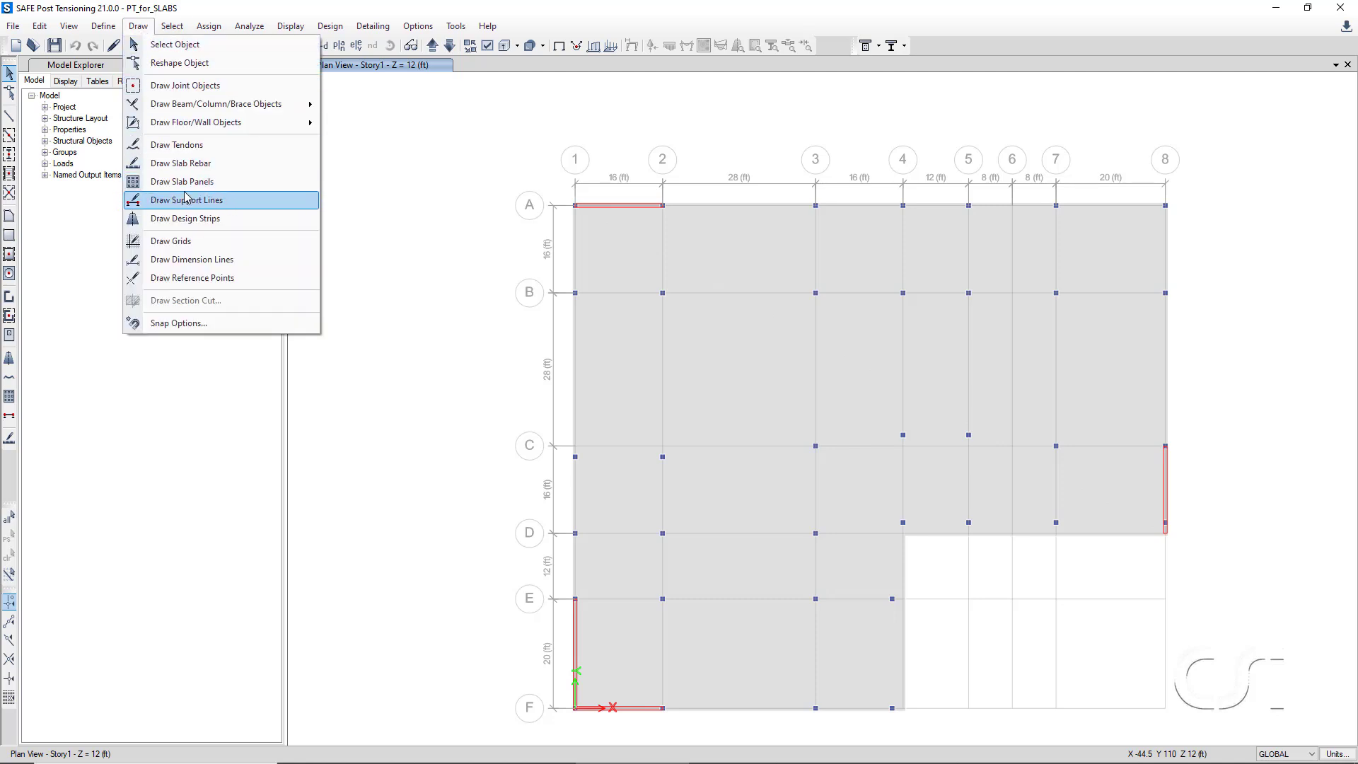
pyautogui.moveTo(40, 26)
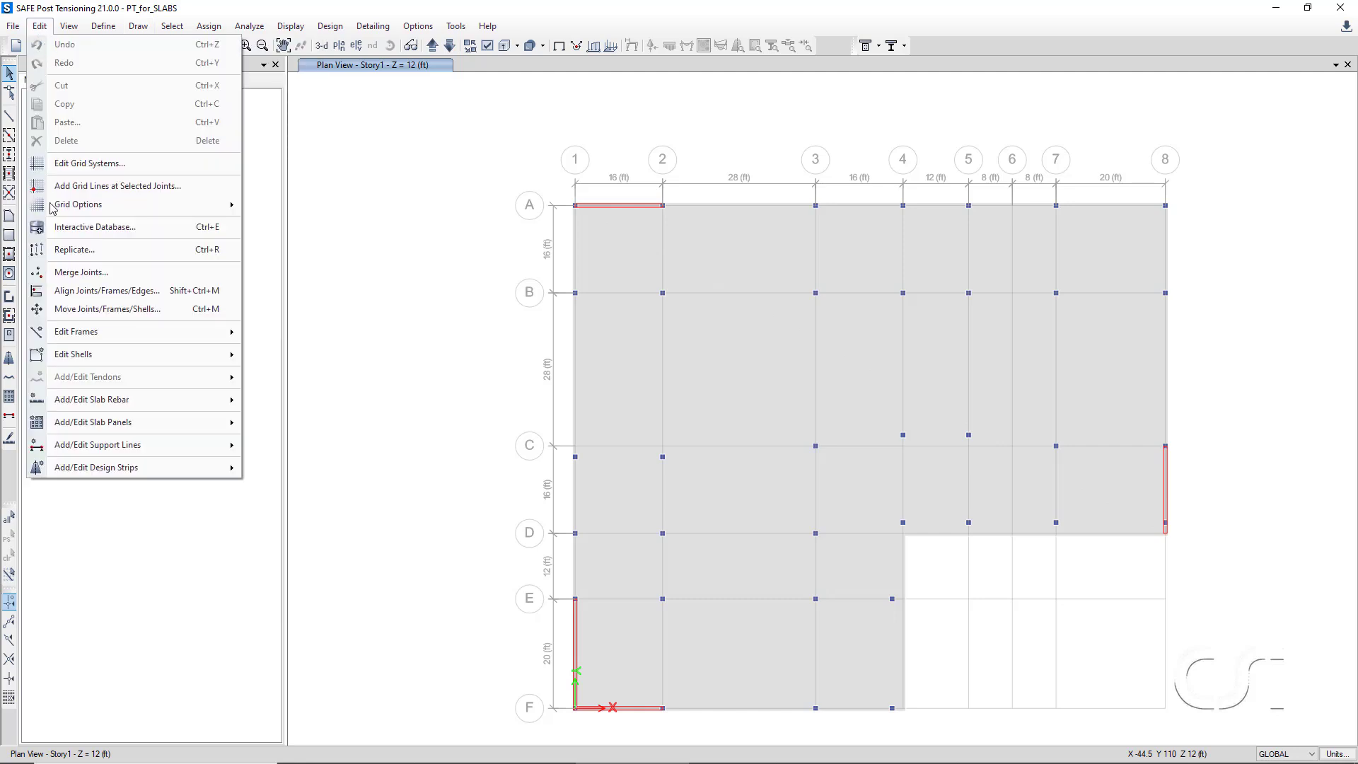
pyautogui.moveTo(48, 447)
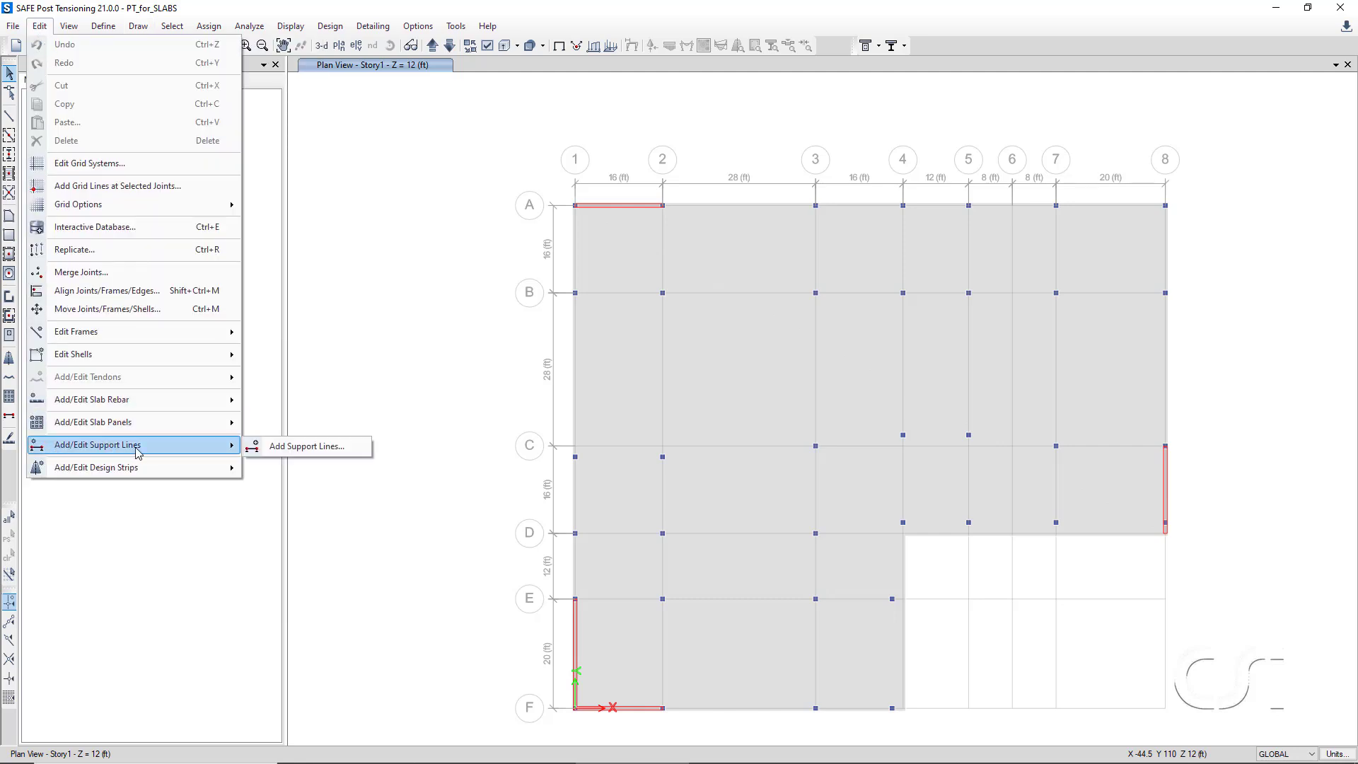
pyautogui.click(278, 453)
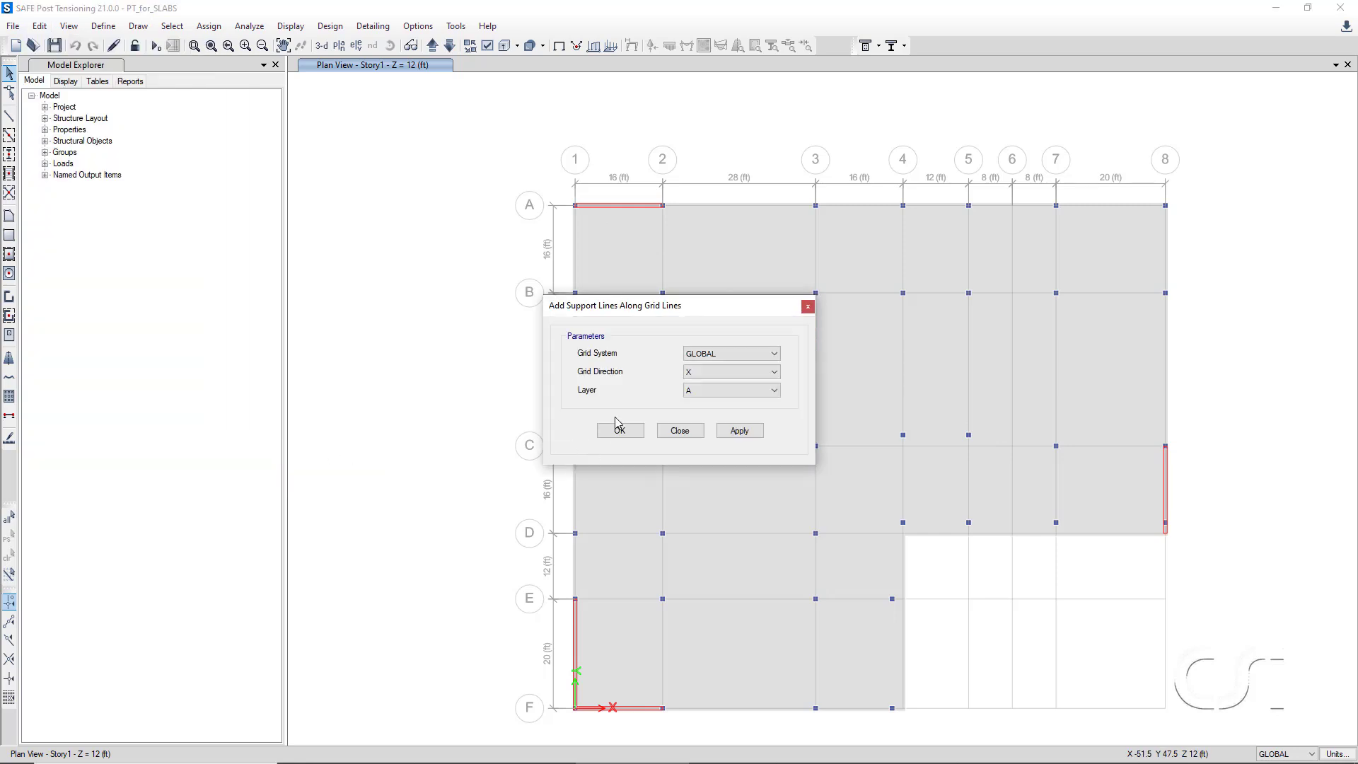
pyautogui.click(696, 391)
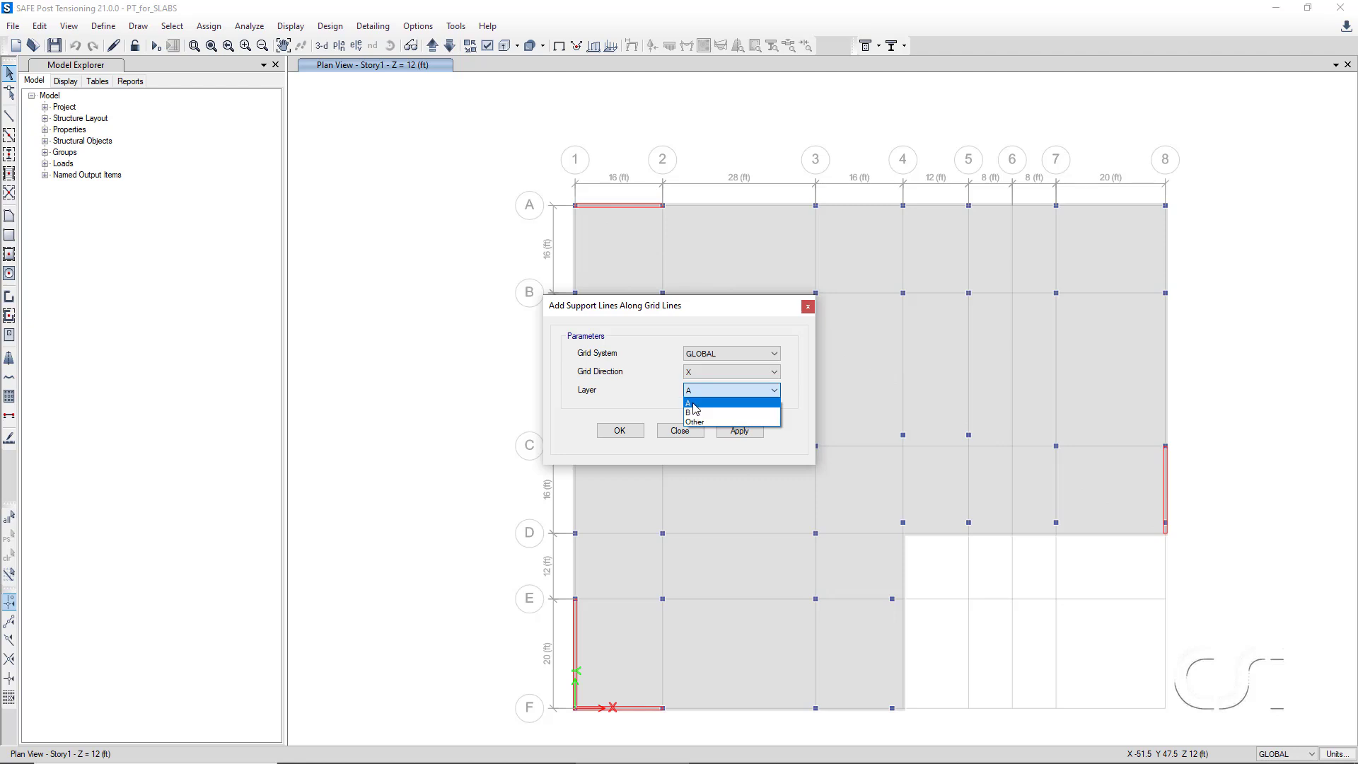
pyautogui.click(695, 404)
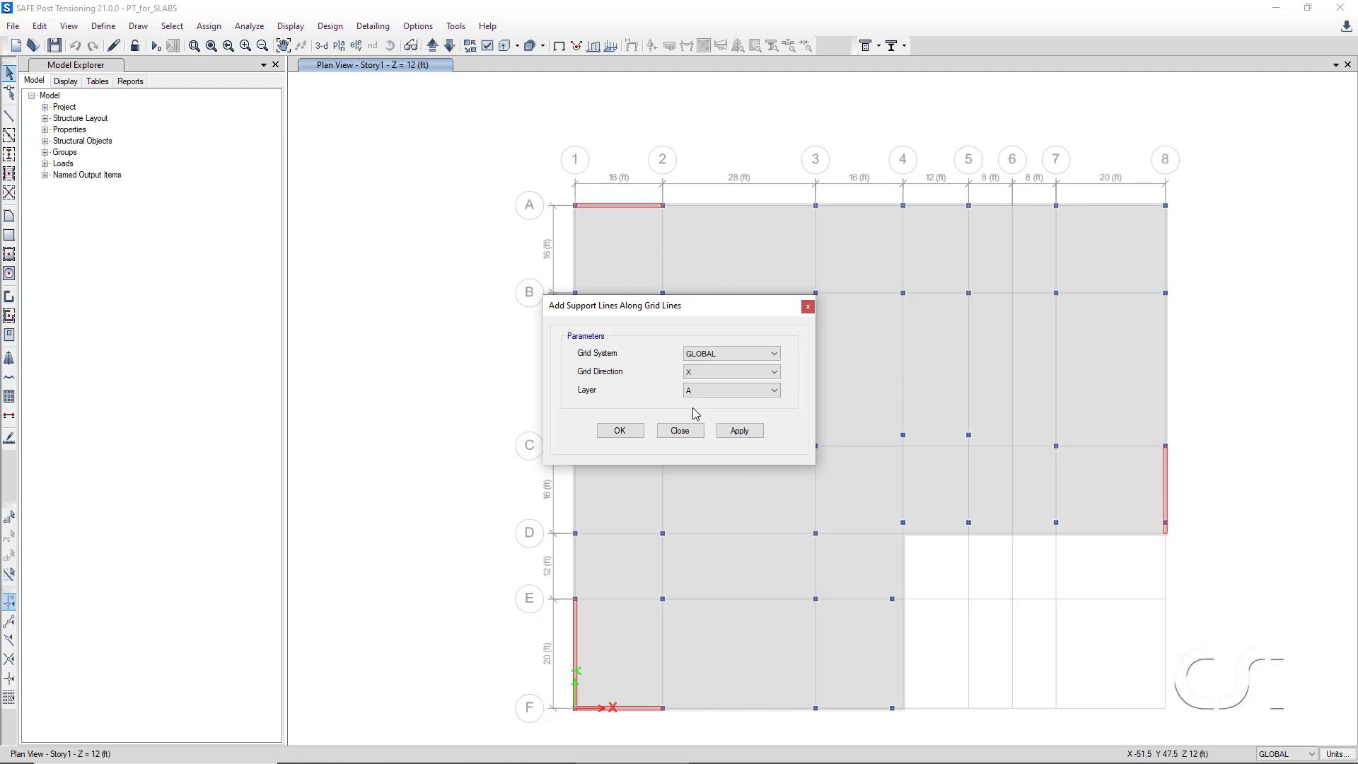
pyautogui.click(730, 426)
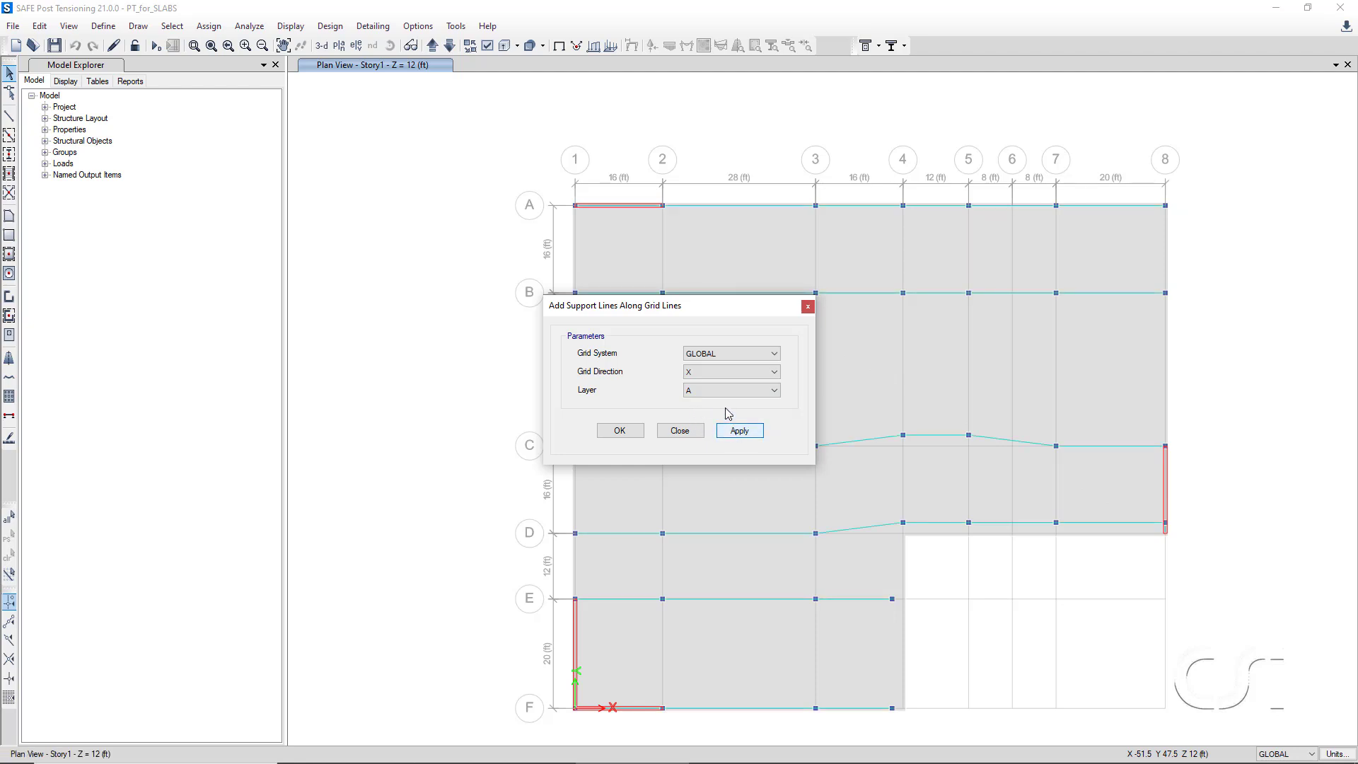
# Add support lines along all Y grid lines on layer B.
pyautogui.moveTo(685, 309); pyautogui.dragTo(422, 303)
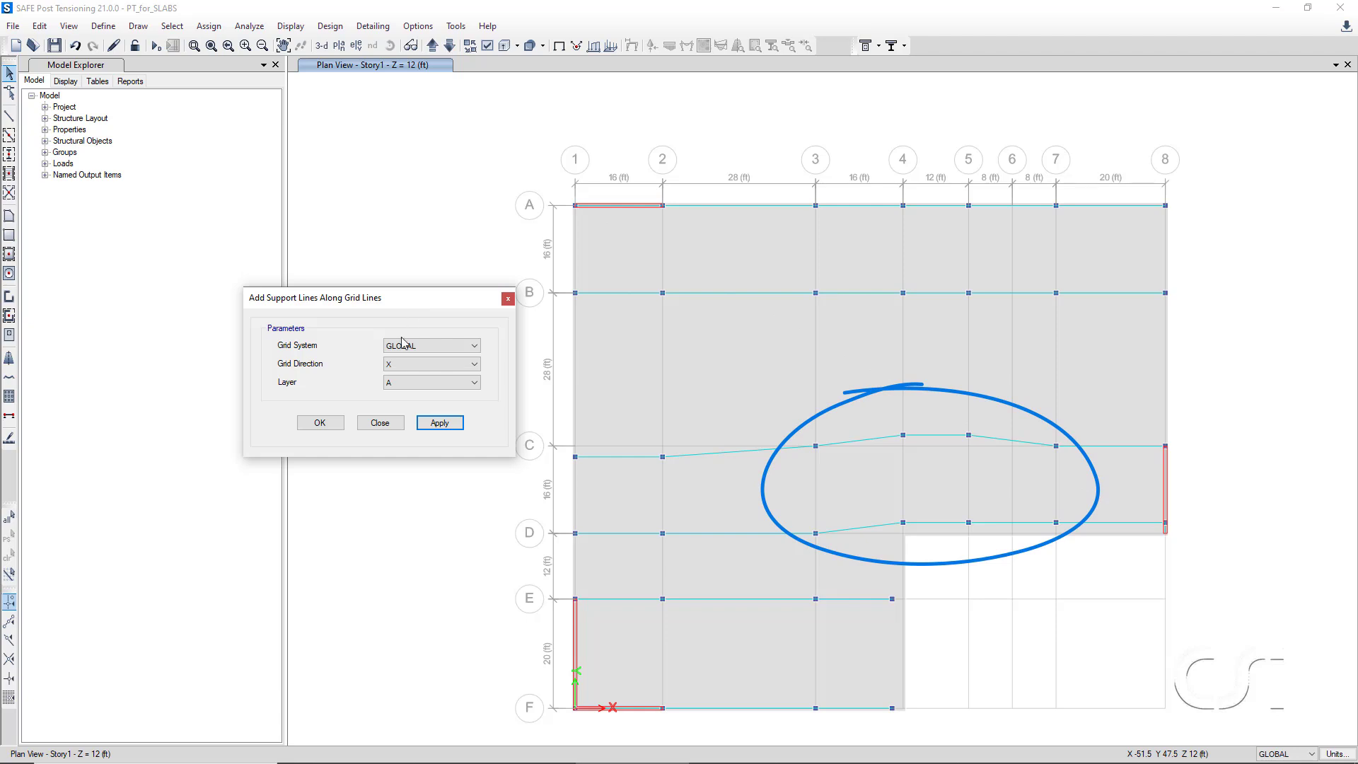
pyautogui.click(393, 365)
pyautogui.click(394, 386)
pyautogui.click(393, 382)
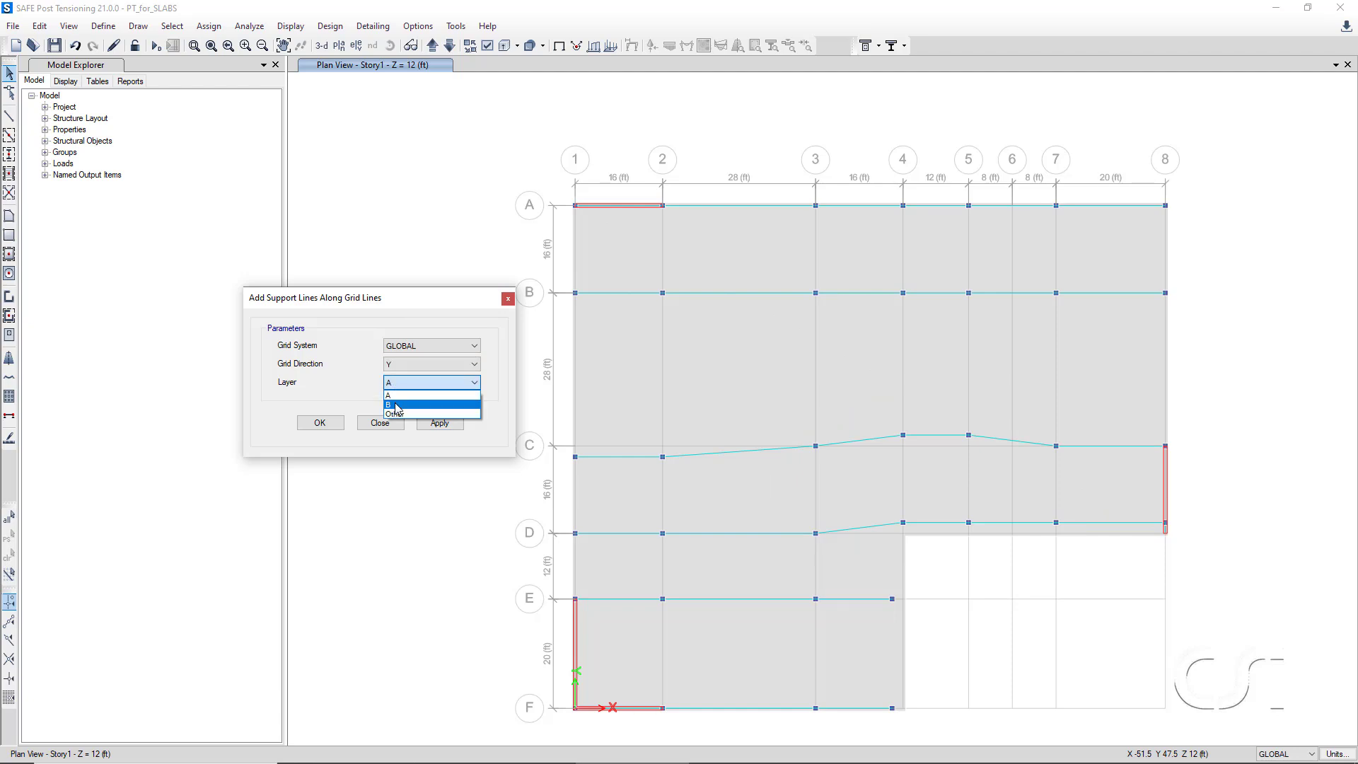
pyautogui.click(394, 405)
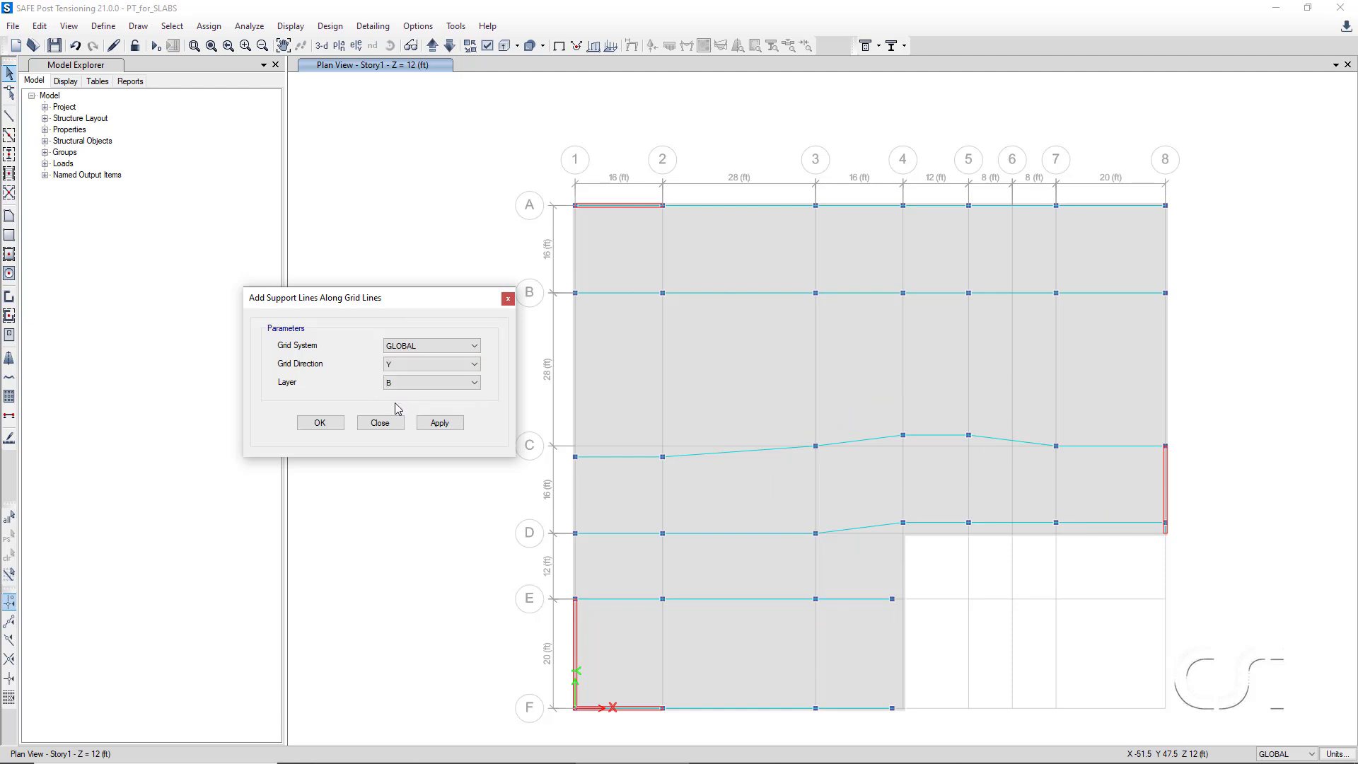
pyautogui.click(321, 423)
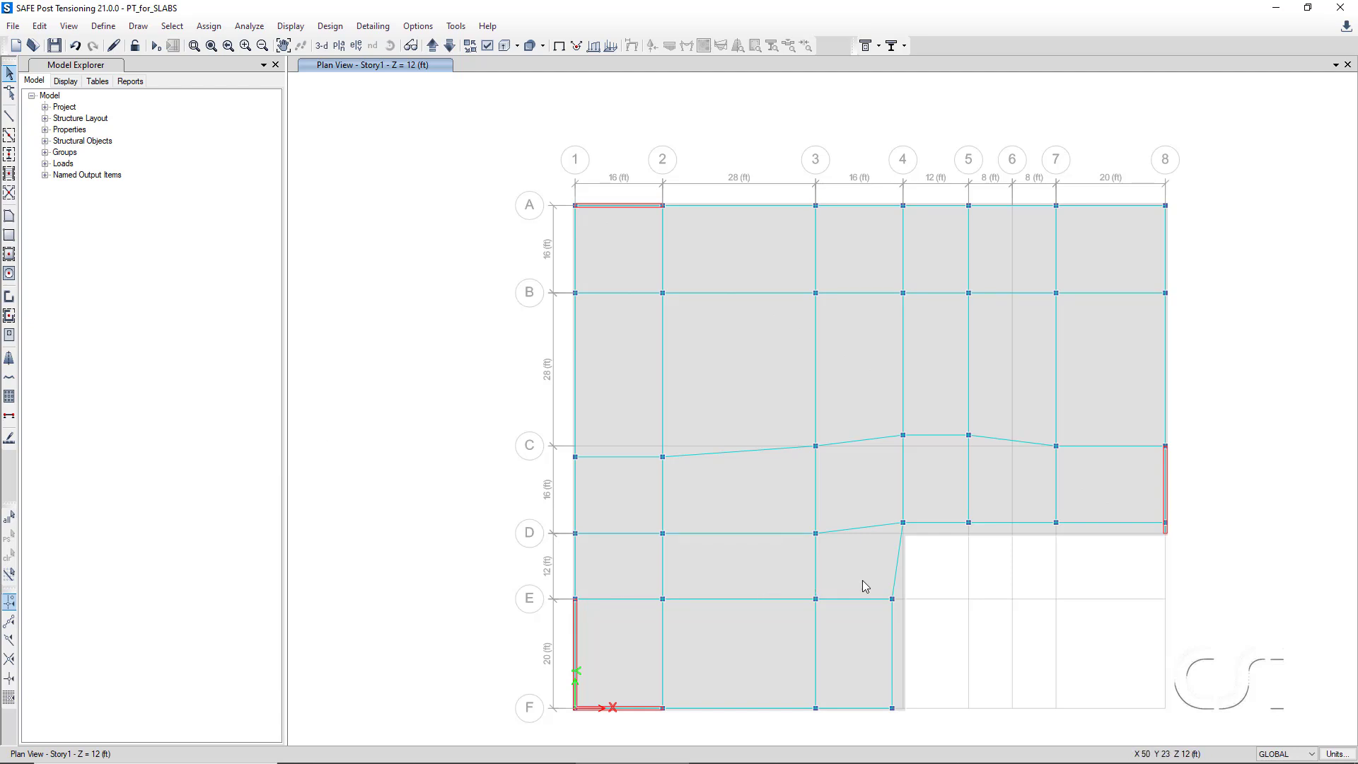
# Delete the support line along grid 4.
pyautogui.click(895, 582)
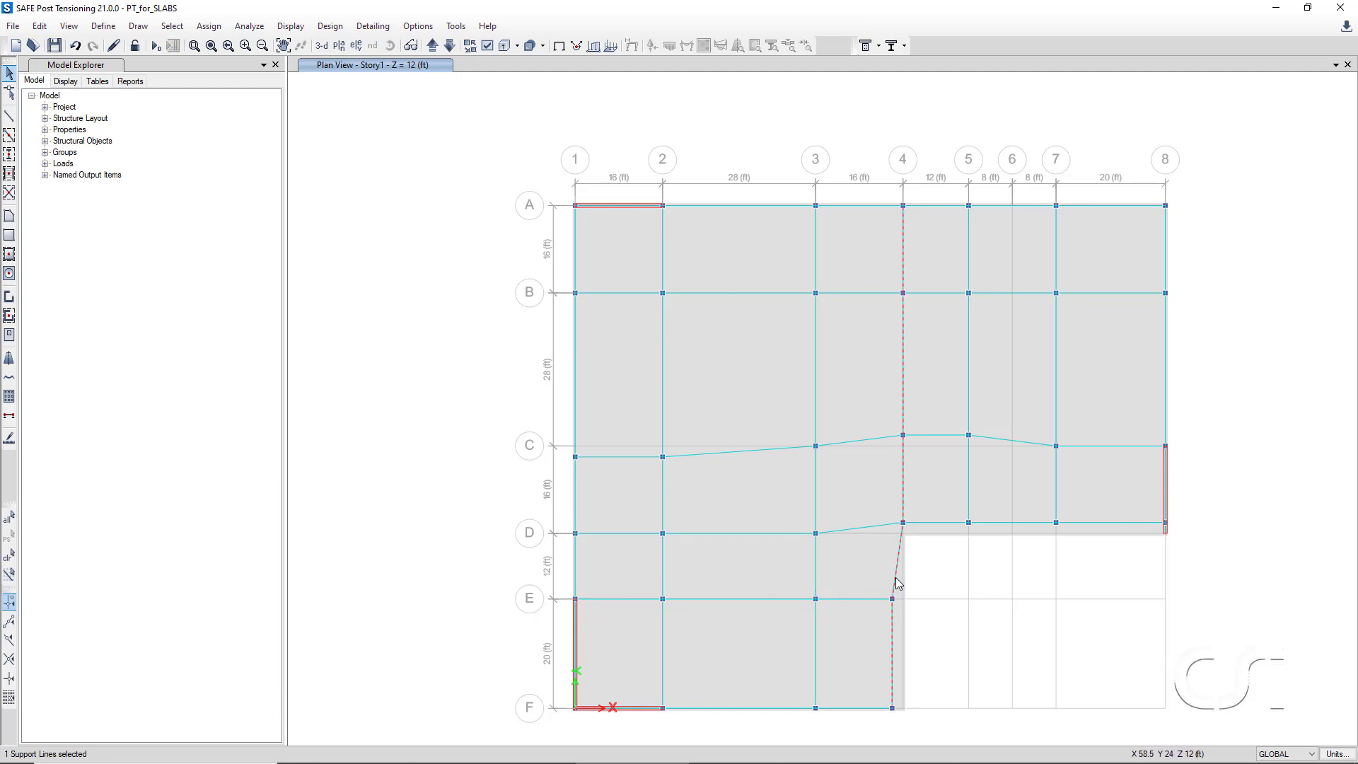
pyautogui.click(41, 28)
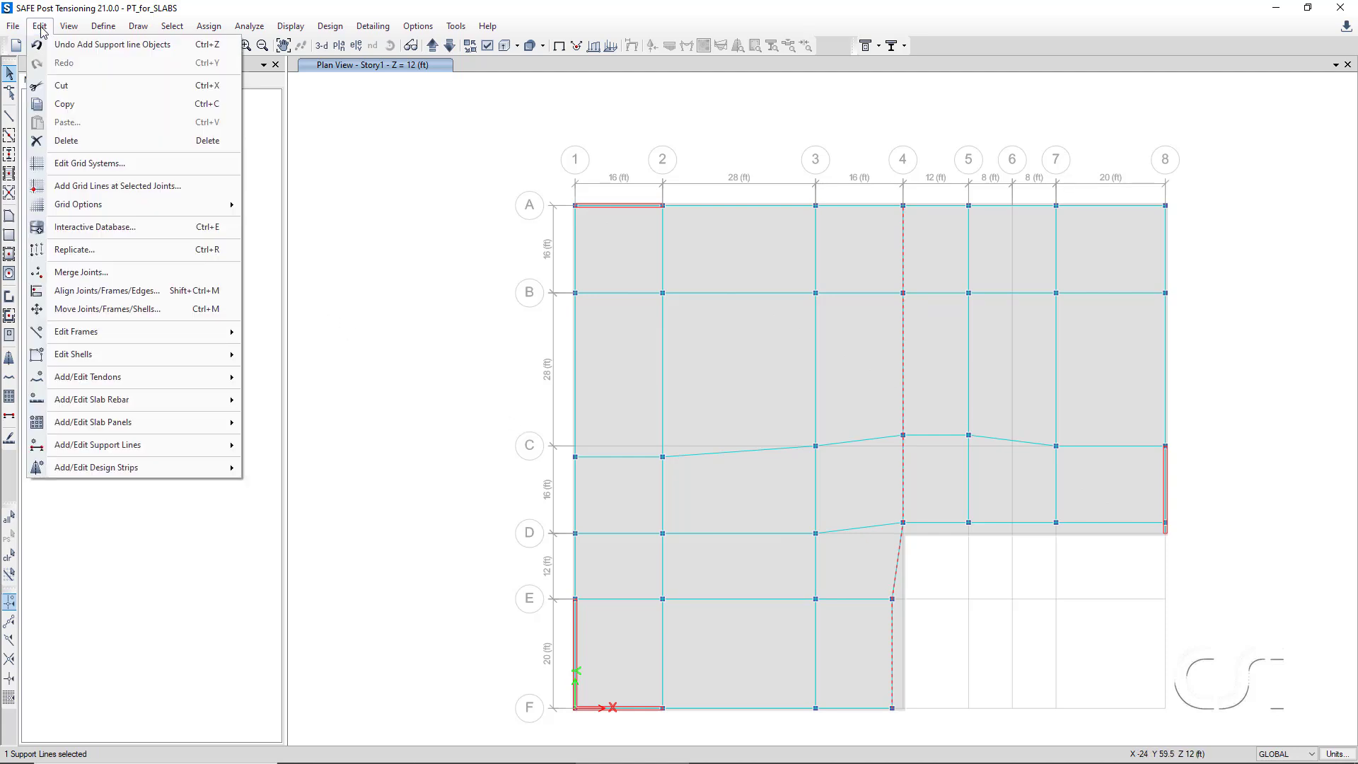
pyautogui.click(57, 144)
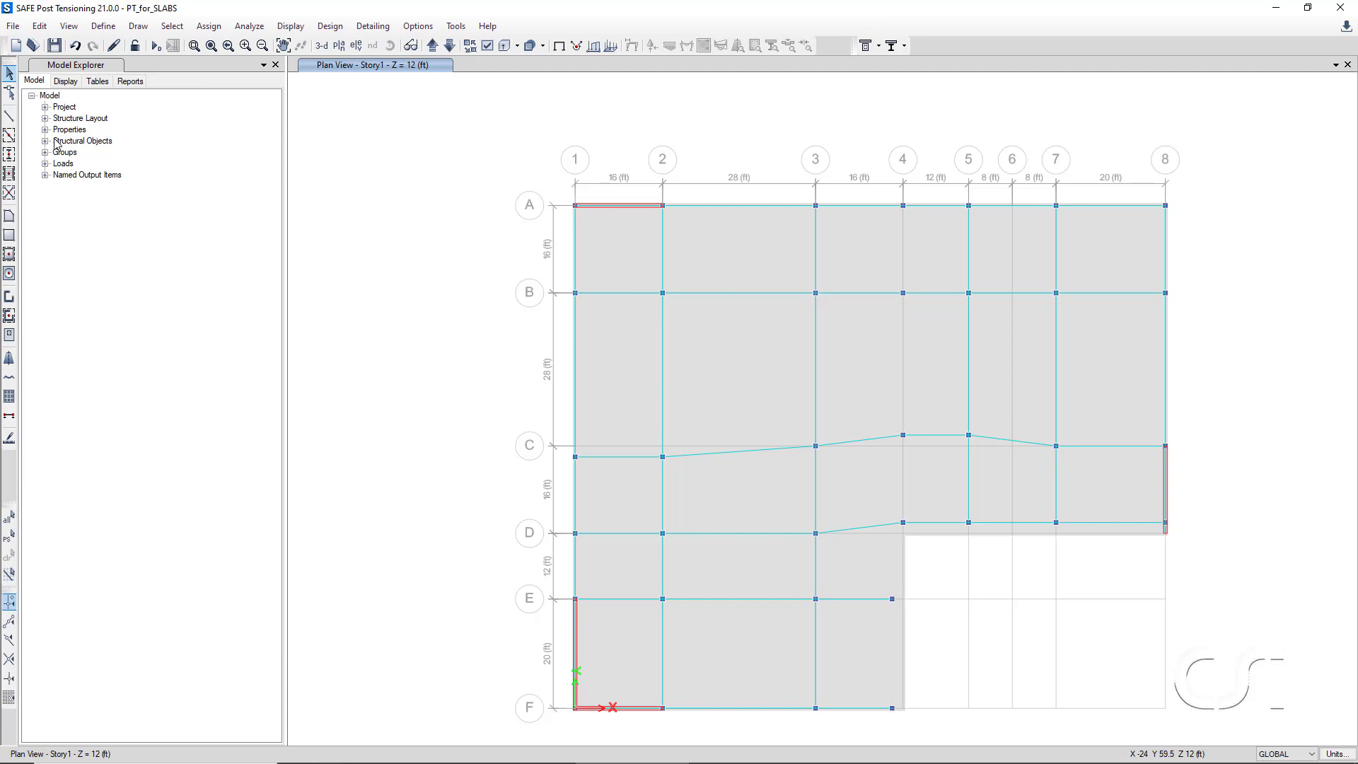
# Draw a layer B support line along grid 4 from point 4-A to 4-D.
pyautogui.click(138, 26)
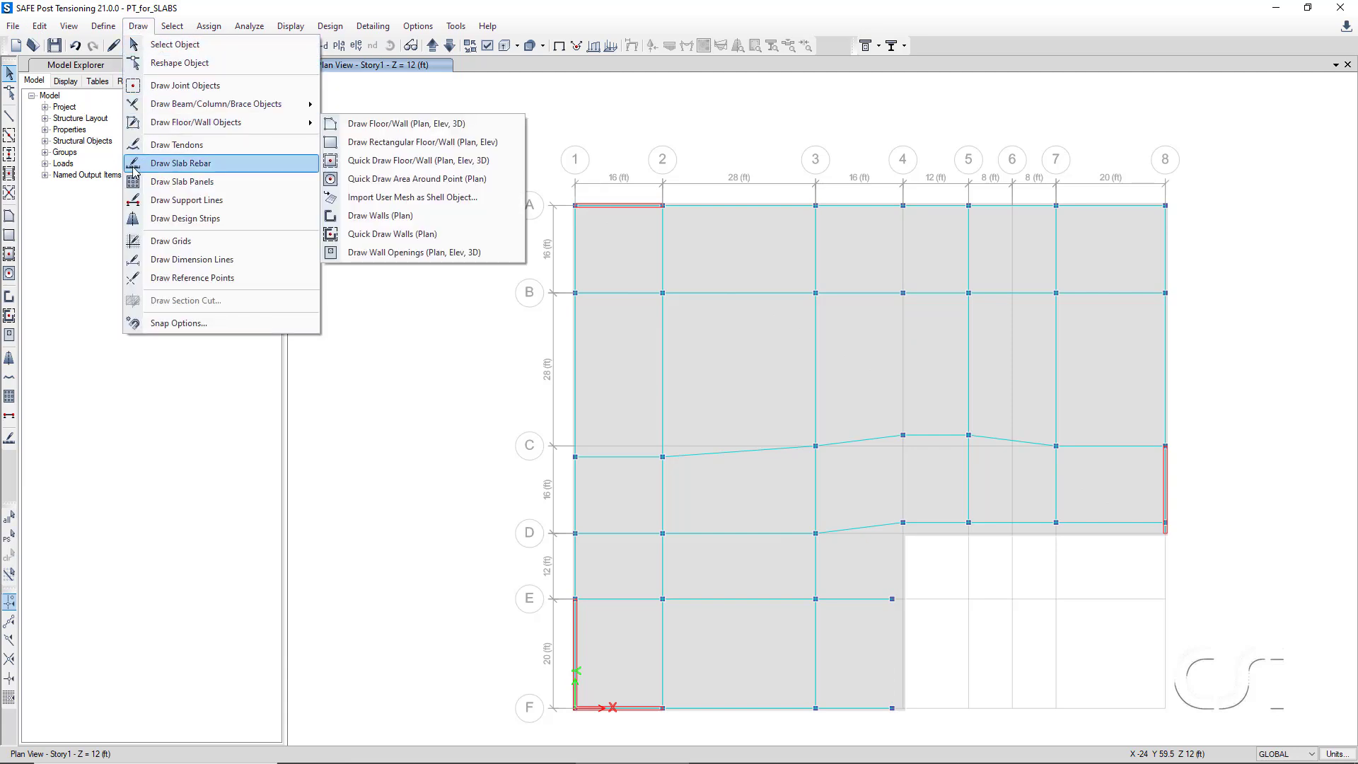
pyautogui.click(240, 203)
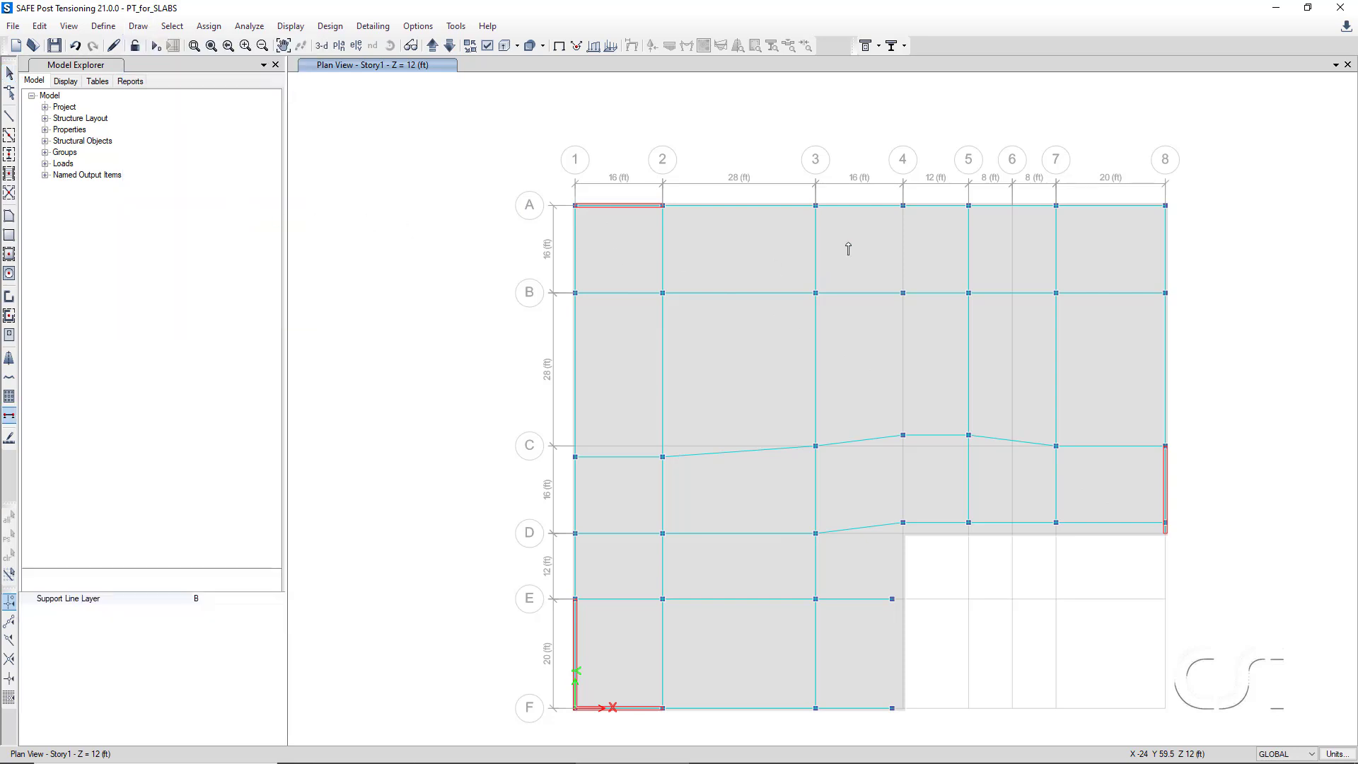
pyautogui.click(904, 206)
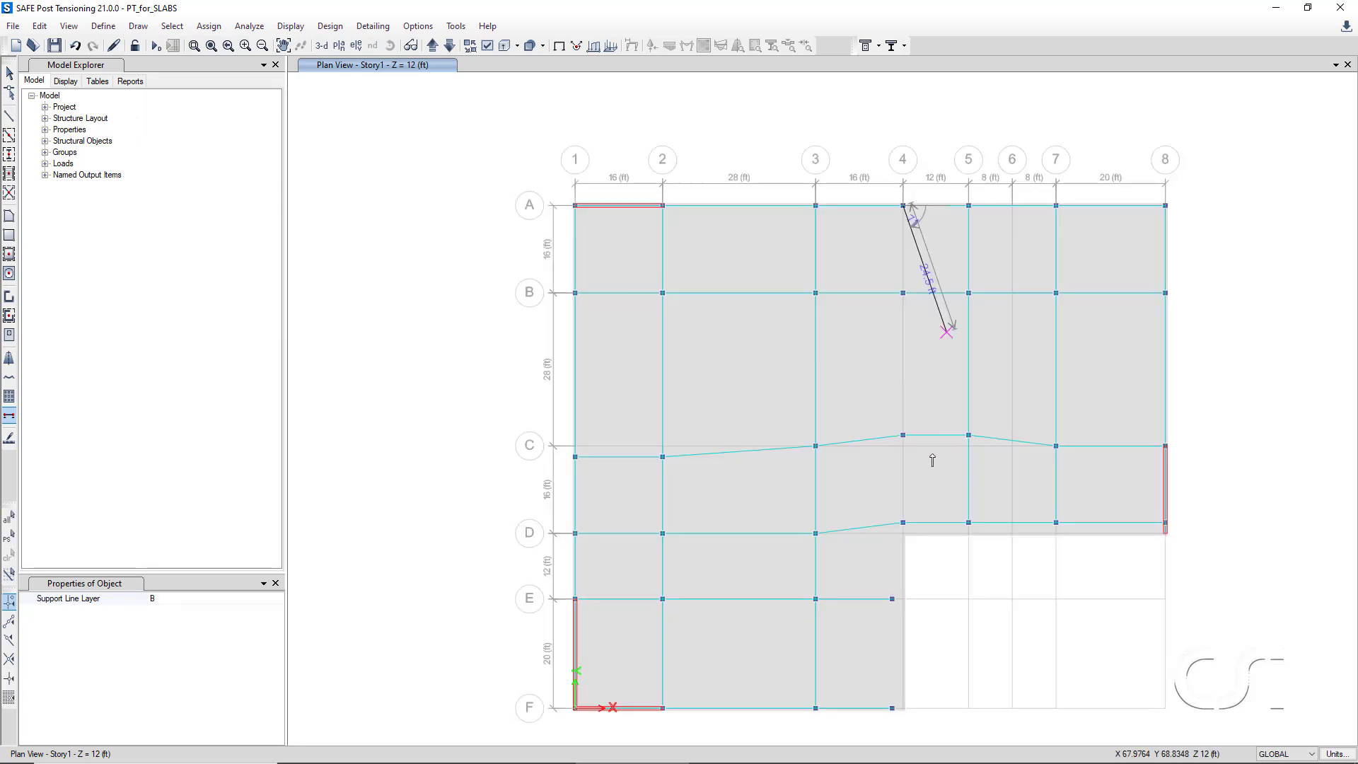
pyautogui.click(903, 535)
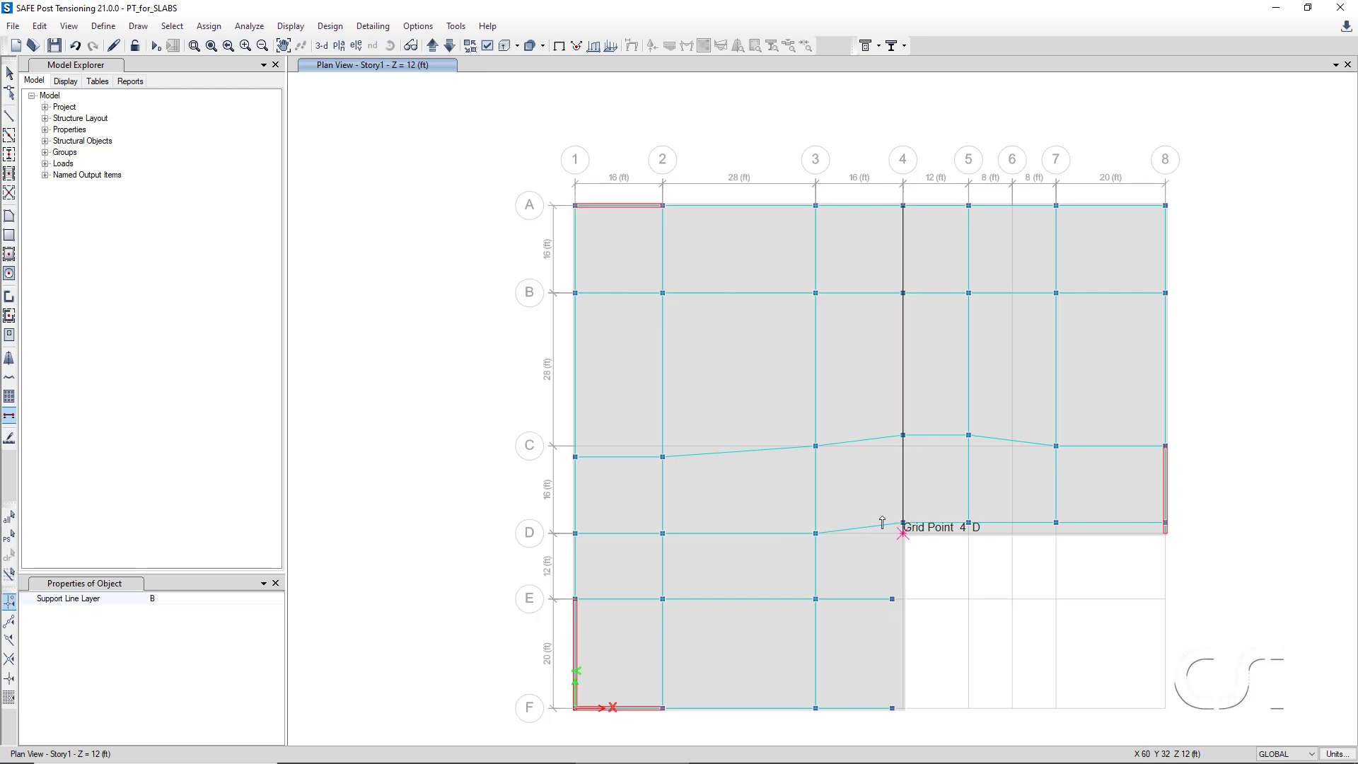
pyautogui.press('Return')
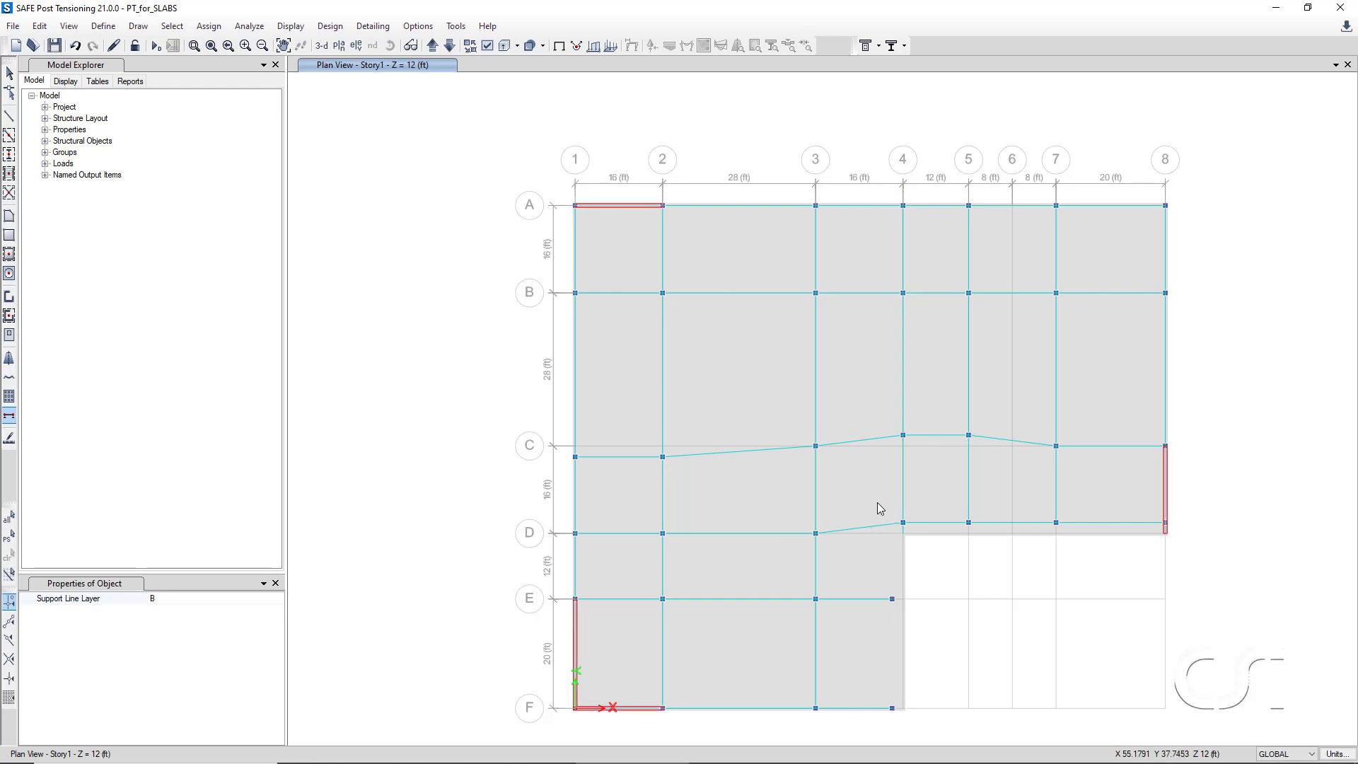
pyautogui.click(10, 75)
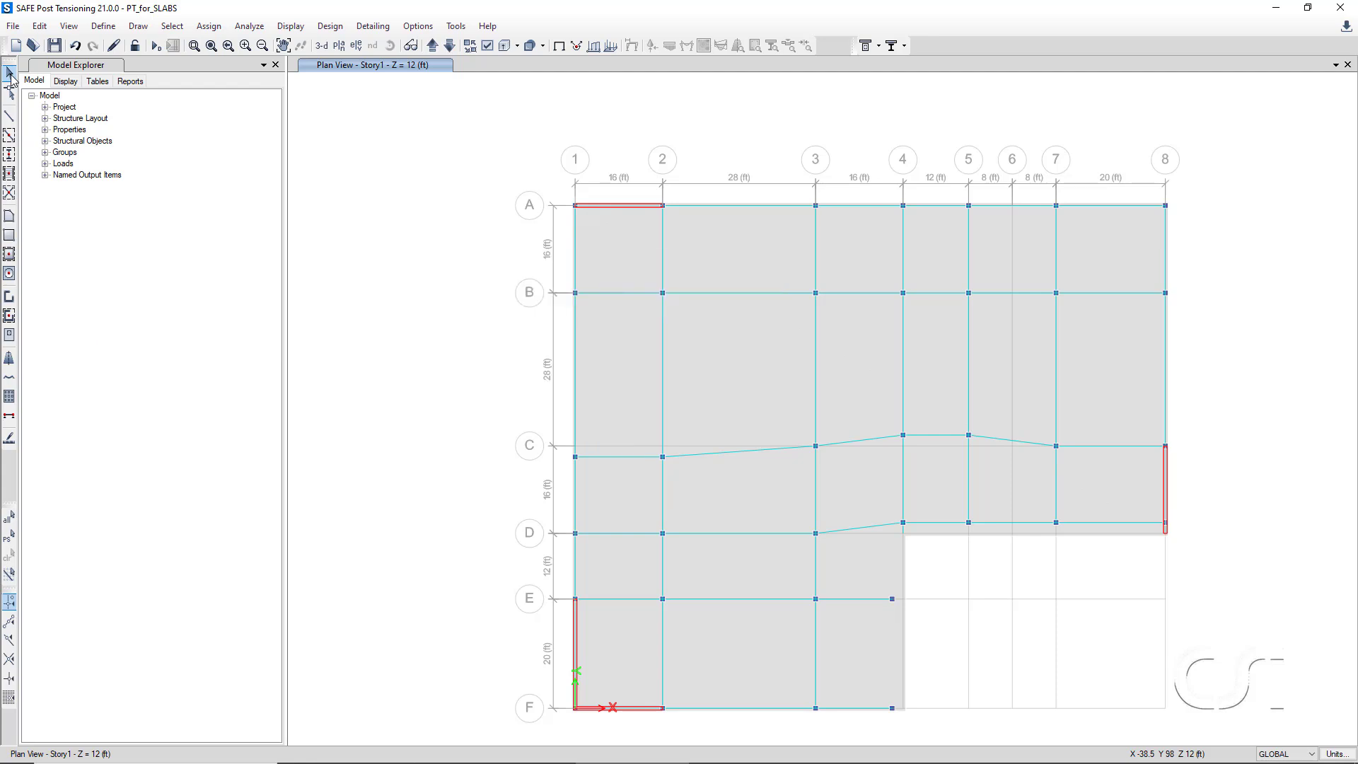
# Select all 13 support lines on layers A and B by object type.
pyautogui.click(187, 29)
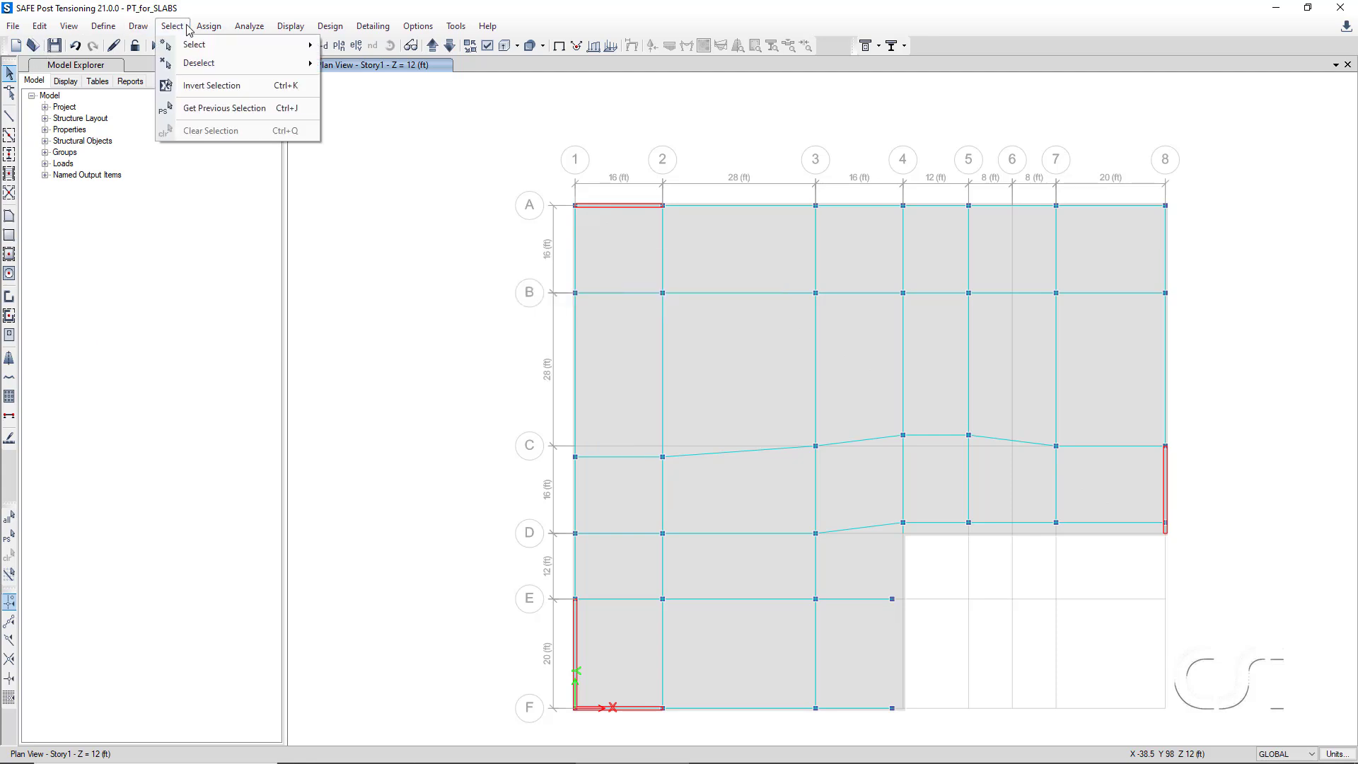
pyautogui.moveTo(195, 48)
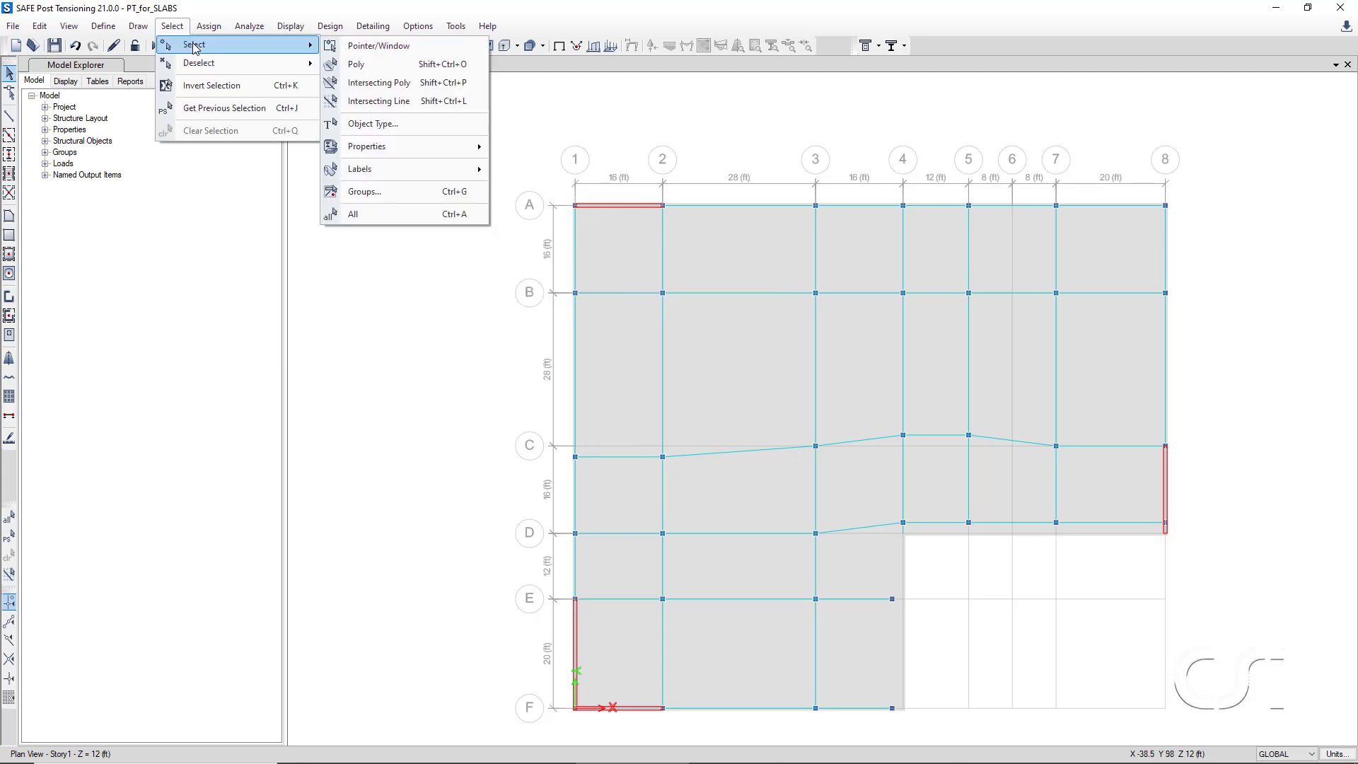
pyautogui.click(359, 125)
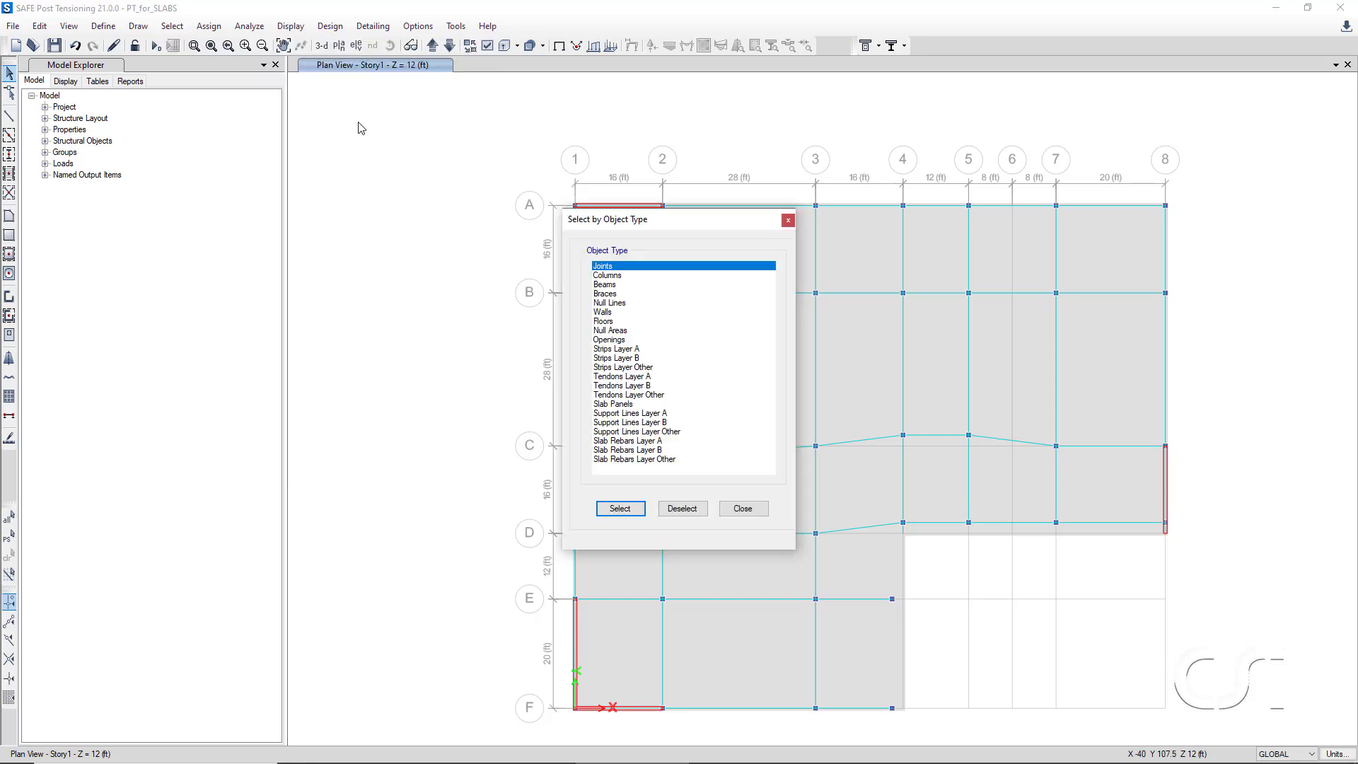
pyautogui.click(608, 413)
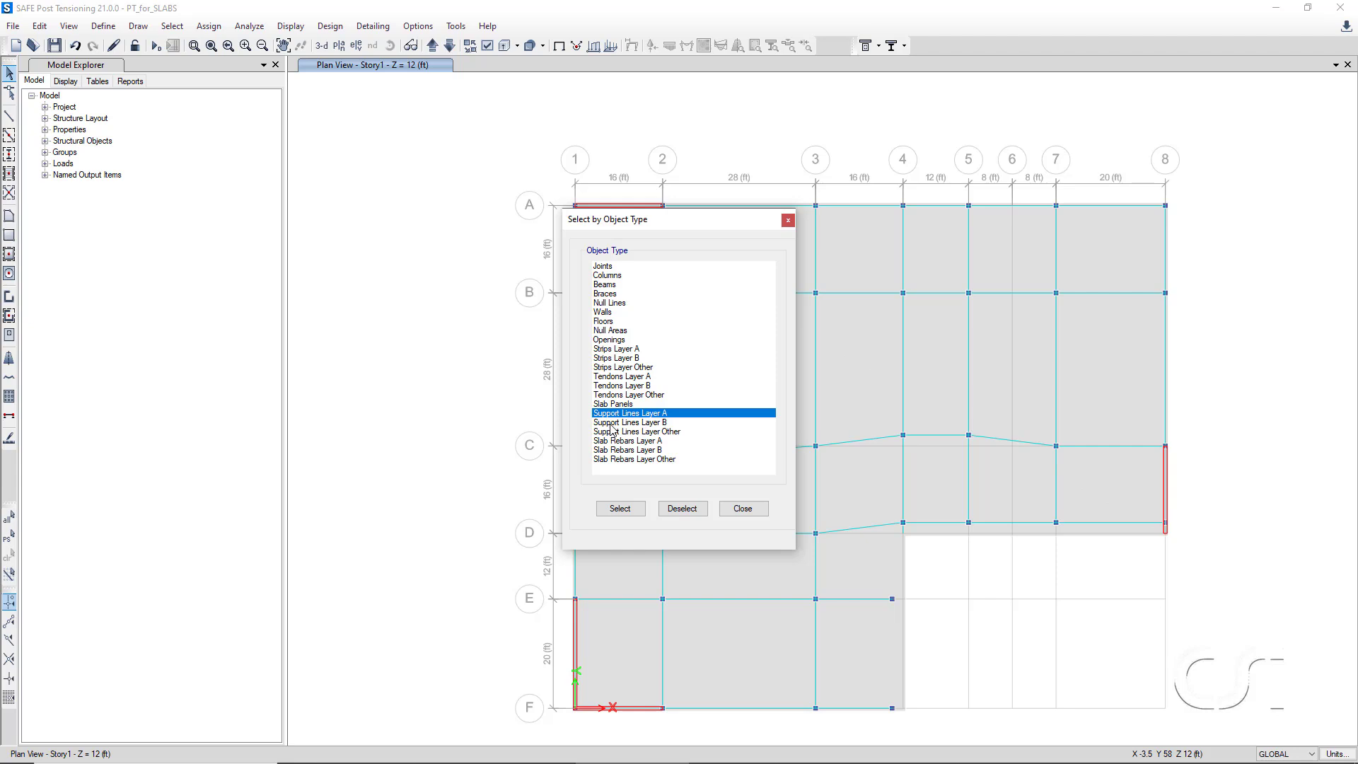
pyautogui.keyDown('ctrl'); pyautogui.click(610, 423); pyautogui.keyUp('ctrl')
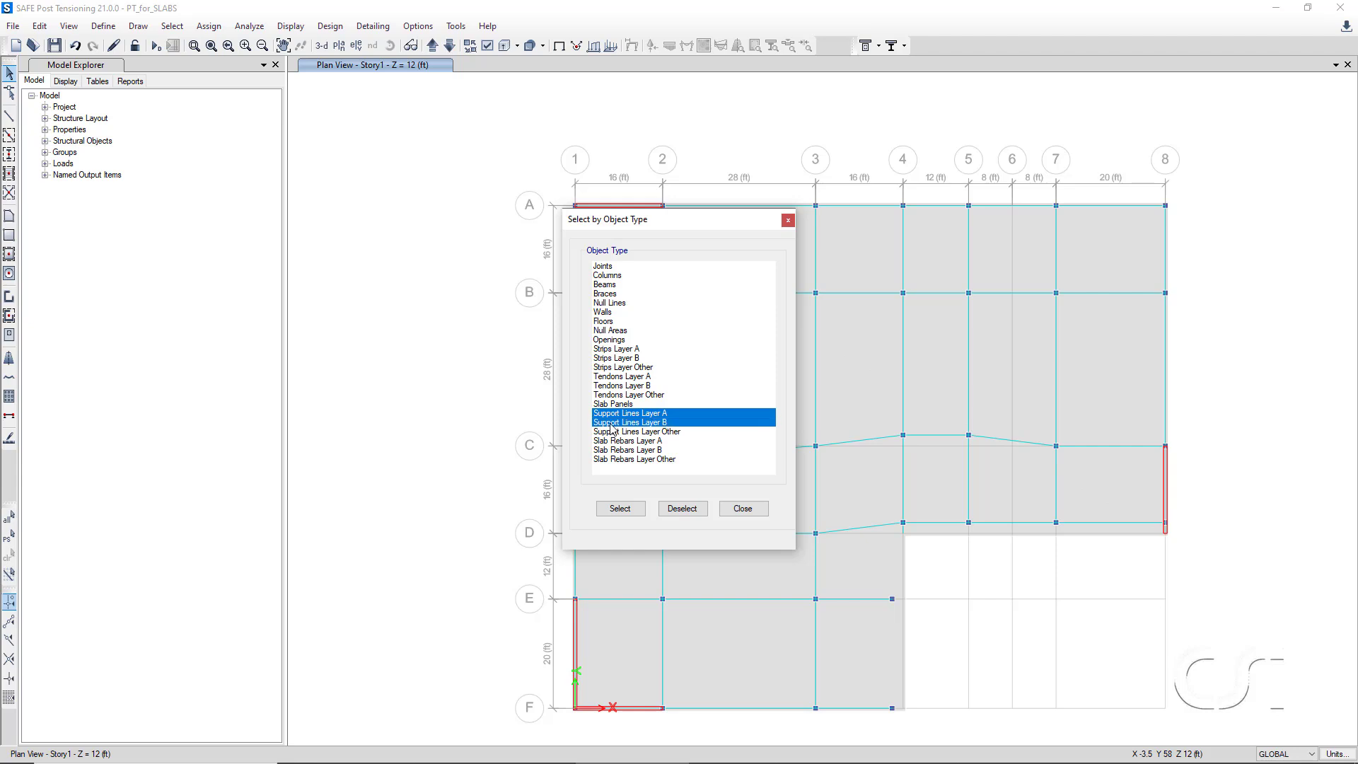
pyautogui.click(619, 509)
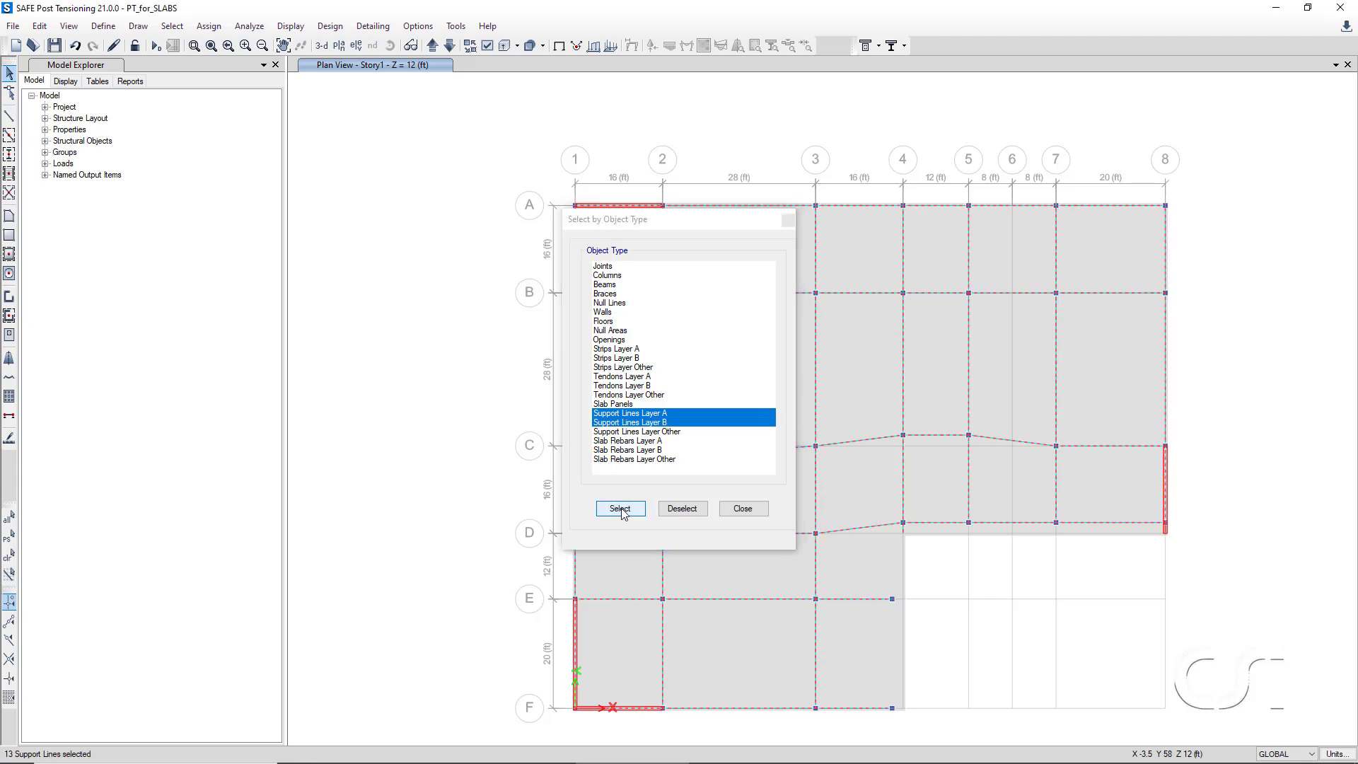
pyautogui.click(742, 509)
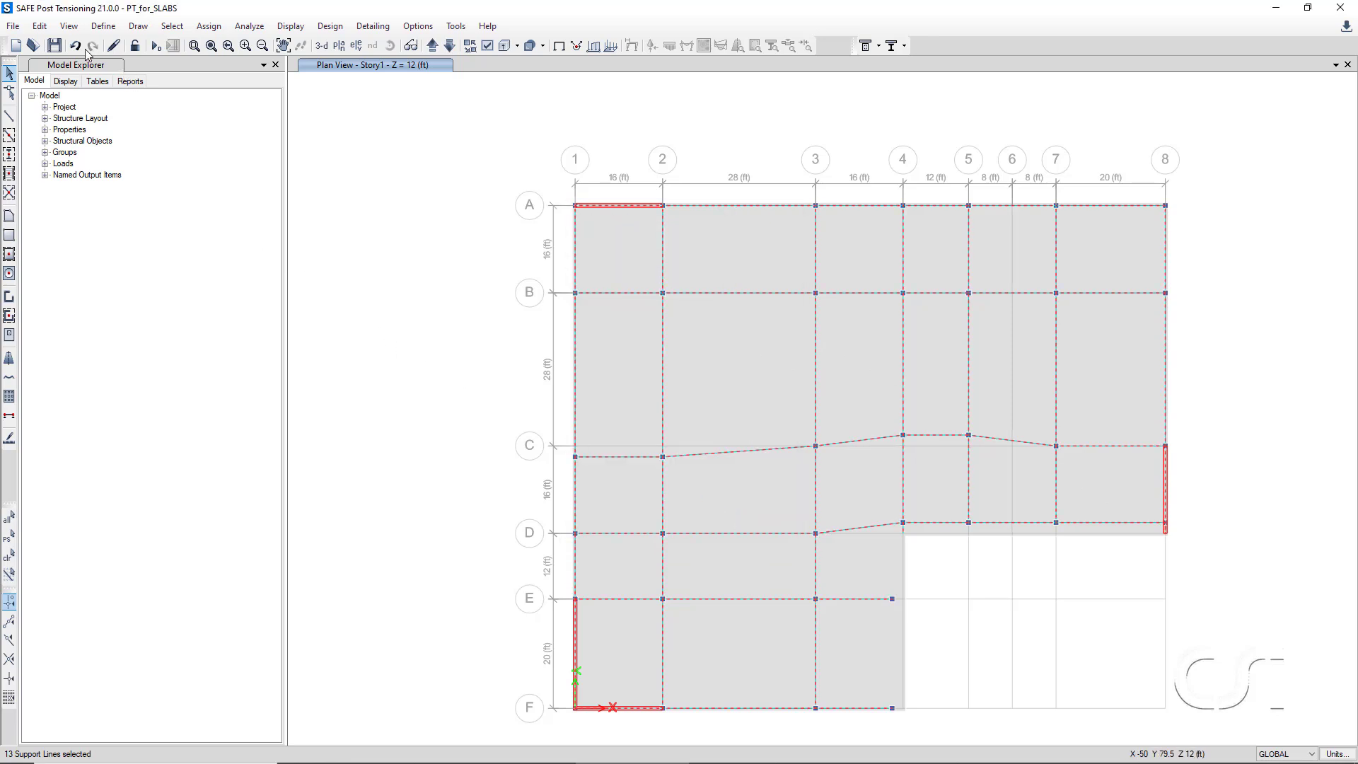
# Create auto-width design strips, with no middle strips, along the selected support lines.
pyautogui.click(34, 27)
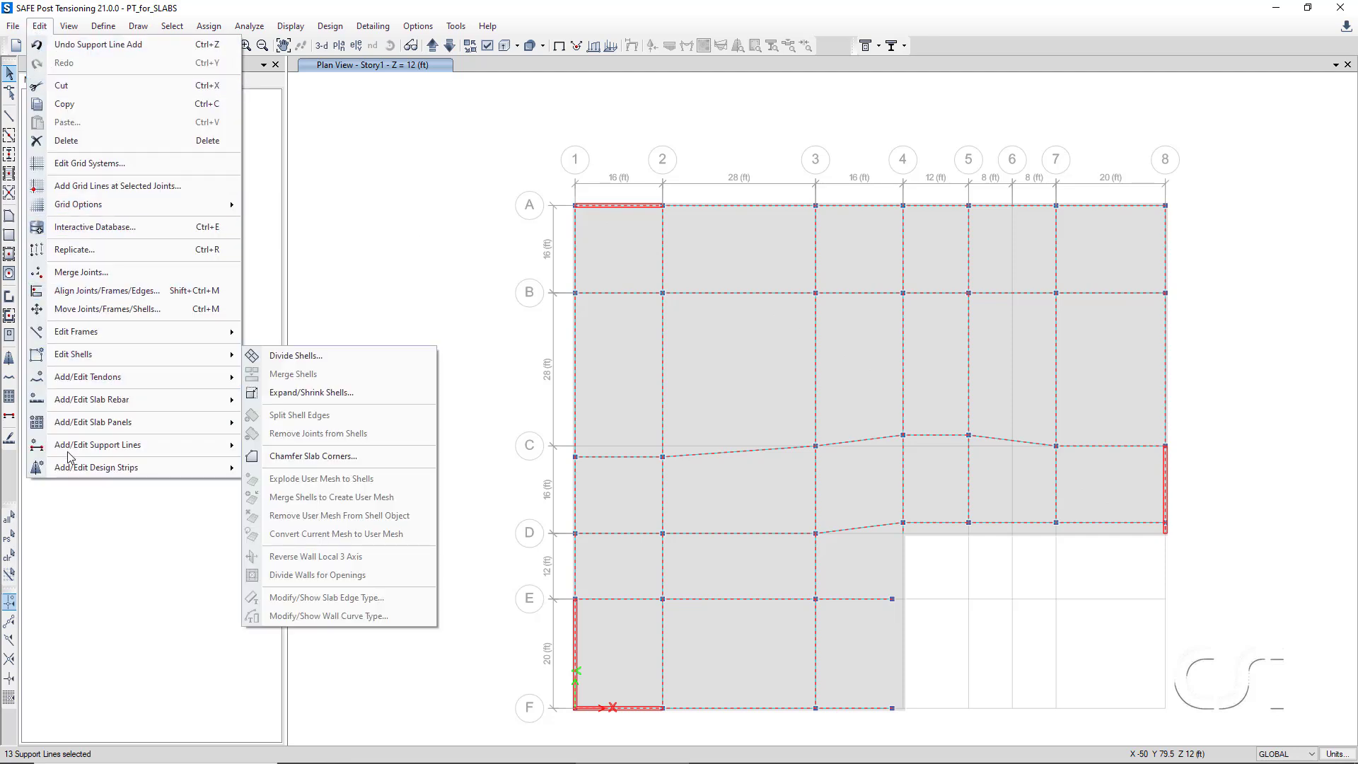
pyautogui.moveTo(69, 466)
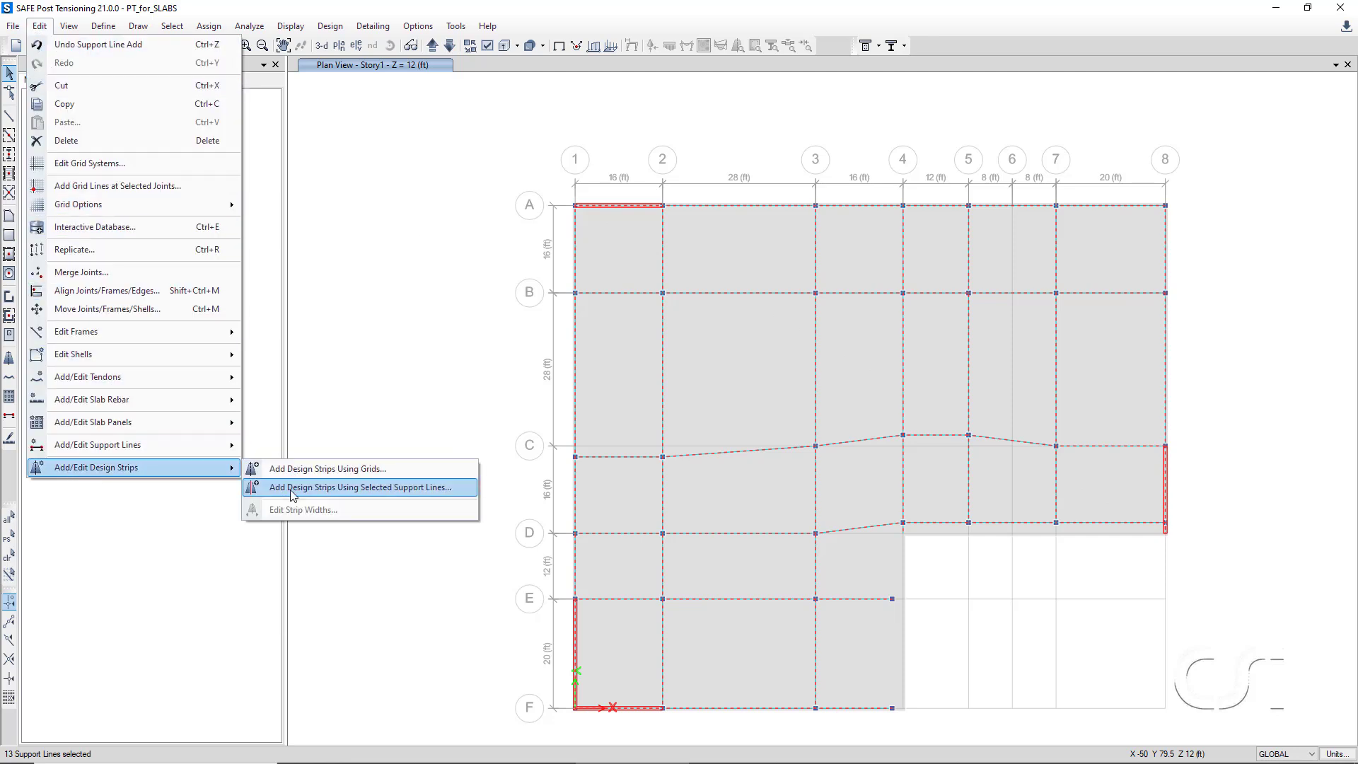
pyautogui.click(375, 488)
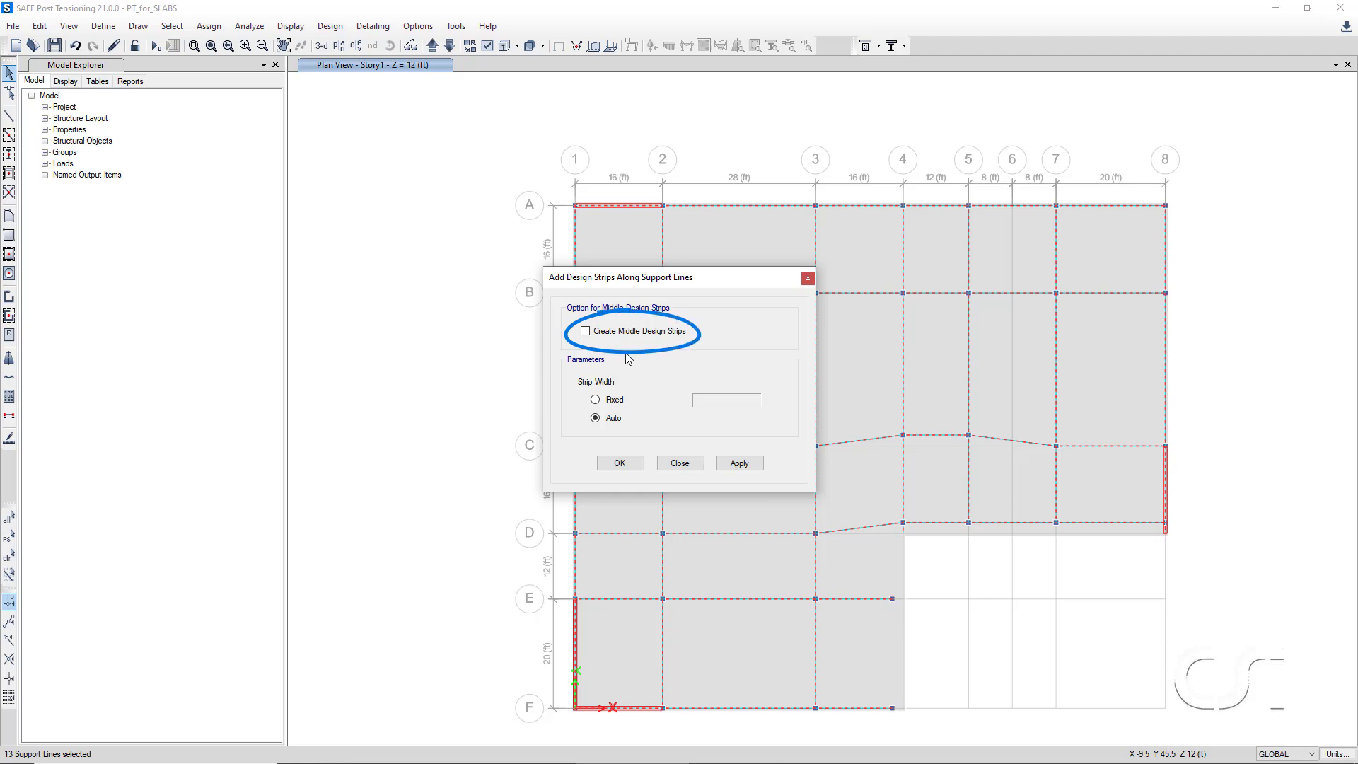
pyautogui.click(620, 463)
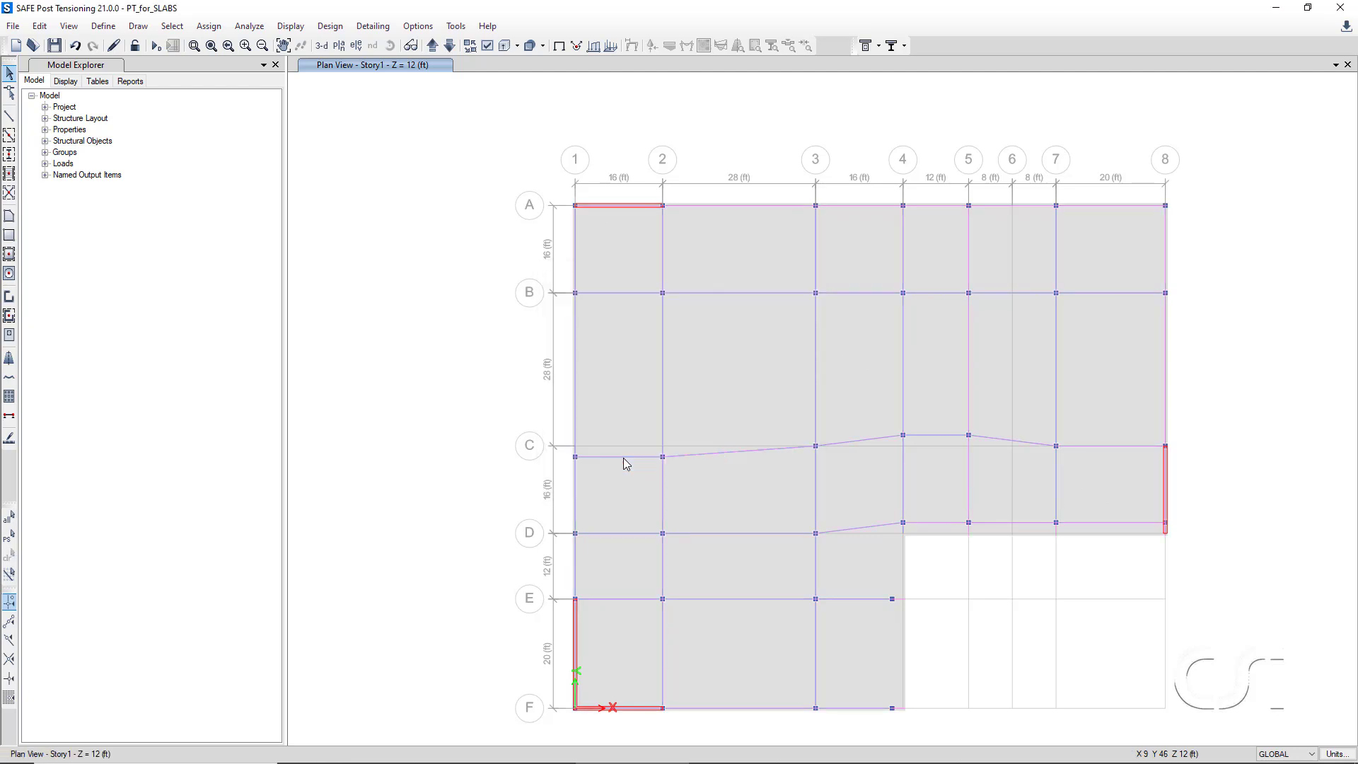
# Select all 13 design strips in Strips Layer A and B by object type.
pyautogui.click(172, 26)
pyautogui.moveTo(181, 45)
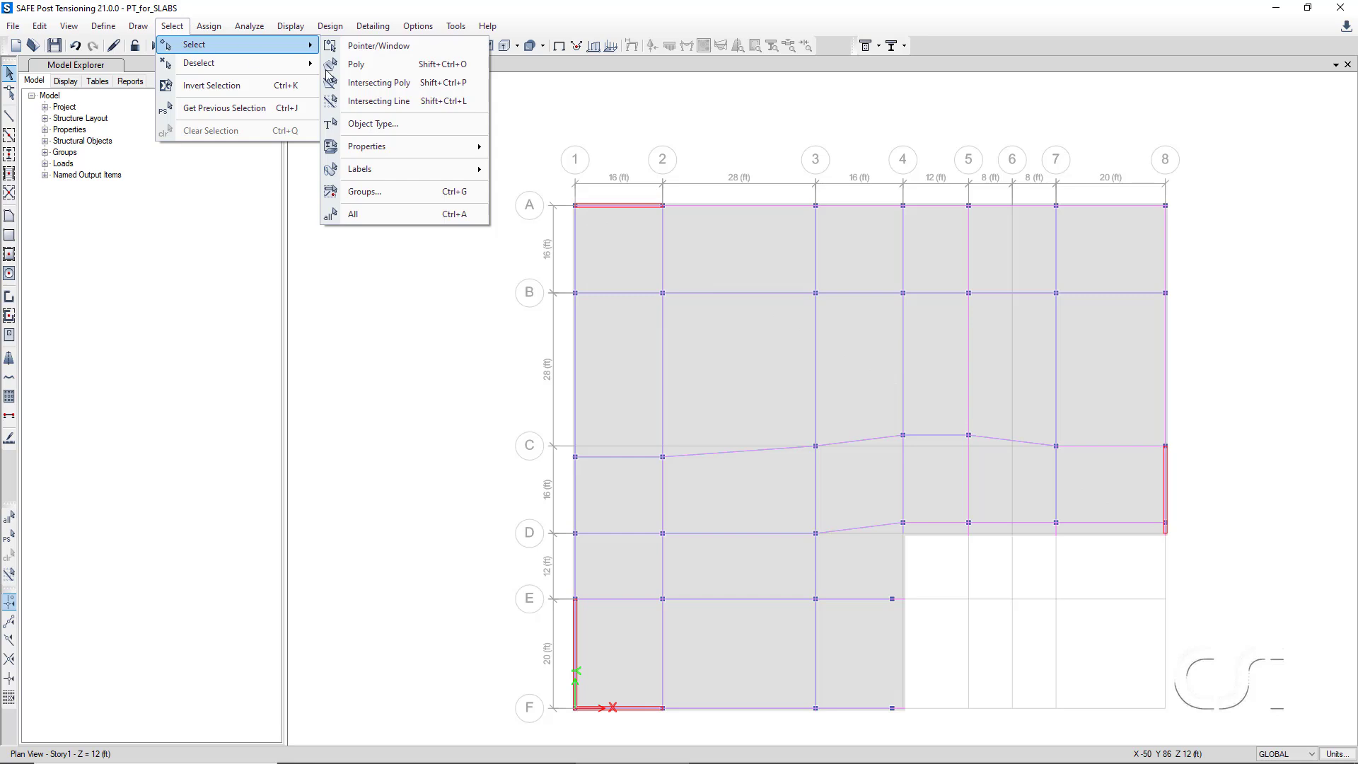
pyautogui.click(431, 124)
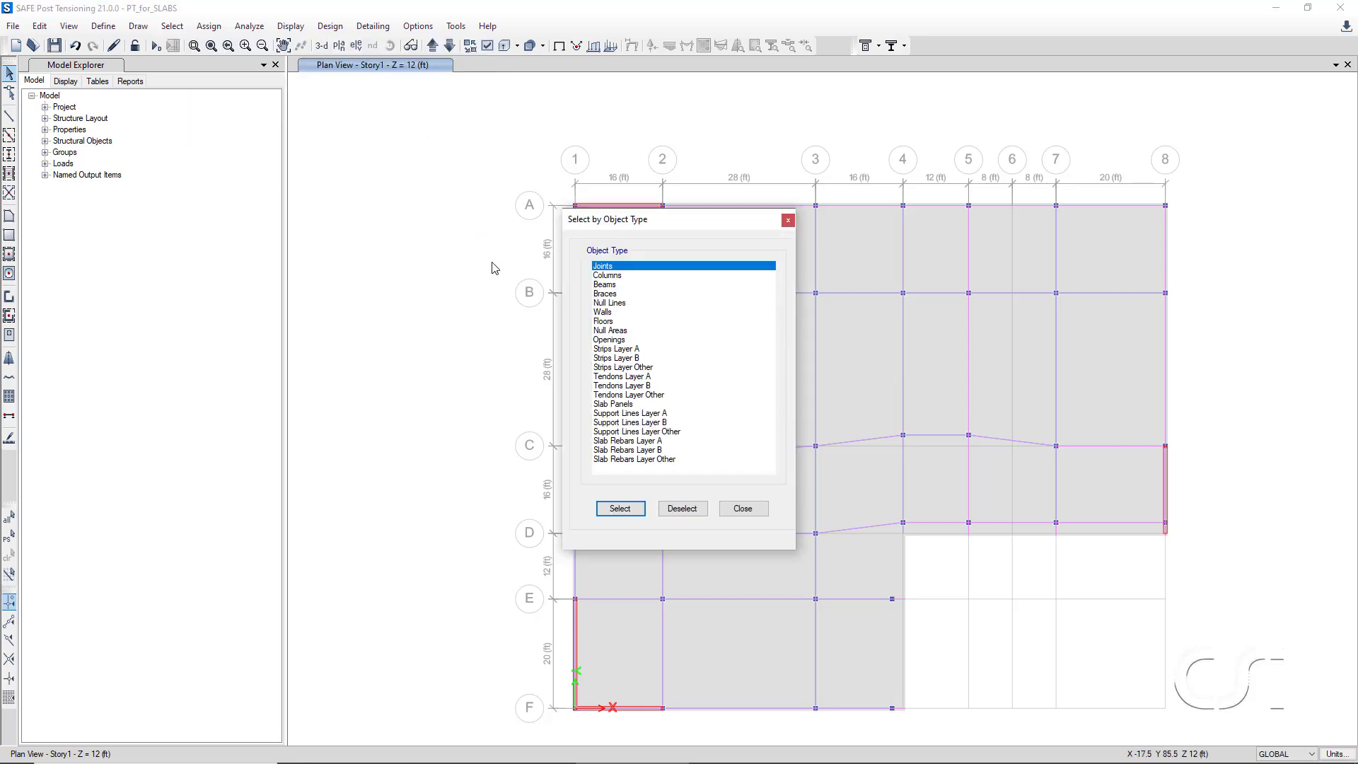
pyautogui.click(604, 349)
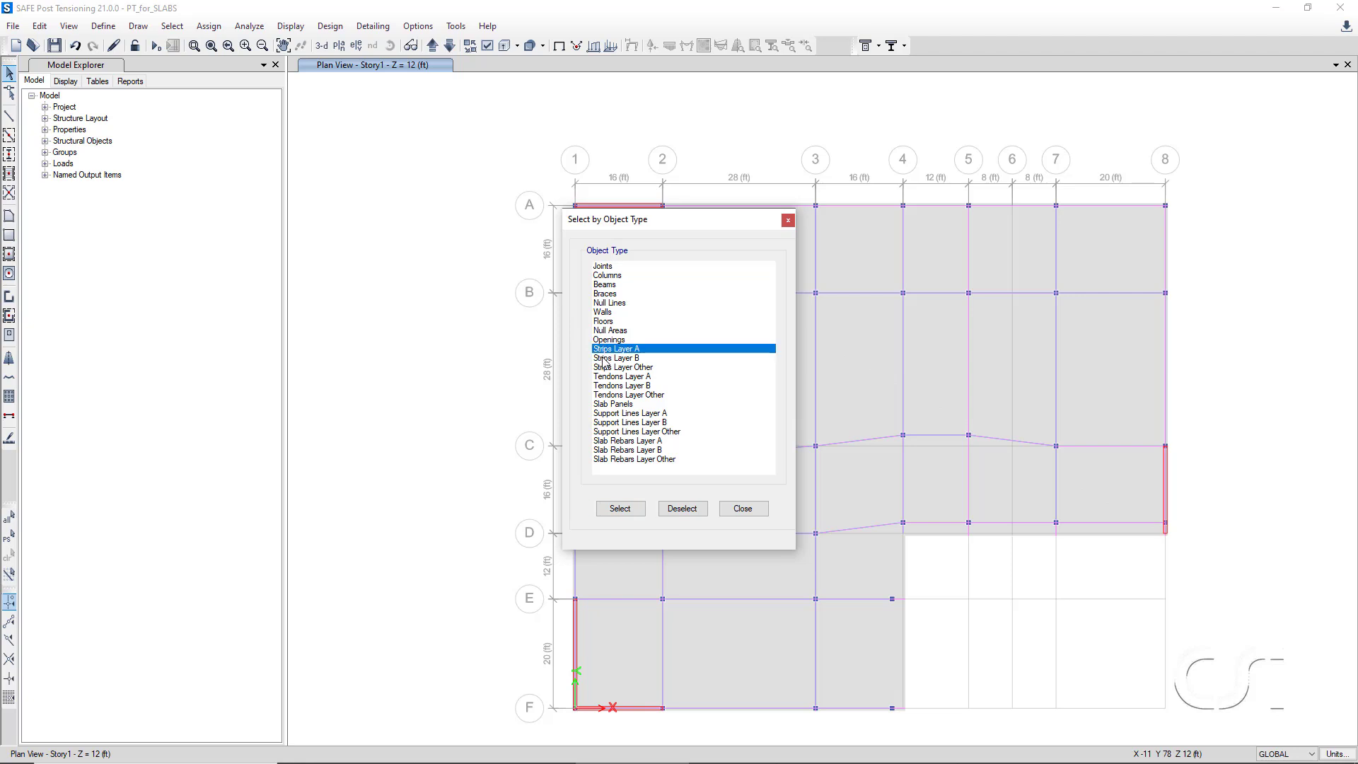
pyautogui.keyDown('ctrl'); pyautogui.click(604, 358); pyautogui.keyUp('ctrl')
pyautogui.click(635, 513)
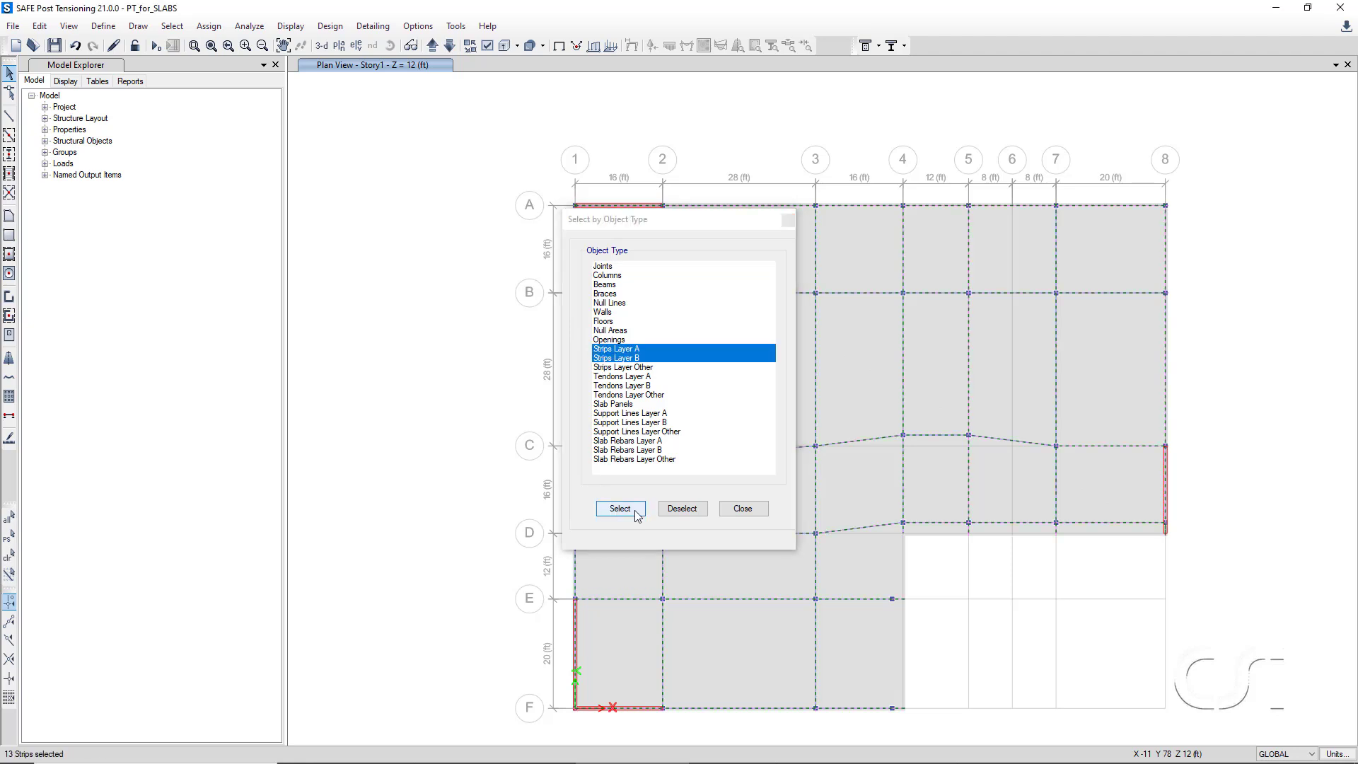
pyautogui.click(735, 509)
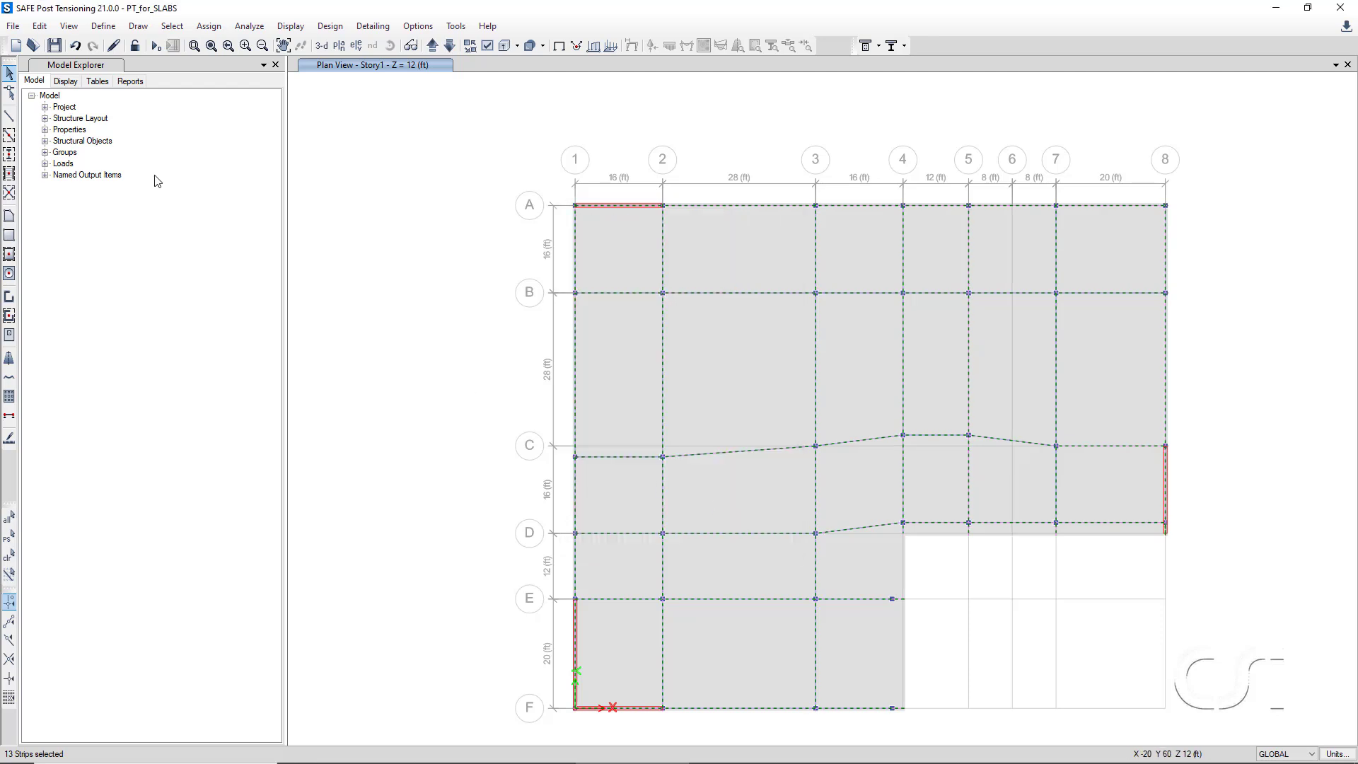
# Set the selected strips' width option to Auto Widen Entire Strip.
pyautogui.click(37, 25)
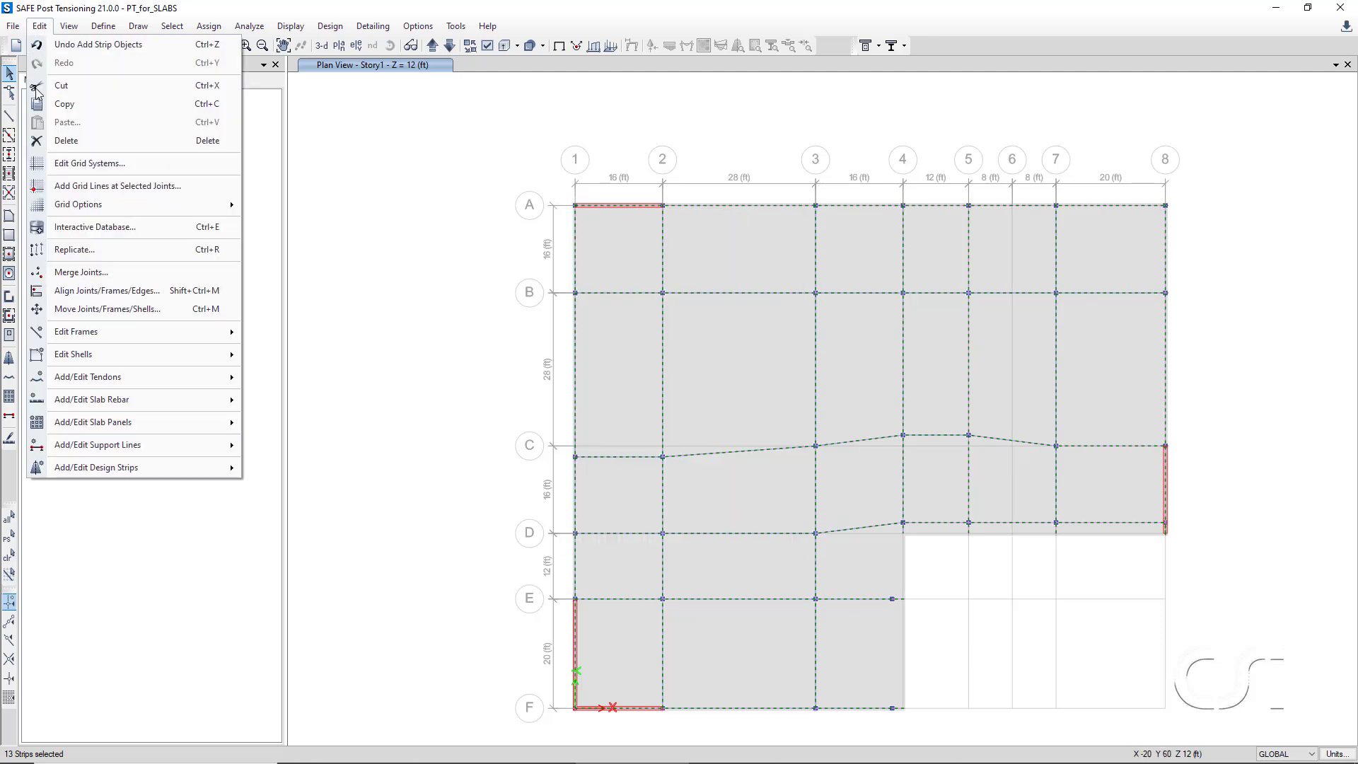
pyautogui.moveTo(88, 465)
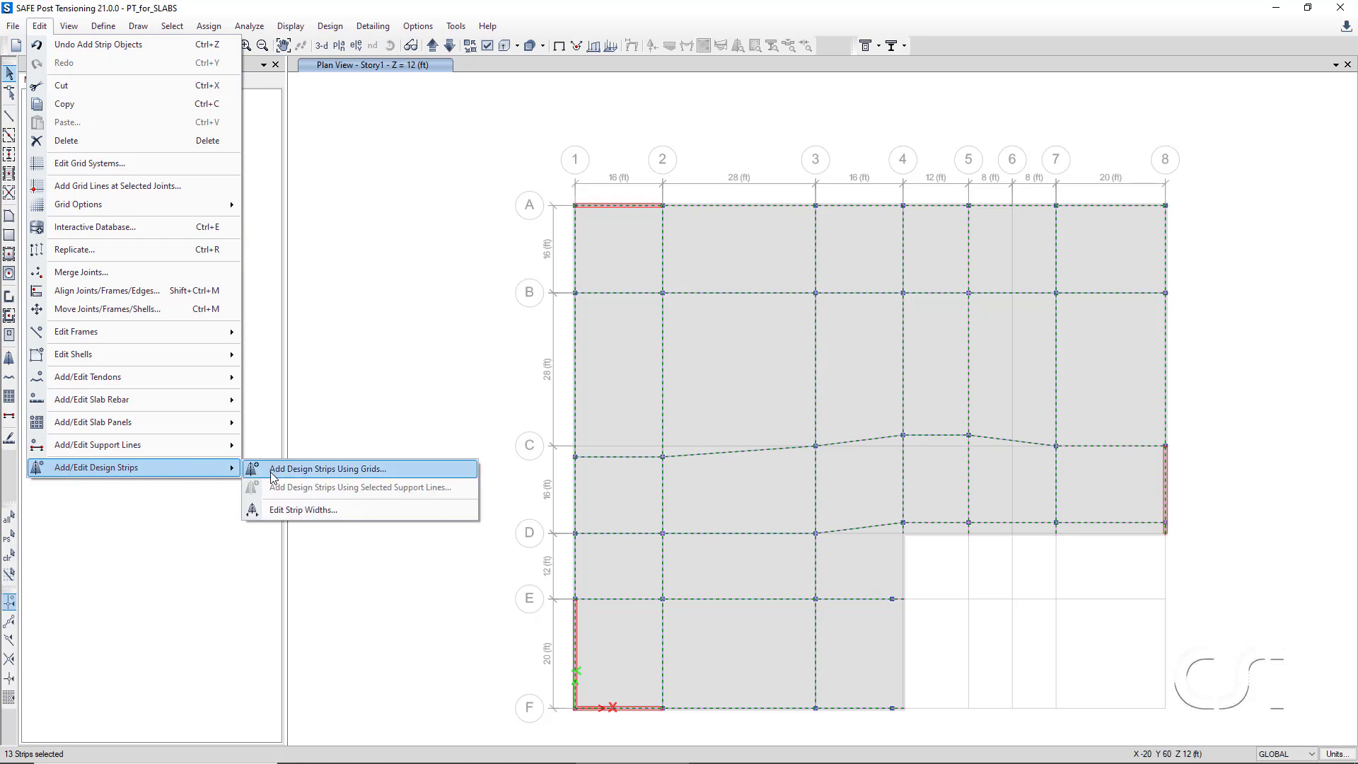
pyautogui.click(316, 510)
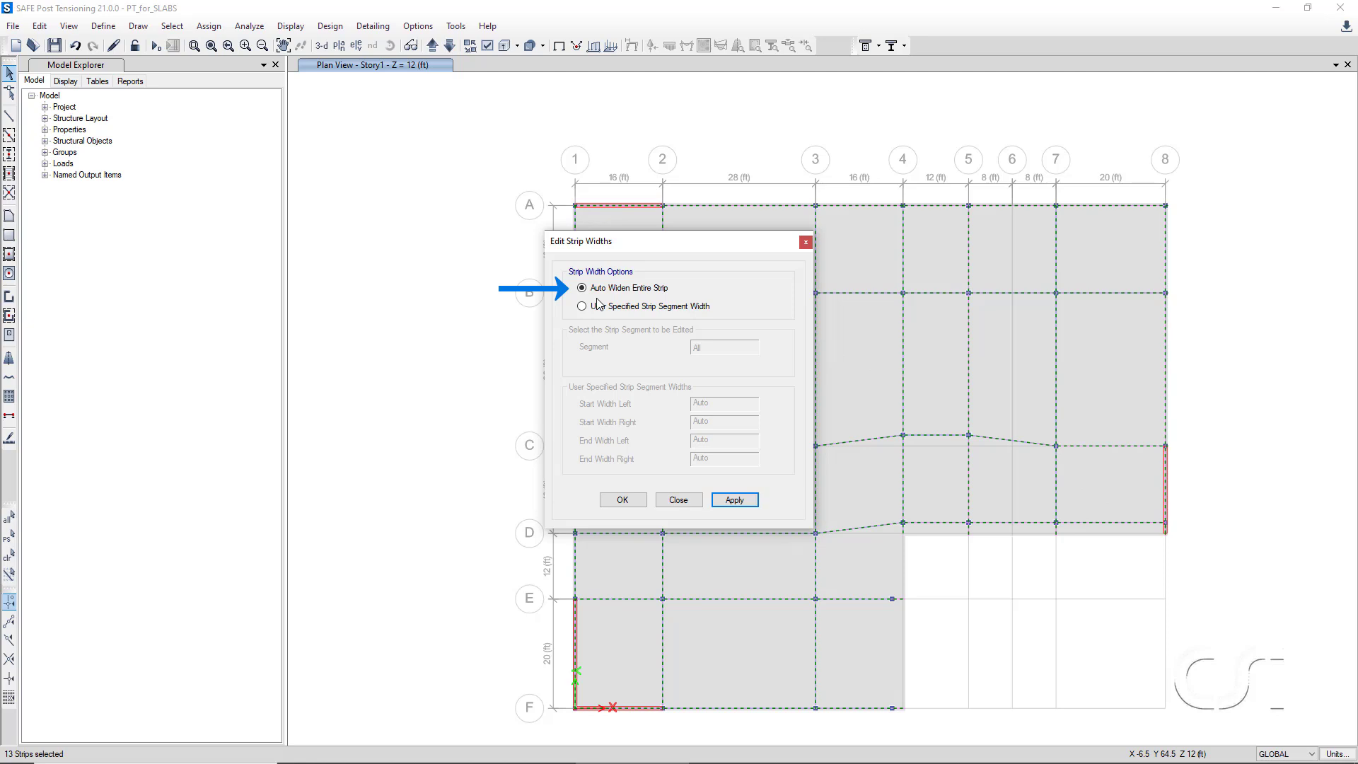
pyautogui.click(621, 501)
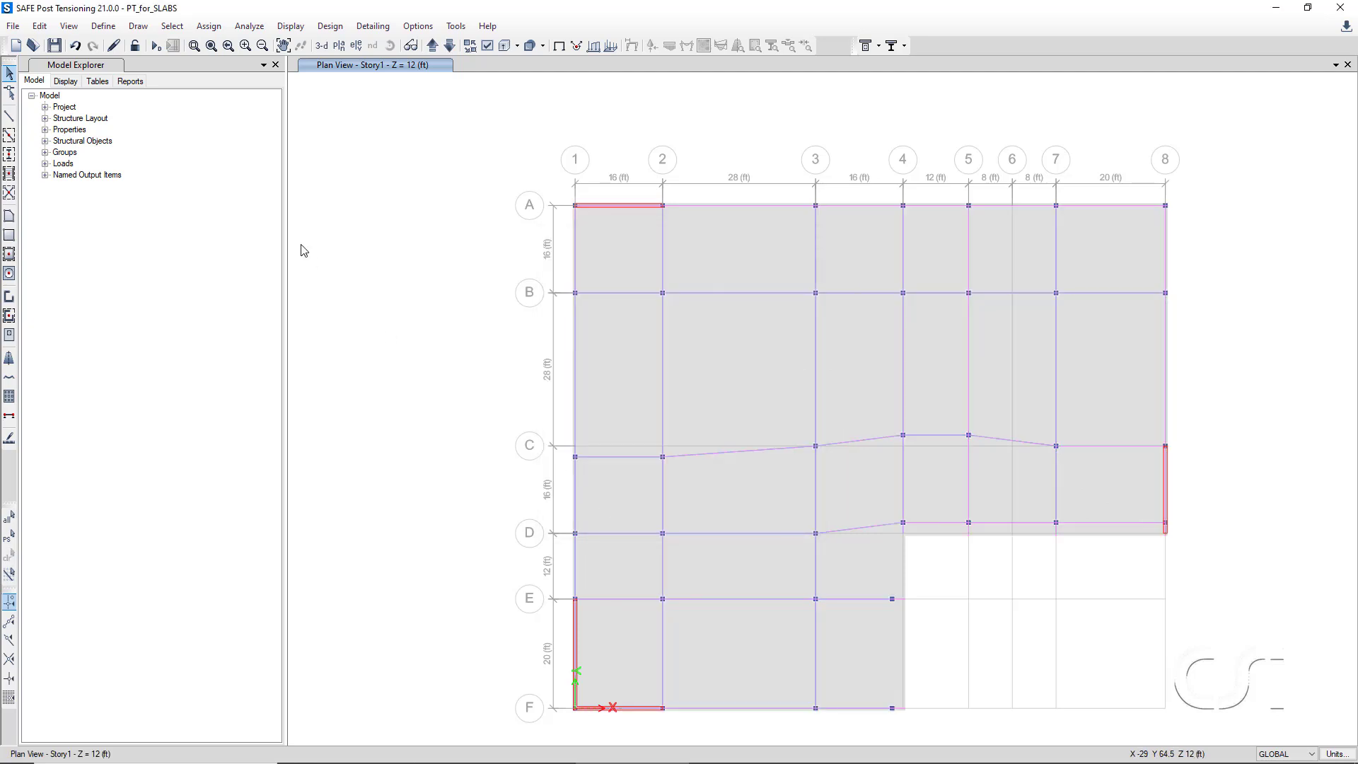
# Select the six Strips Layer A design strips by object type.
pyautogui.click(173, 27)
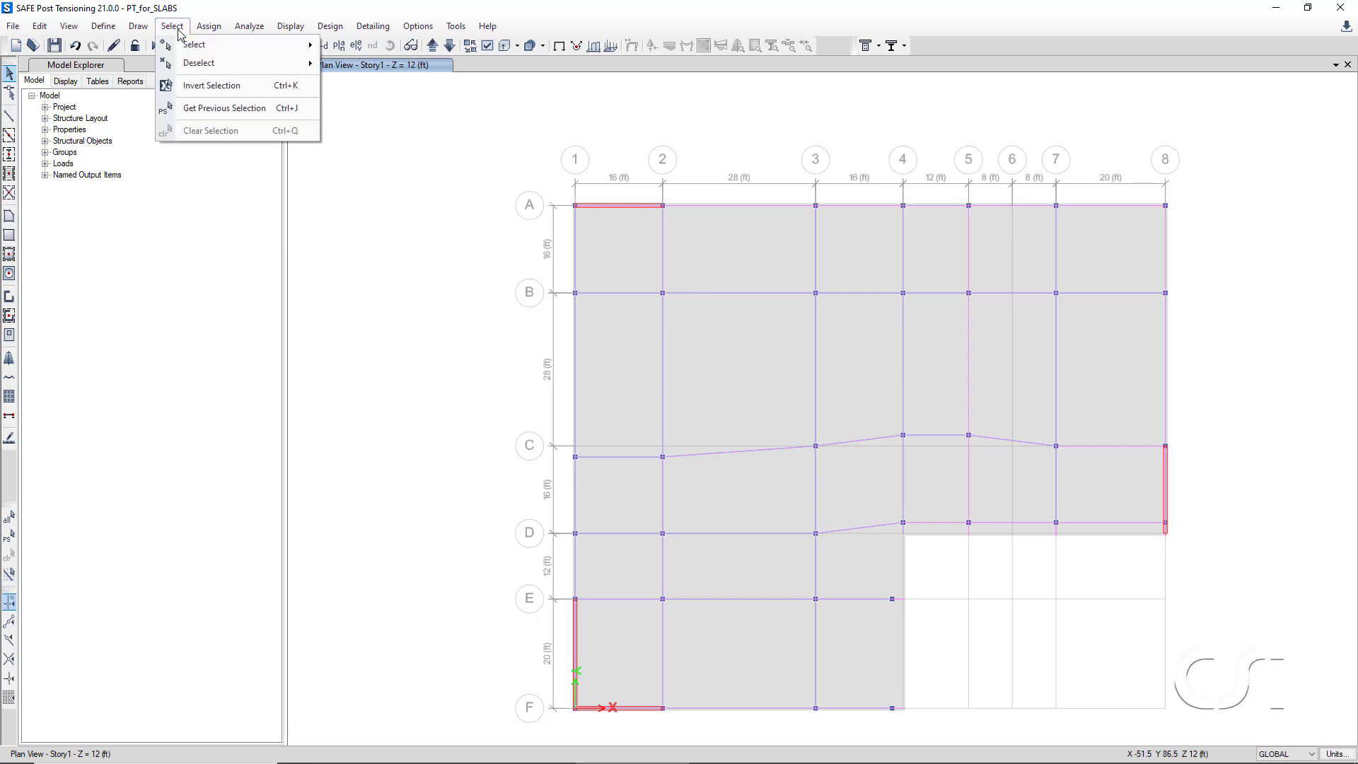
pyautogui.moveTo(233, 45)
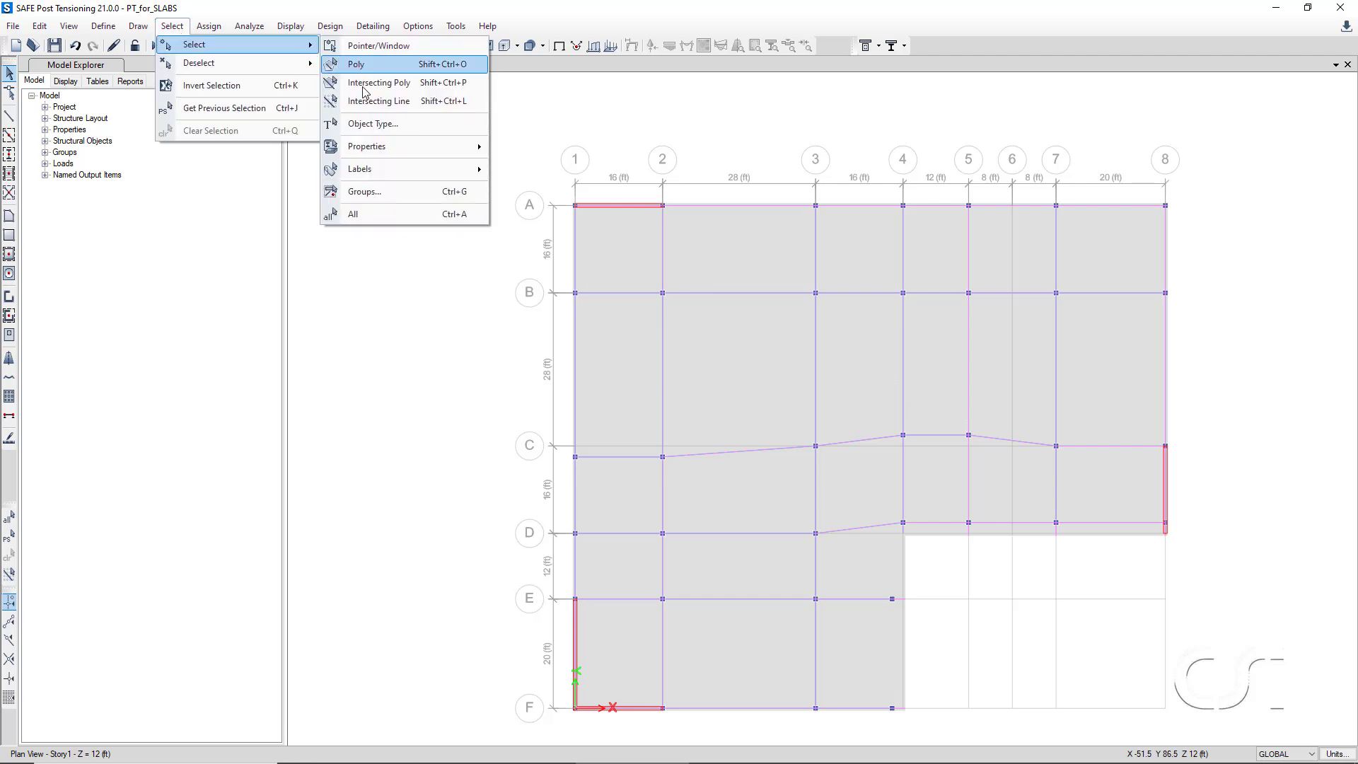
pyautogui.click(373, 124)
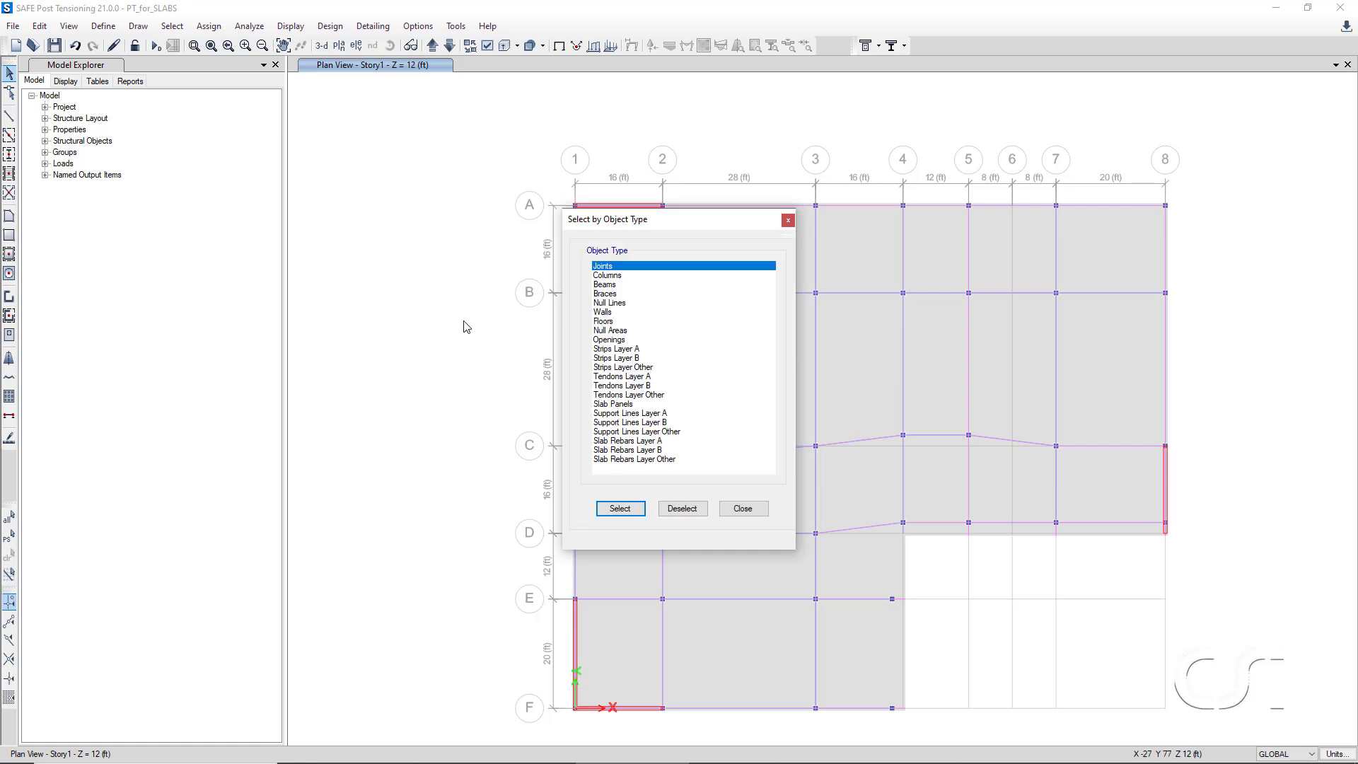
pyautogui.click(613, 349)
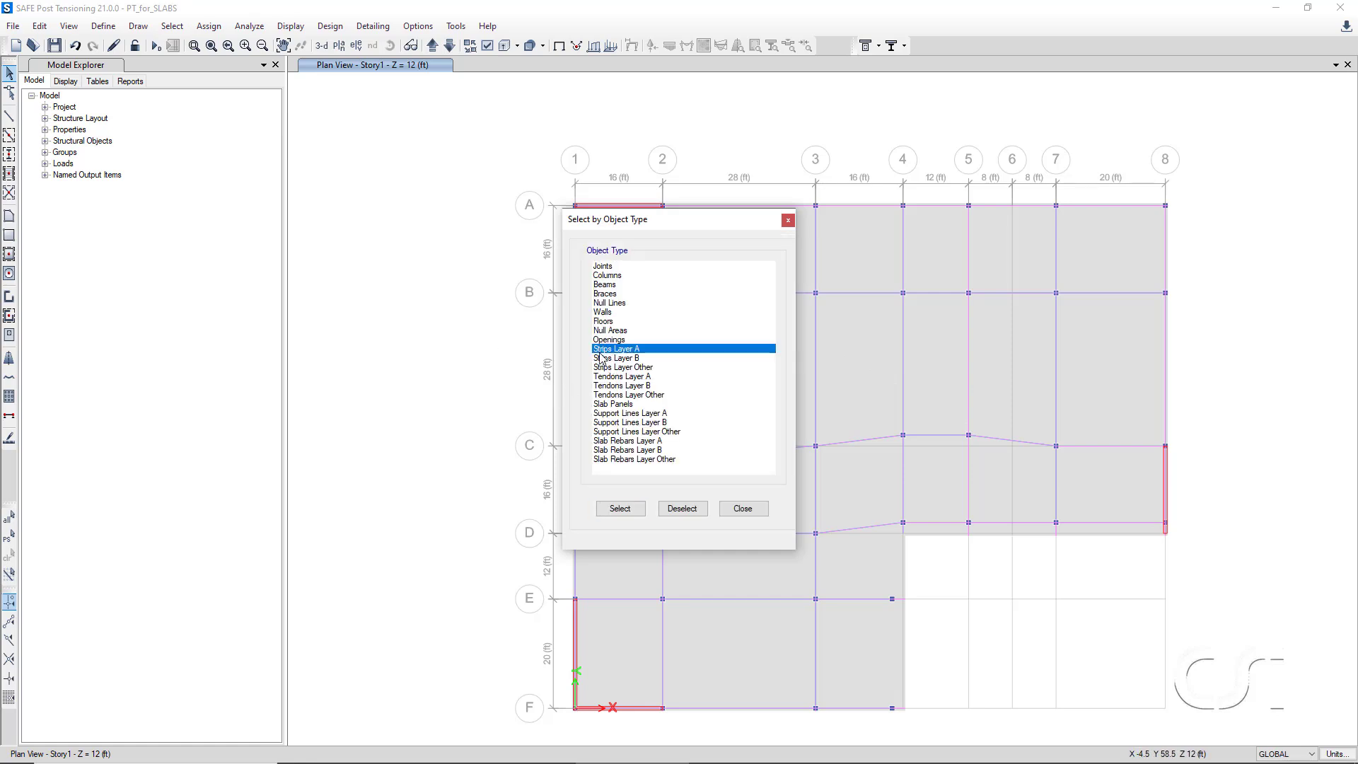
pyautogui.click(618, 507)
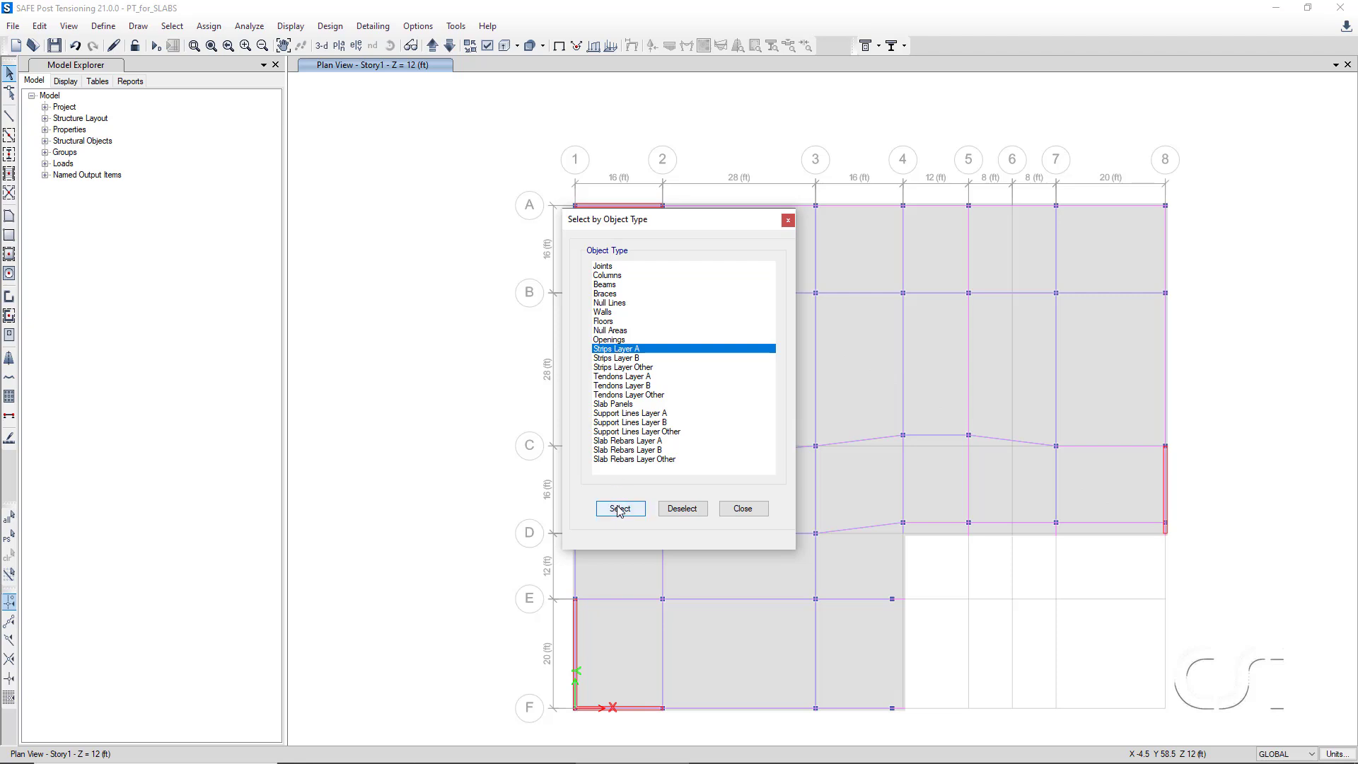
pyautogui.click(730, 517)
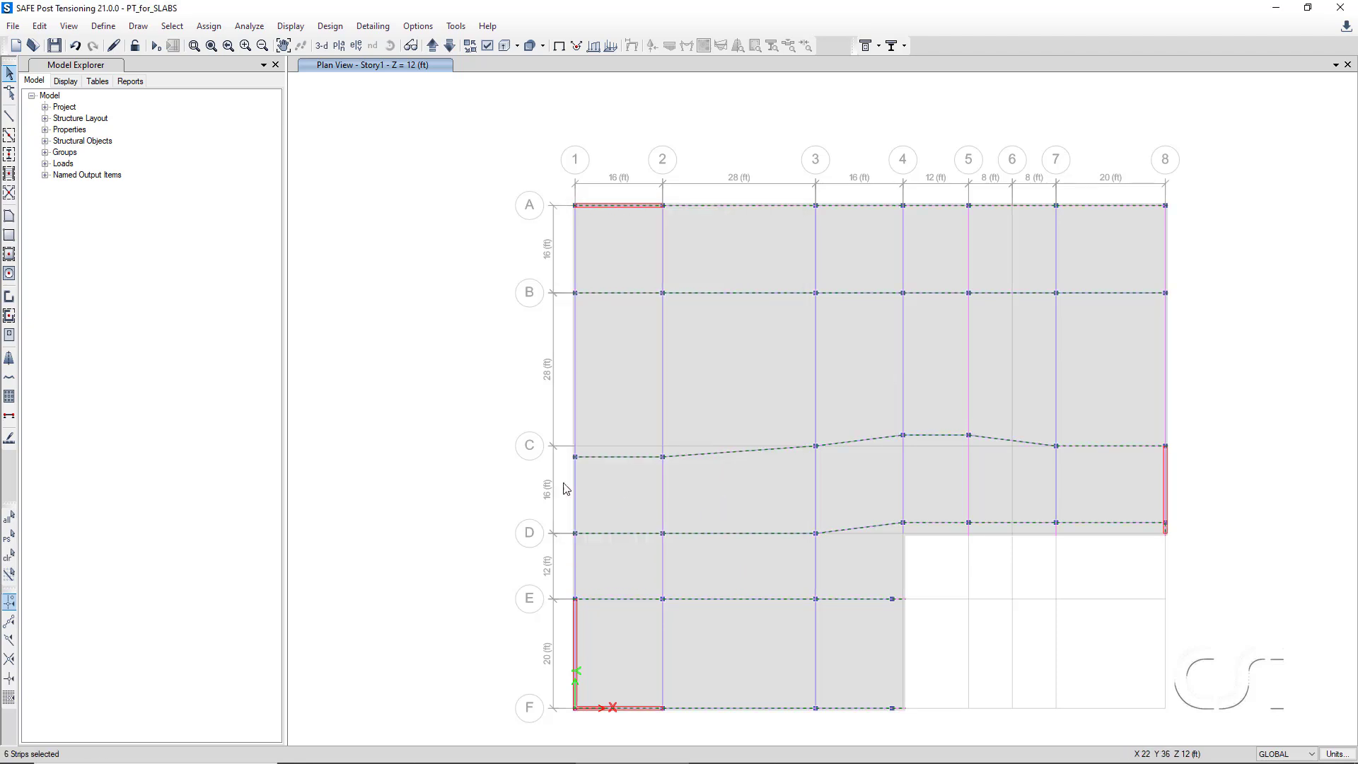
# Add banded tendons with band width 0 and a Parabola profile along the selected strips.
pyautogui.click(40, 26)
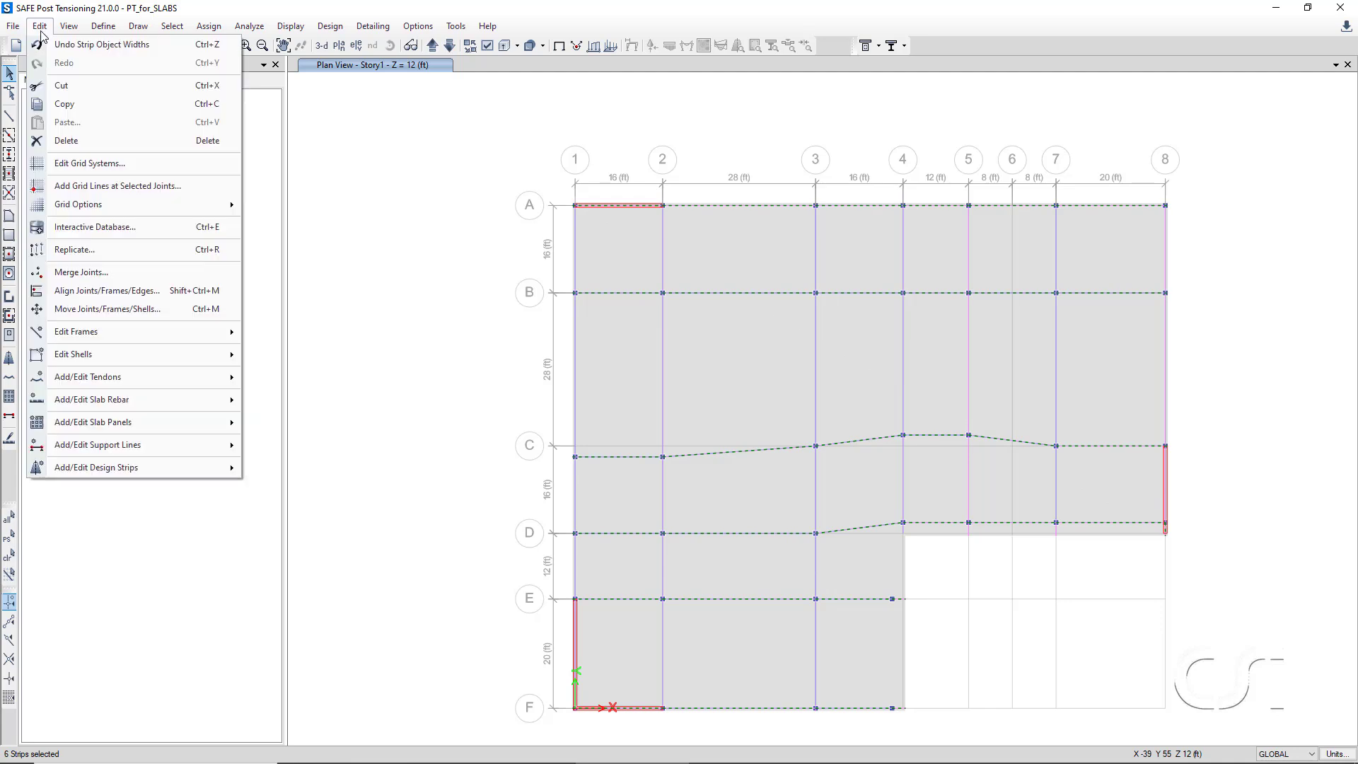
pyautogui.moveTo(97, 376)
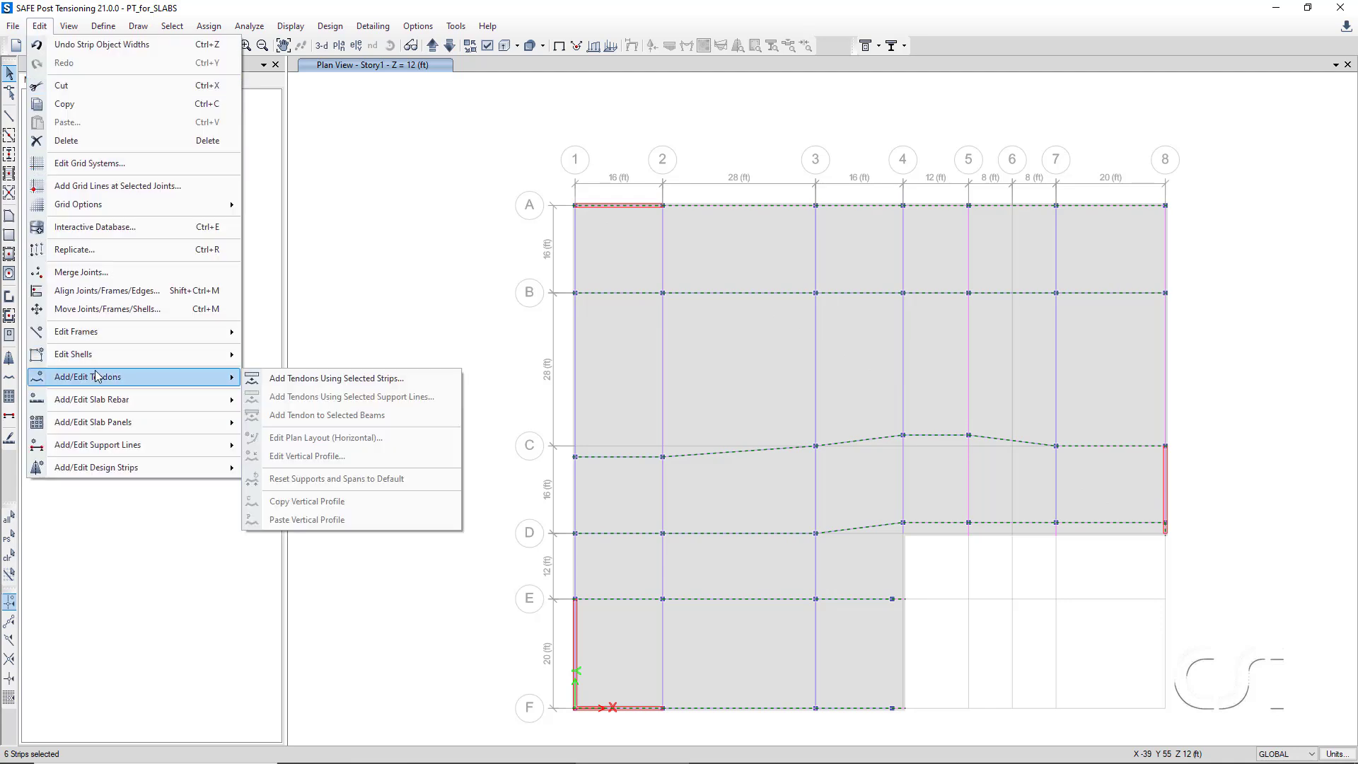
pyautogui.click(329, 381)
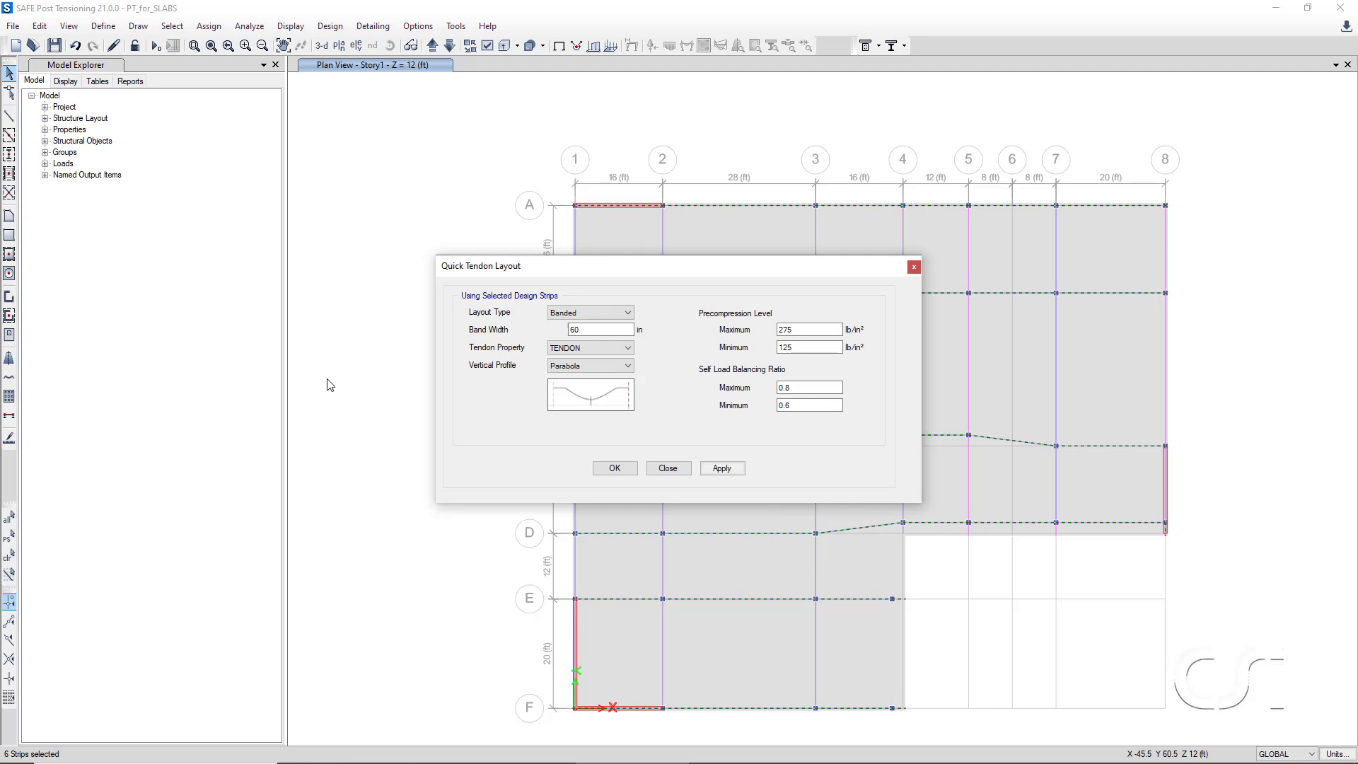
pyautogui.click(597, 312)
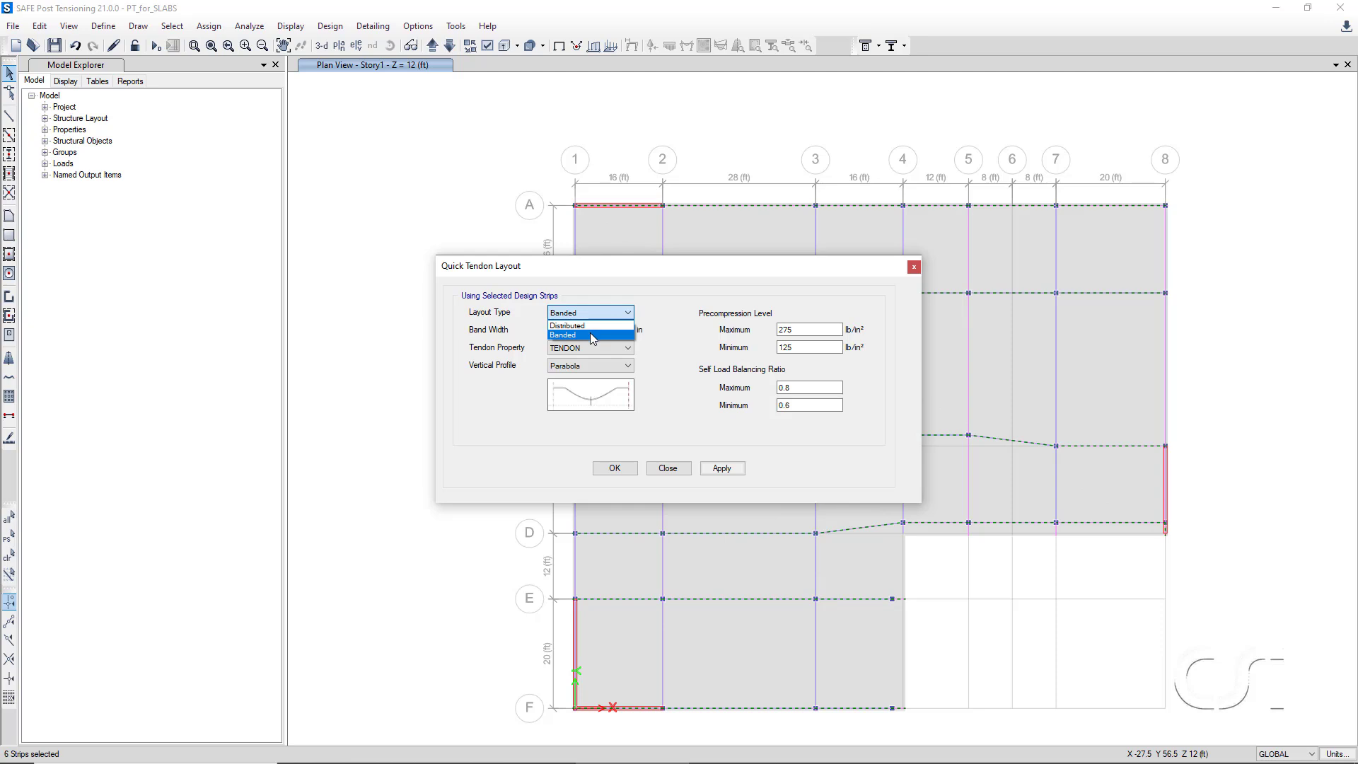
pyautogui.click(590, 333)
pyautogui.doubleClick(592, 332)
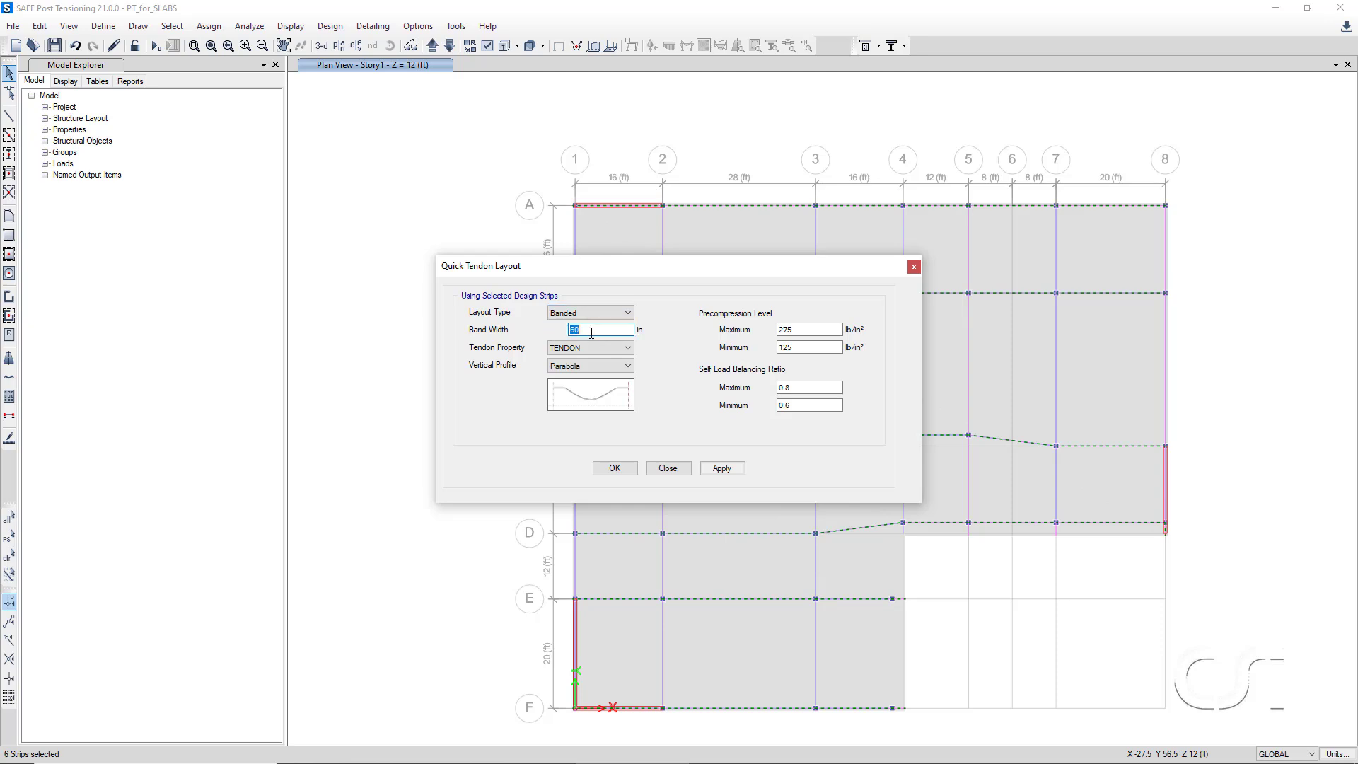
pyautogui.write('0')
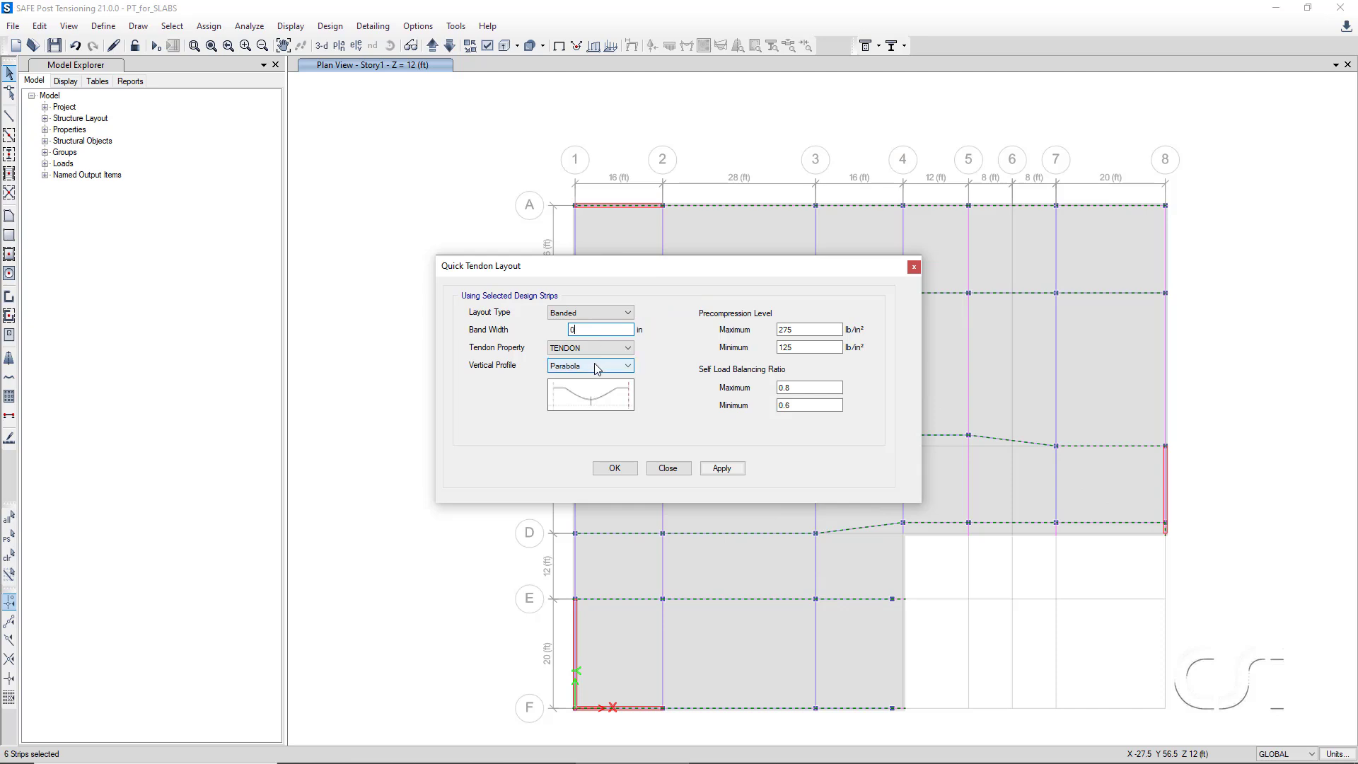
pyautogui.click(594, 367)
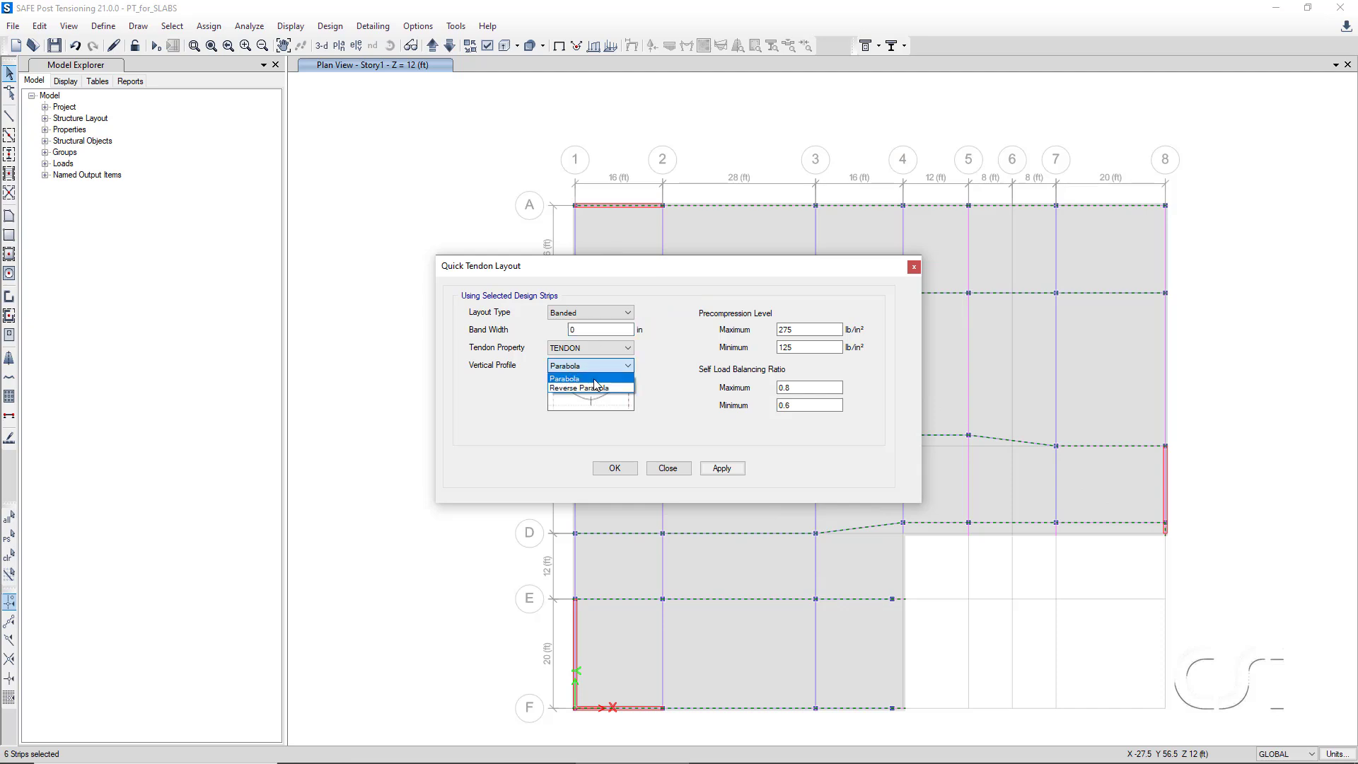
pyautogui.click(594, 380)
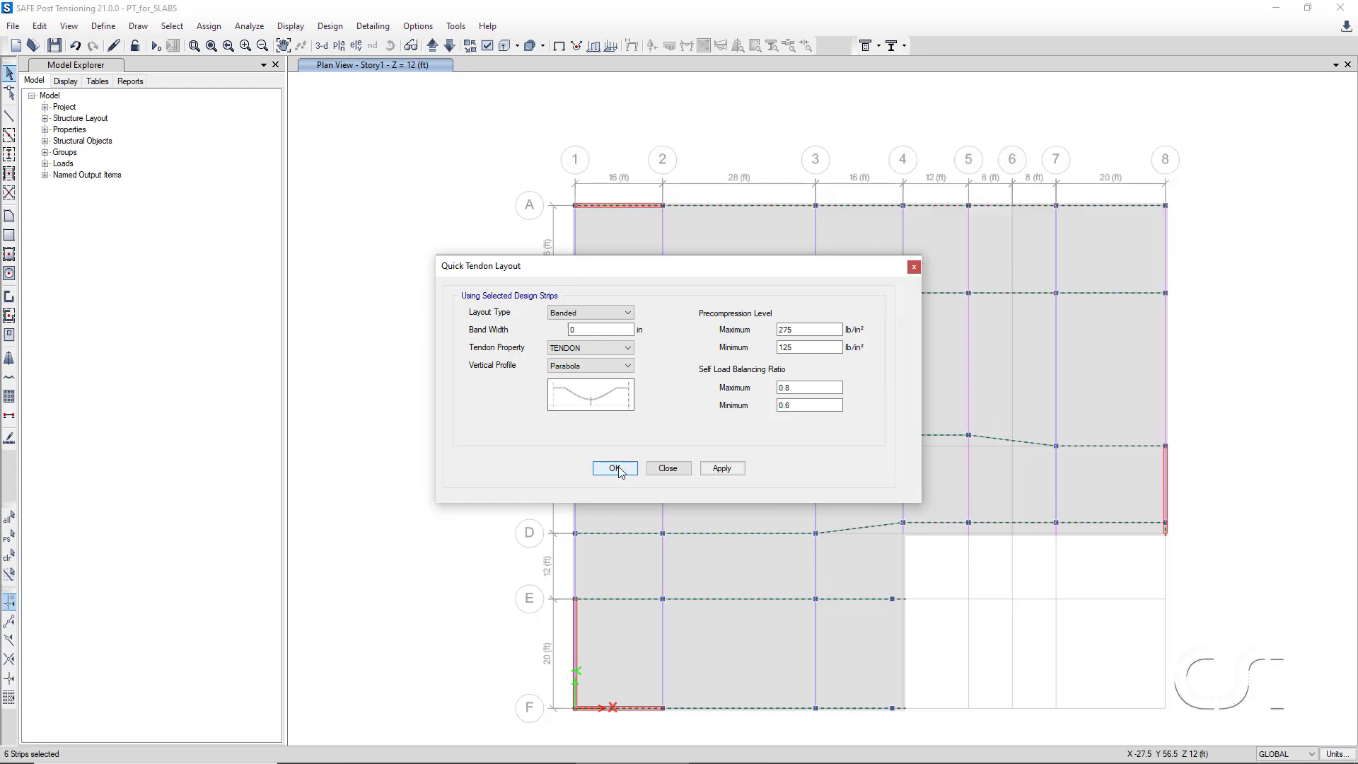
pyautogui.click(614, 469)
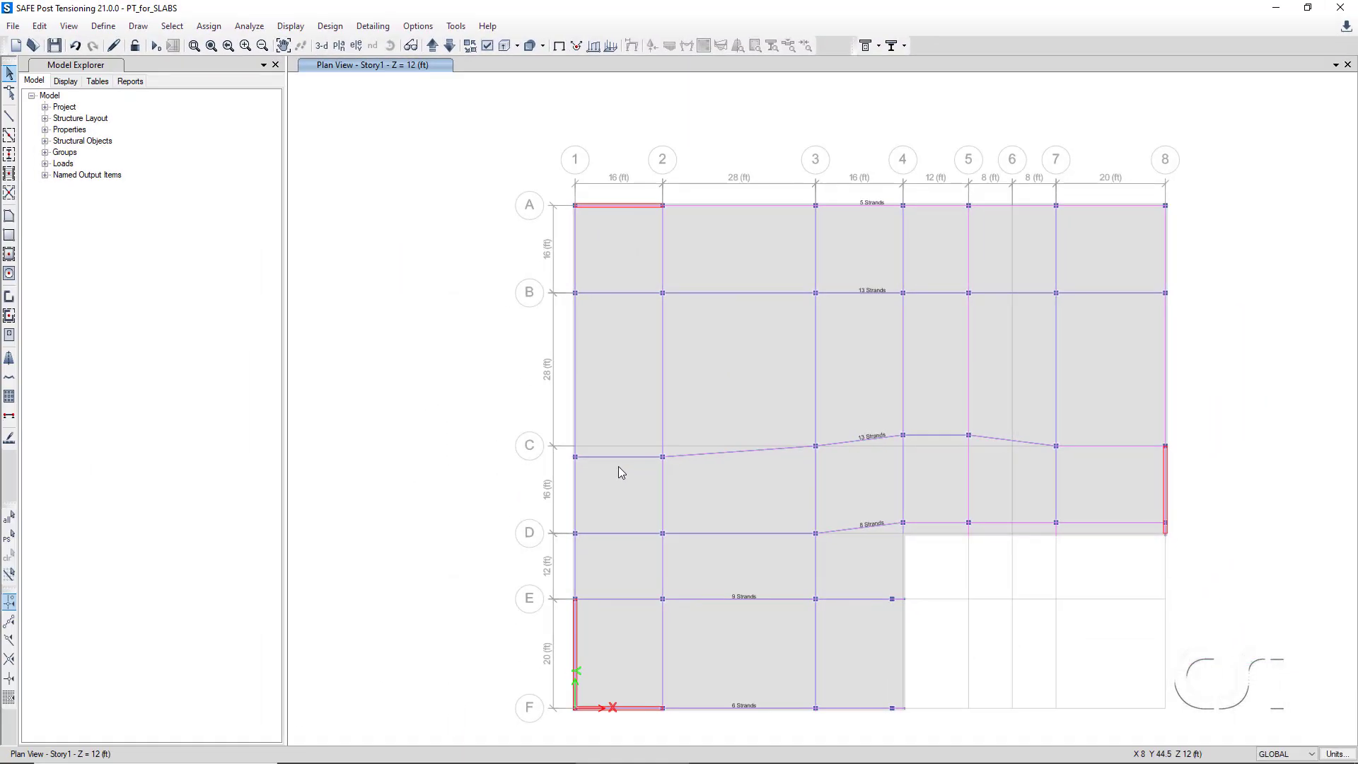
# Select the seven Strips Layer B design strips by object type.
pyautogui.click(171, 26)
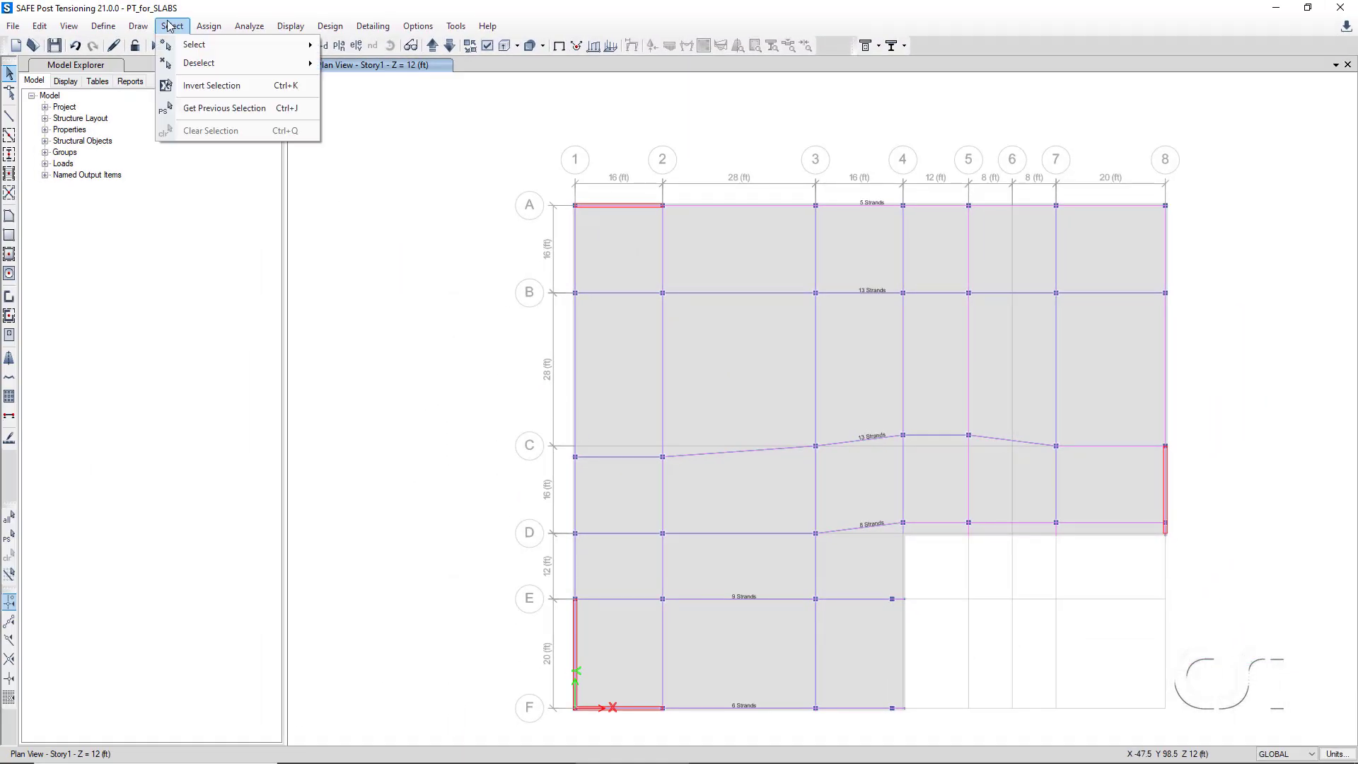
pyautogui.moveTo(185, 44)
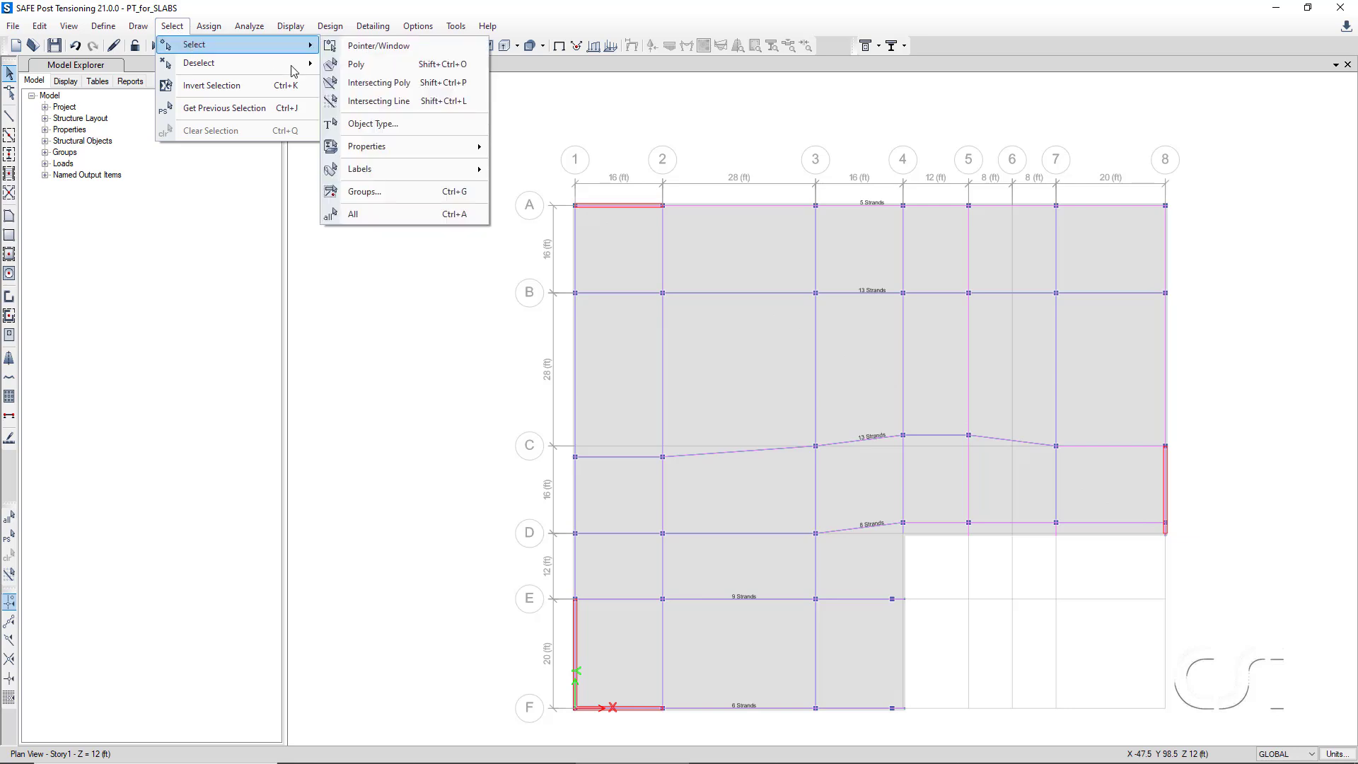
pyautogui.click(375, 124)
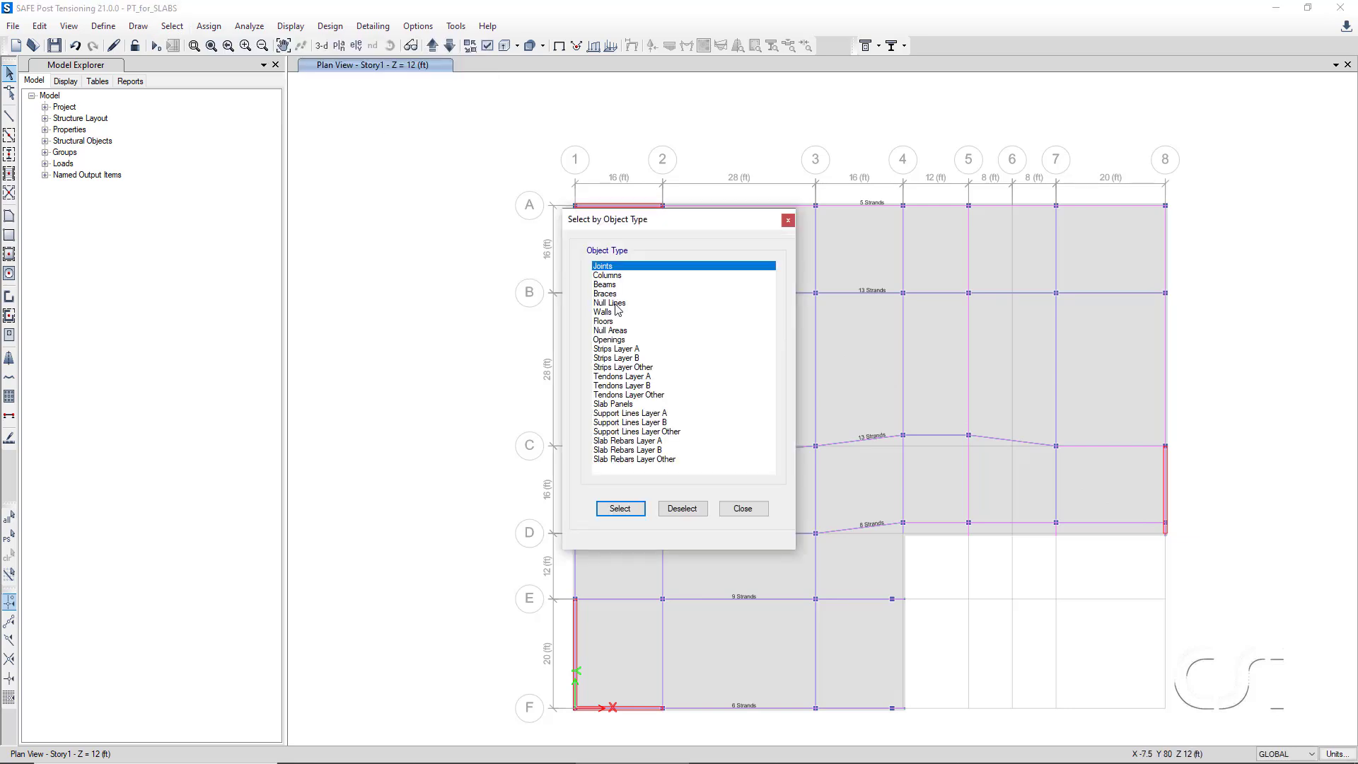
pyautogui.click(616, 358)
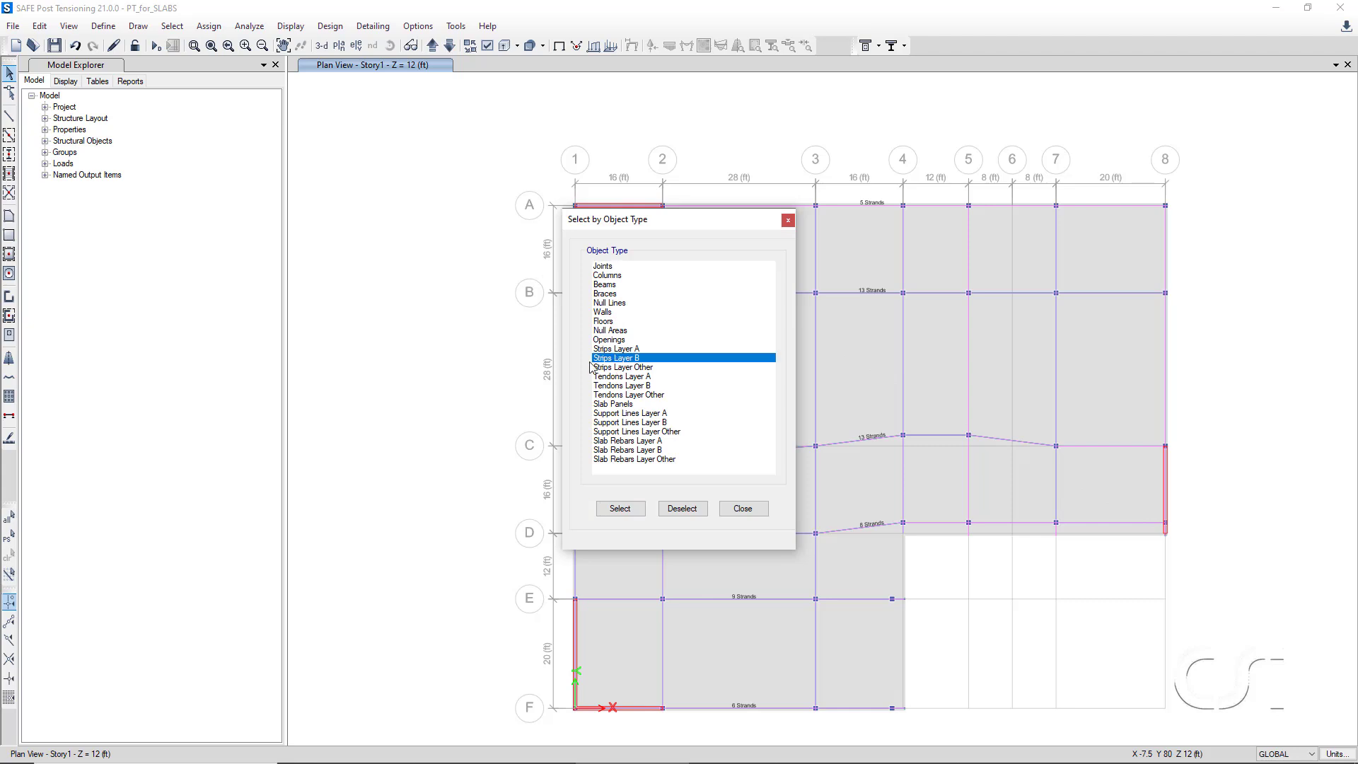
pyautogui.click(620, 510)
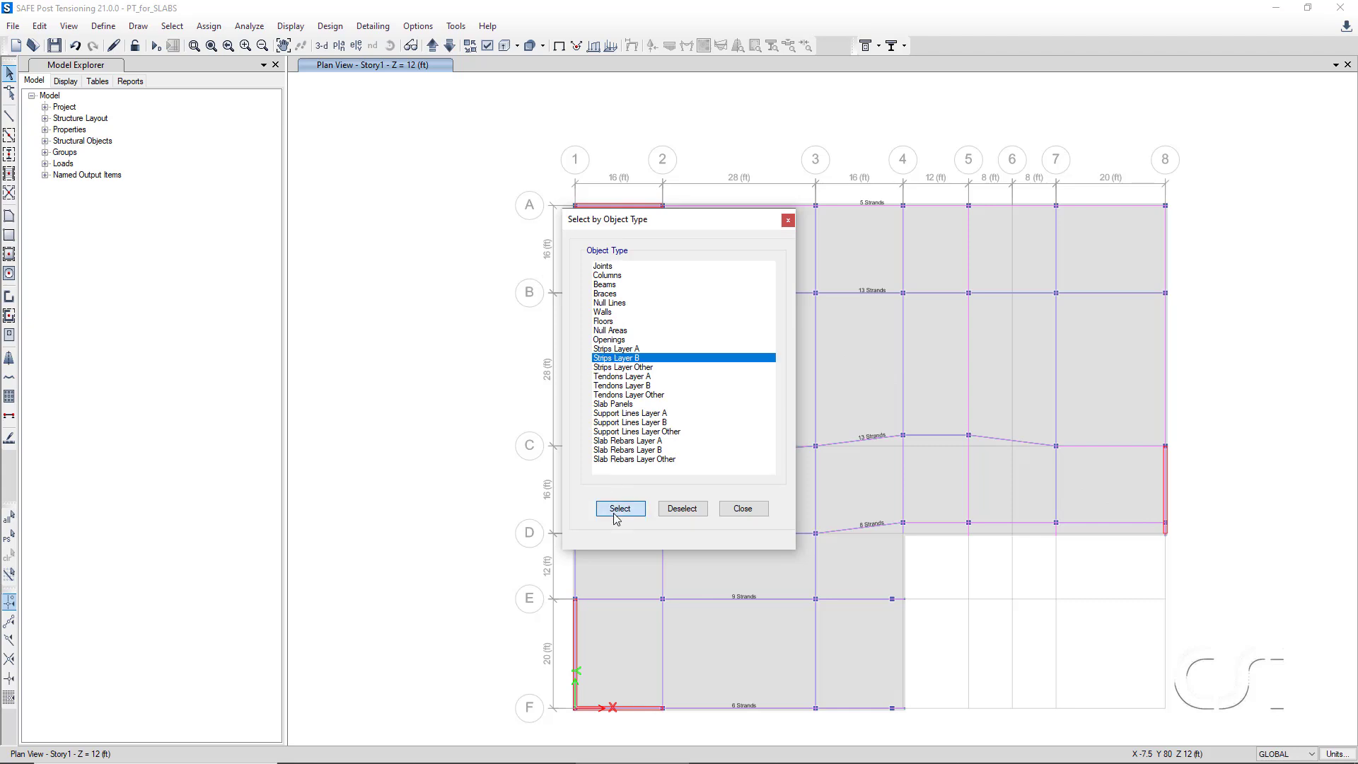
pyautogui.click(743, 509)
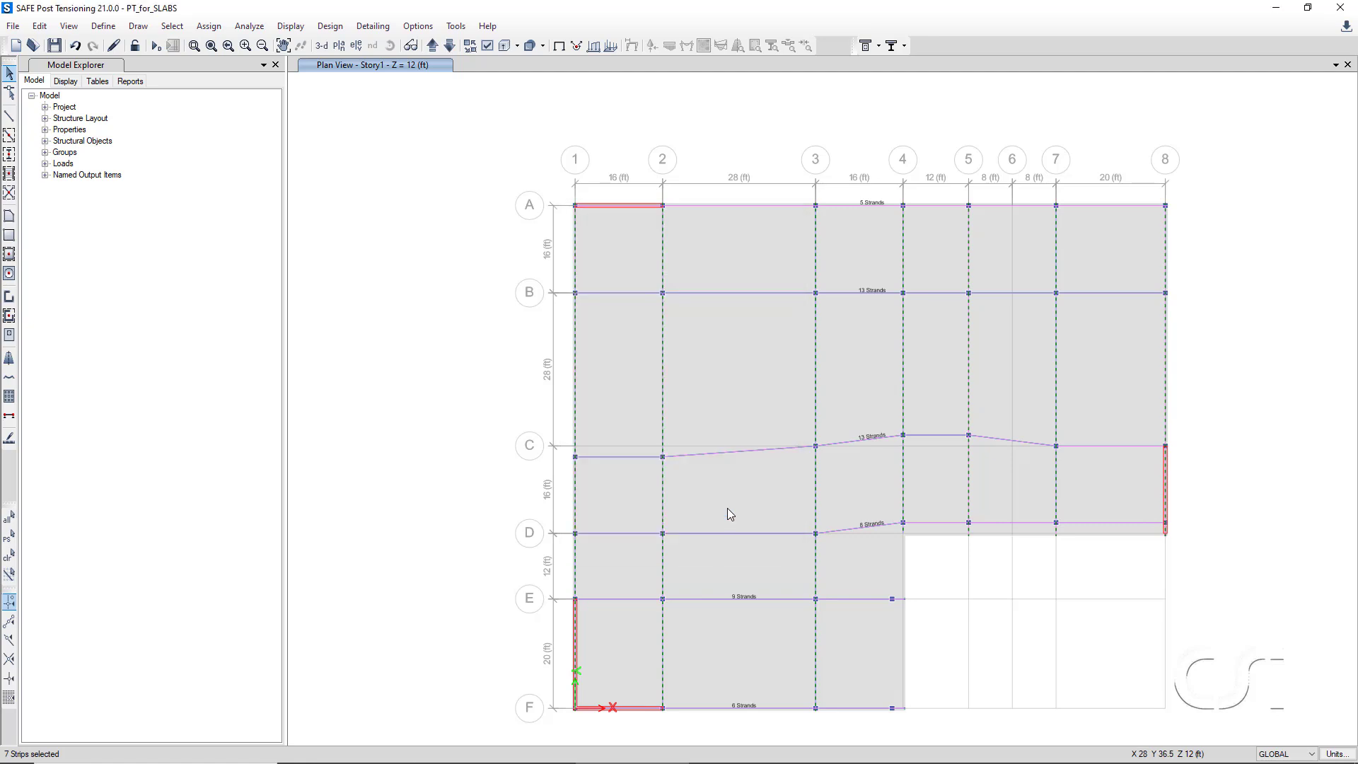
# Add distributed tendons at 38 in spacing with a Reverse Parabola profile along the selected strips.
pyautogui.click(42, 27)
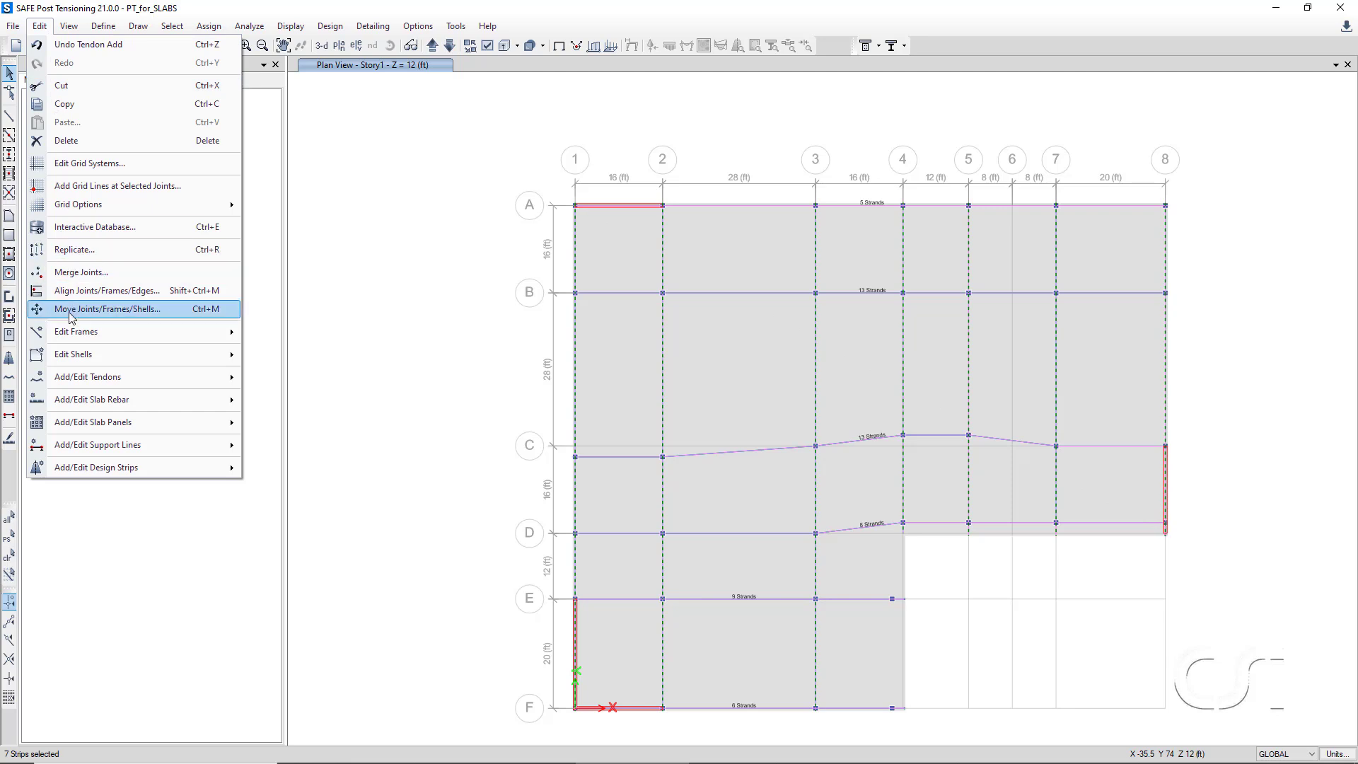
pyautogui.moveTo(121, 377)
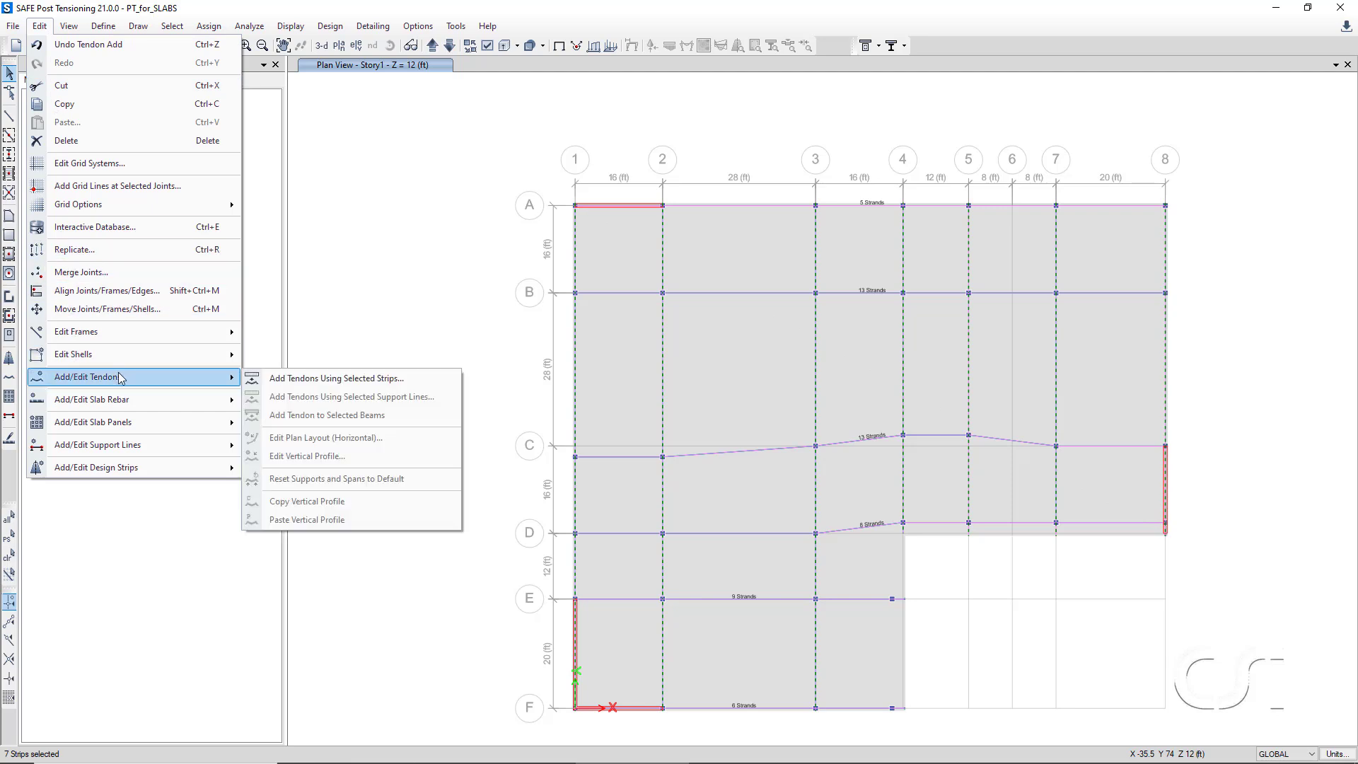
pyautogui.click(315, 380)
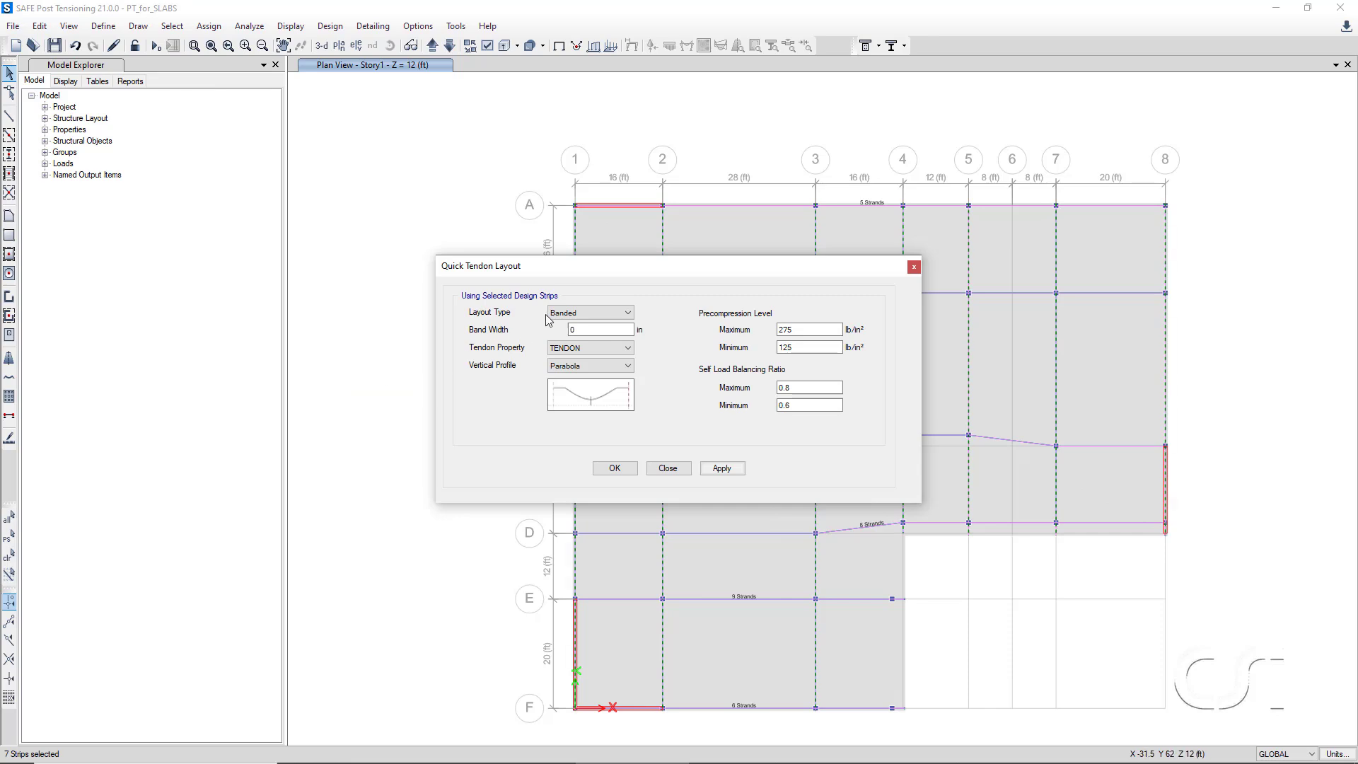
pyautogui.click(592, 313)
pyautogui.click(582, 327)
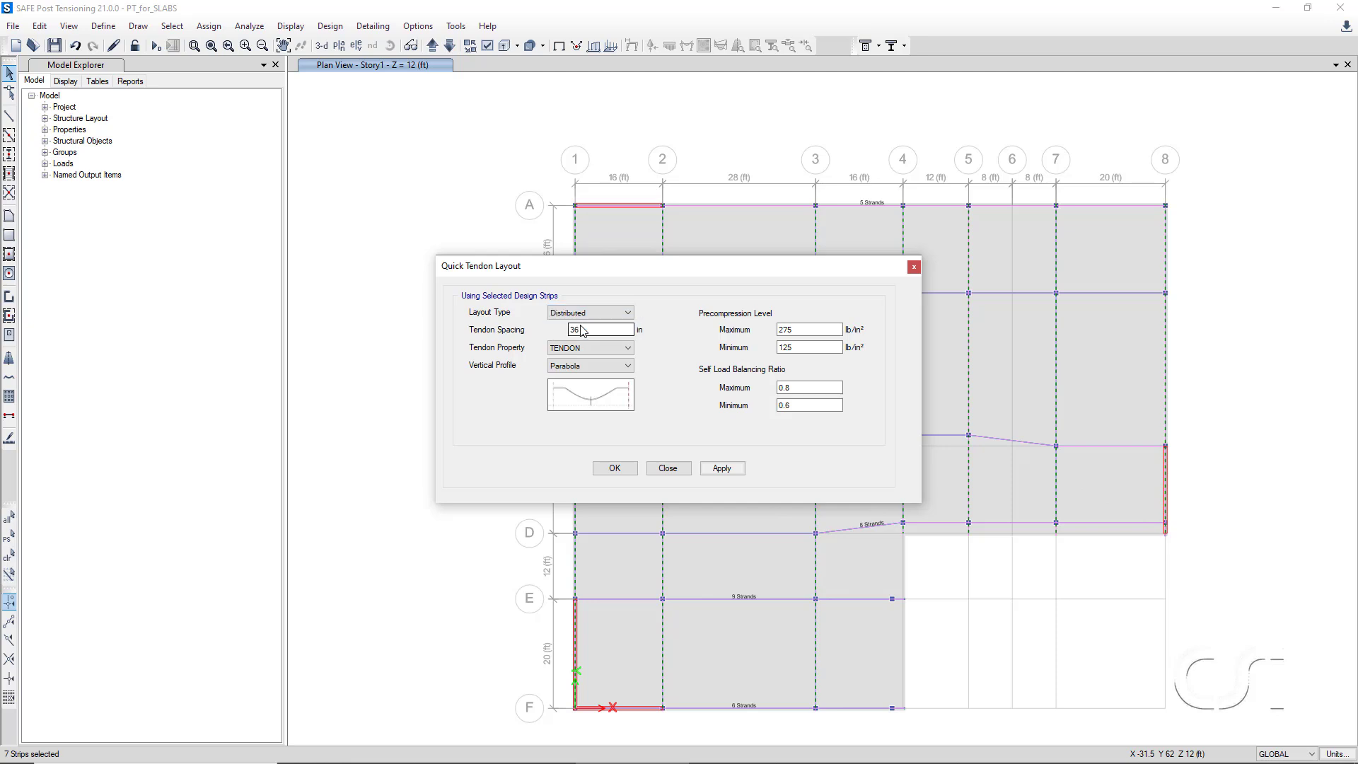
pyautogui.doubleClick(581, 330)
pyautogui.write('38')
pyautogui.click(583, 366)
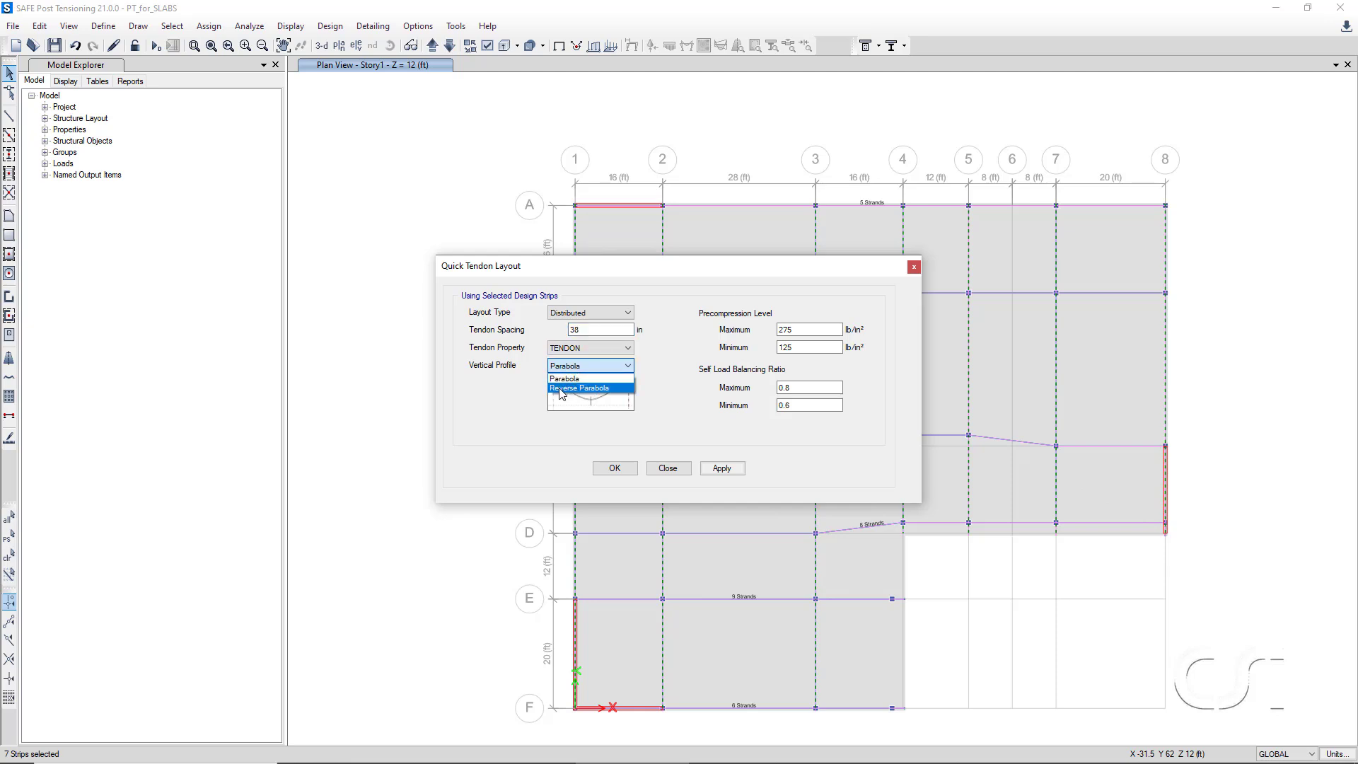
pyautogui.click(587, 388)
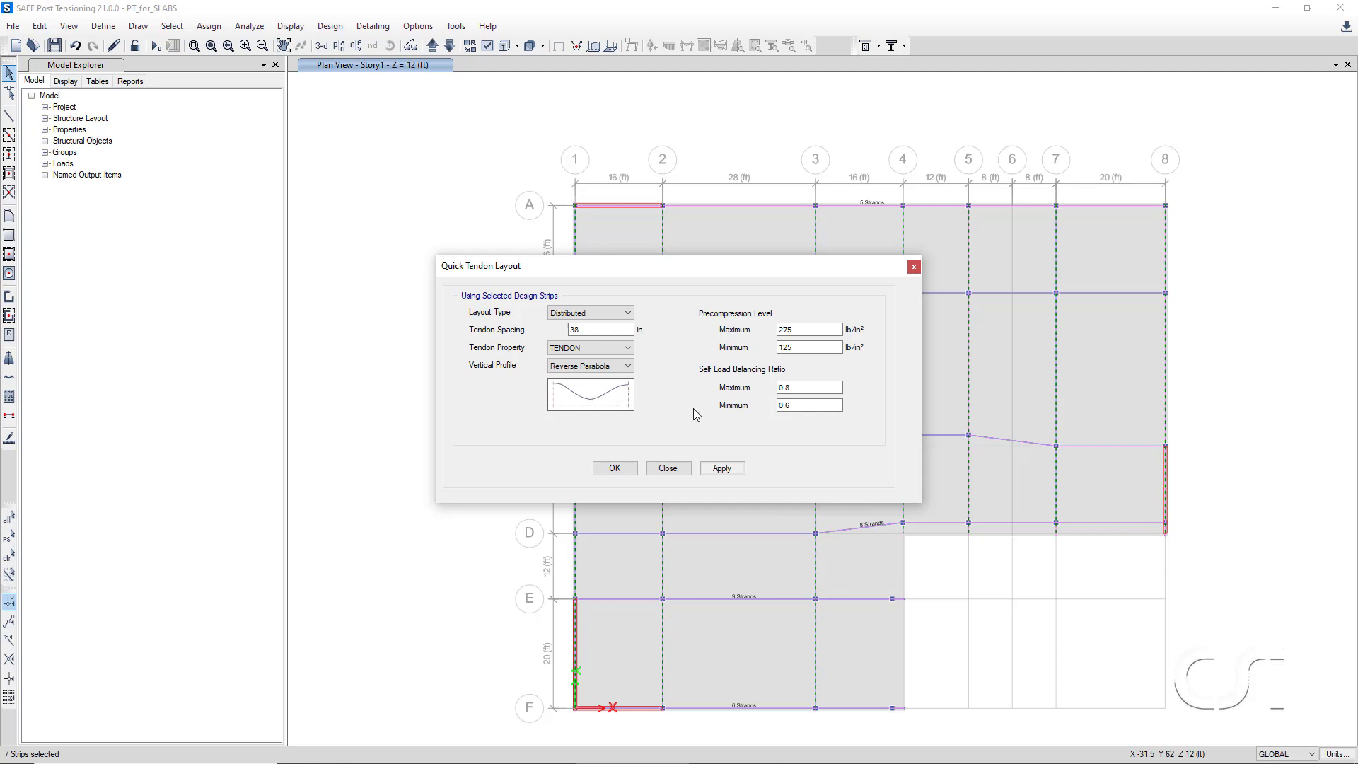
pyautogui.click(617, 472)
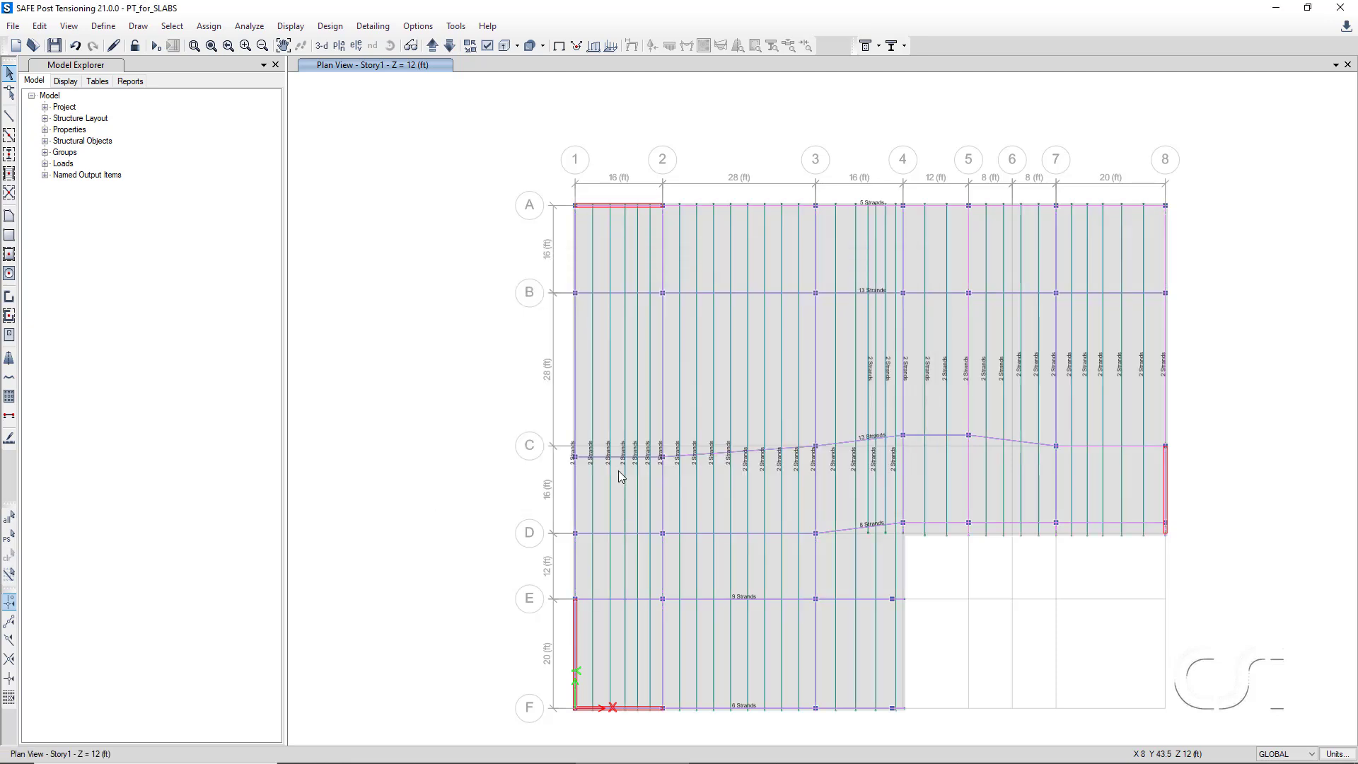
# Delete the two overlapping Y-direction tendons beside grid 4 between A and D.
pyautogui.click(868, 503)
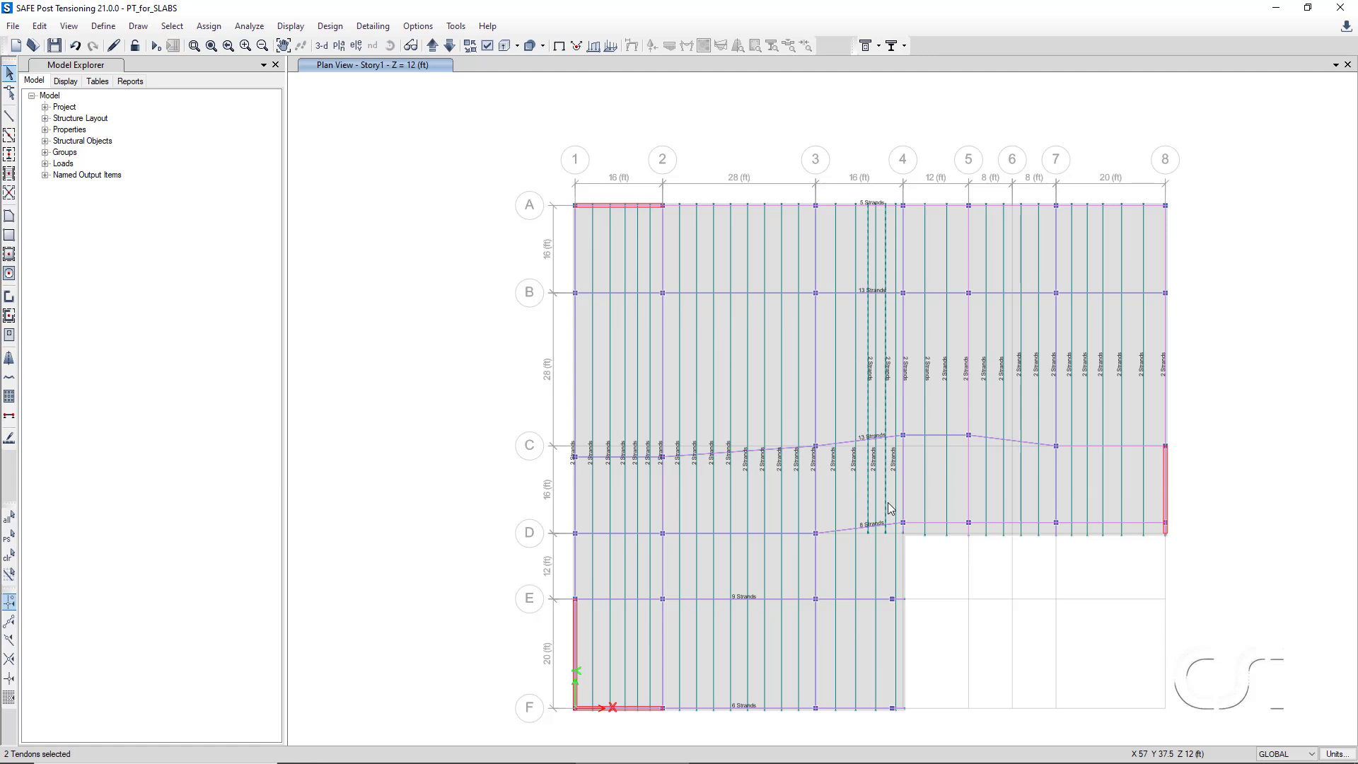
pyautogui.click(35, 27)
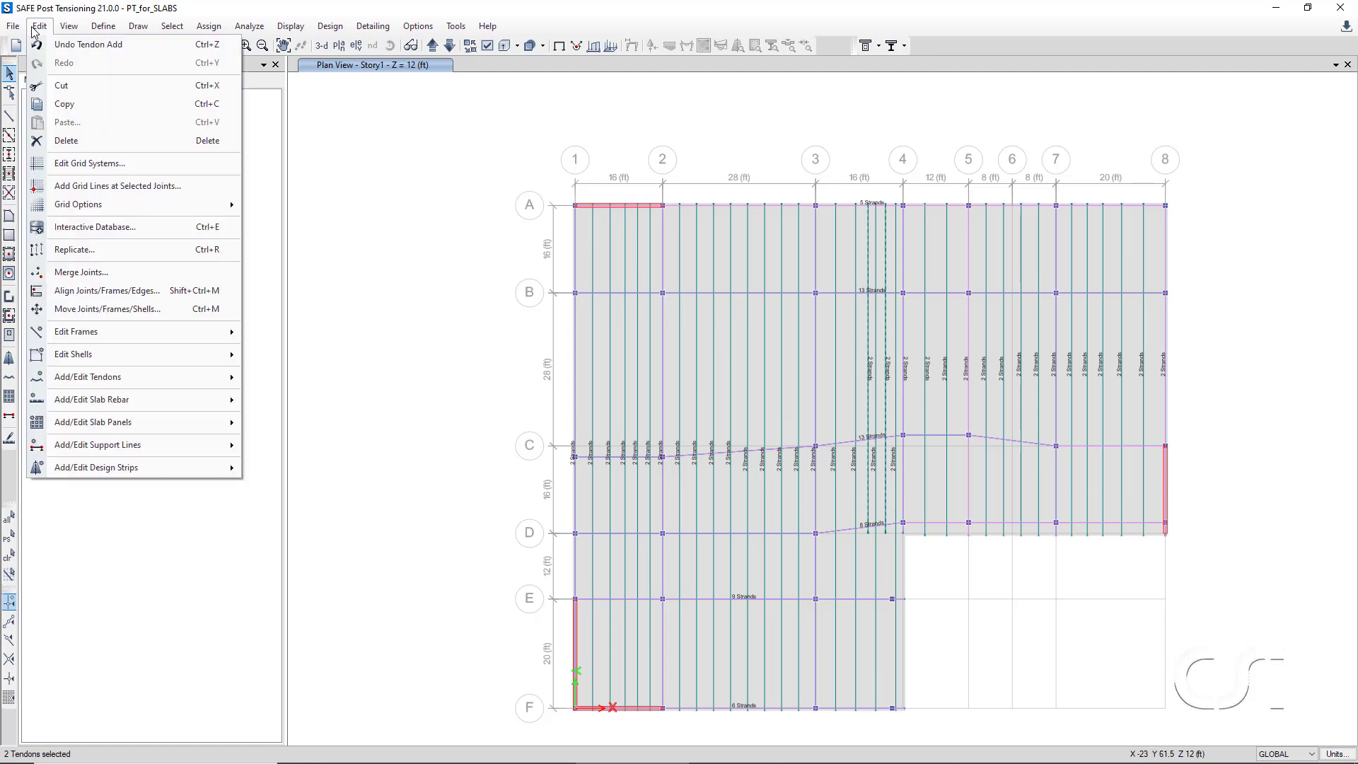
pyautogui.click(86, 140)
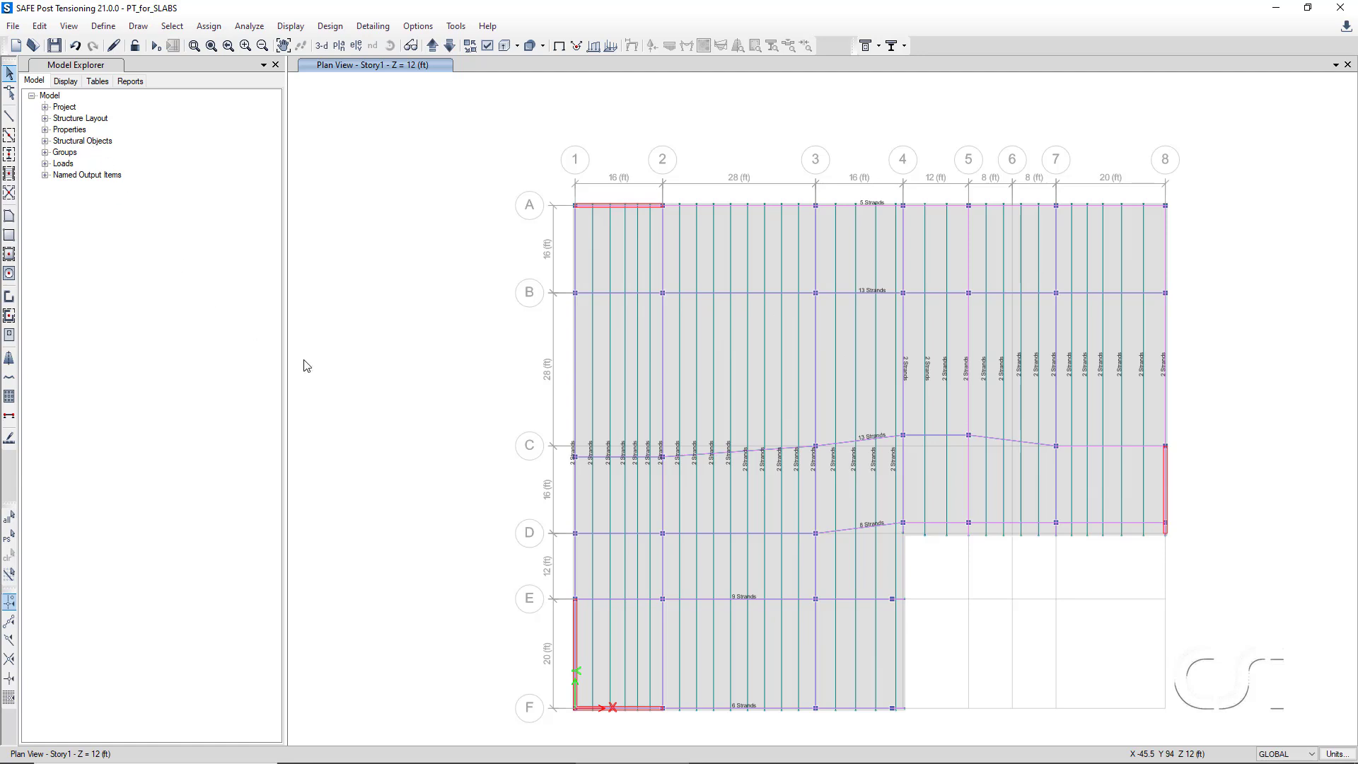
# Open the vertical profile of tendon 2 at grid E from the overlapping-object list.
pyautogui.keyDown('ctrl'); pyautogui.rightClick(685, 597); pyautogui.keyUp('ctrl')
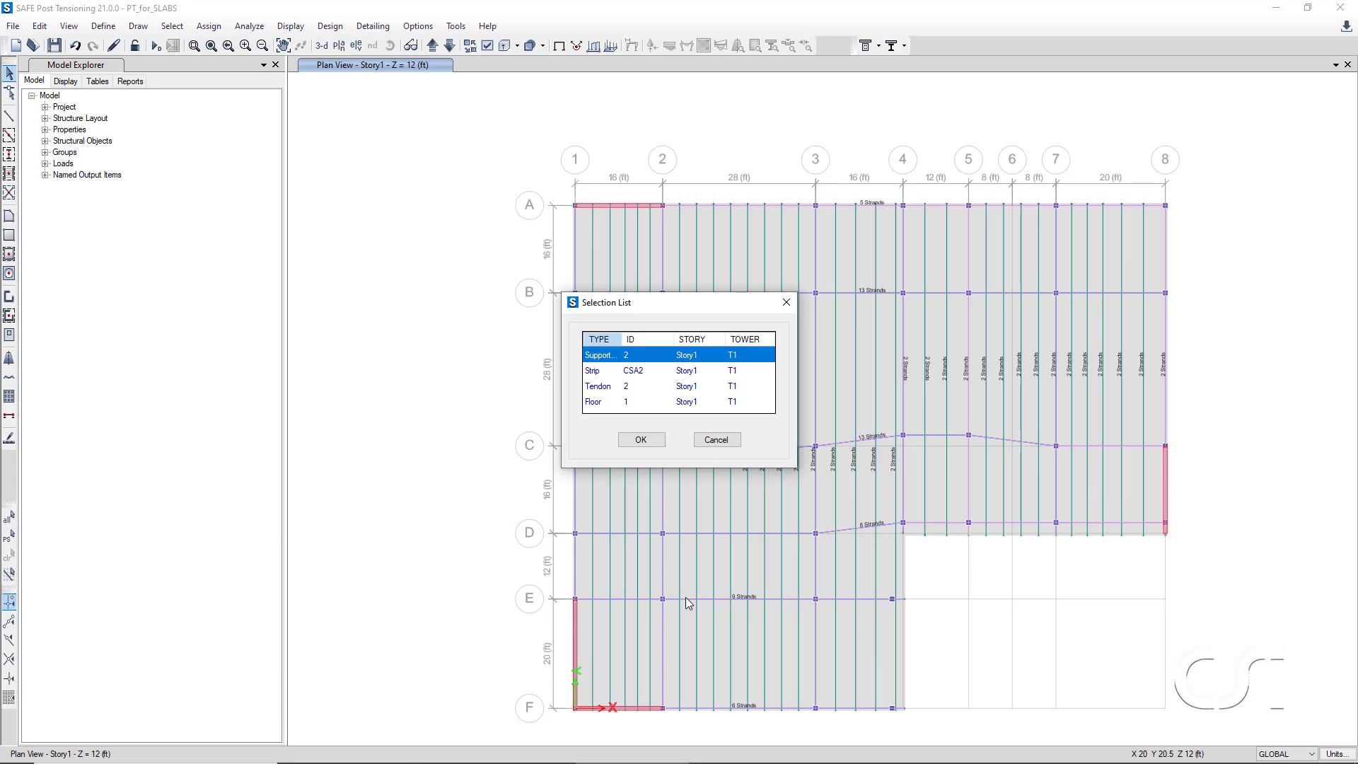
pyautogui.click(609, 391)
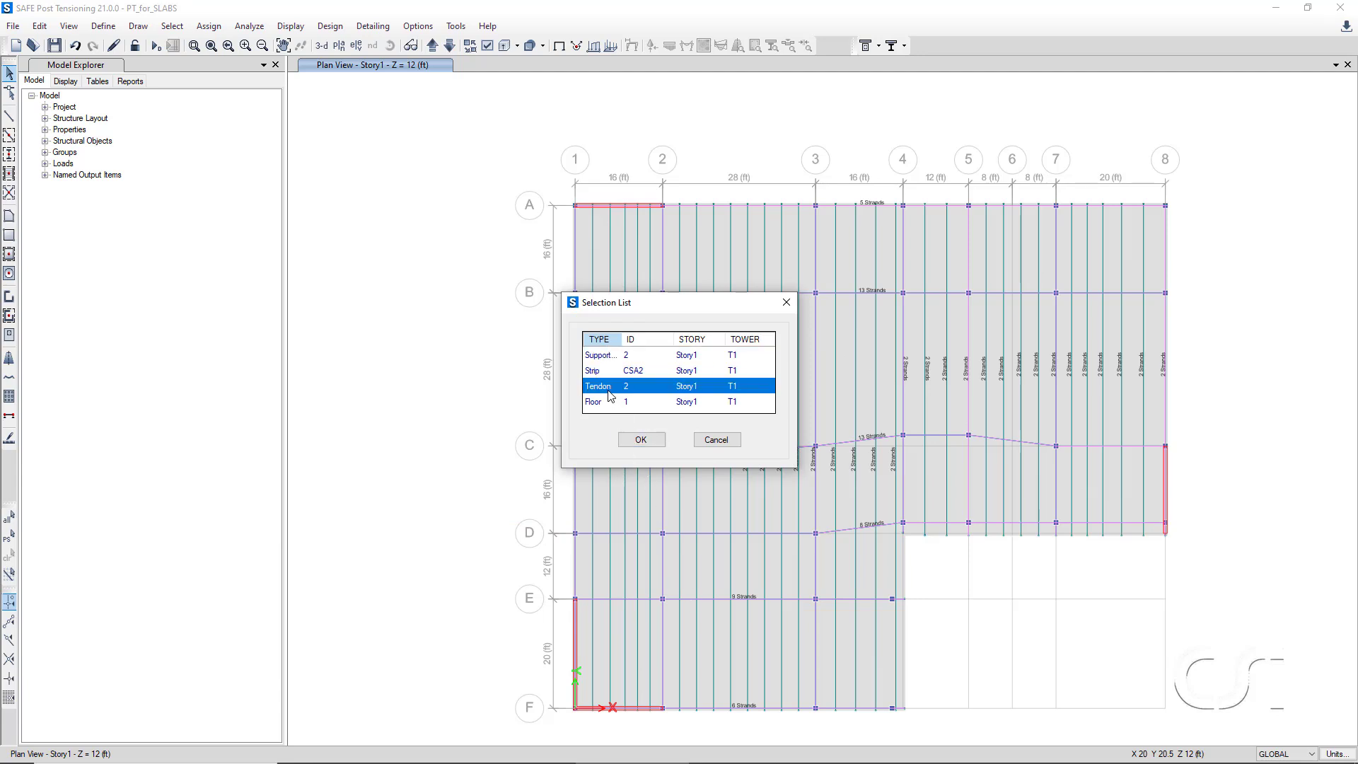
pyautogui.click(641, 440)
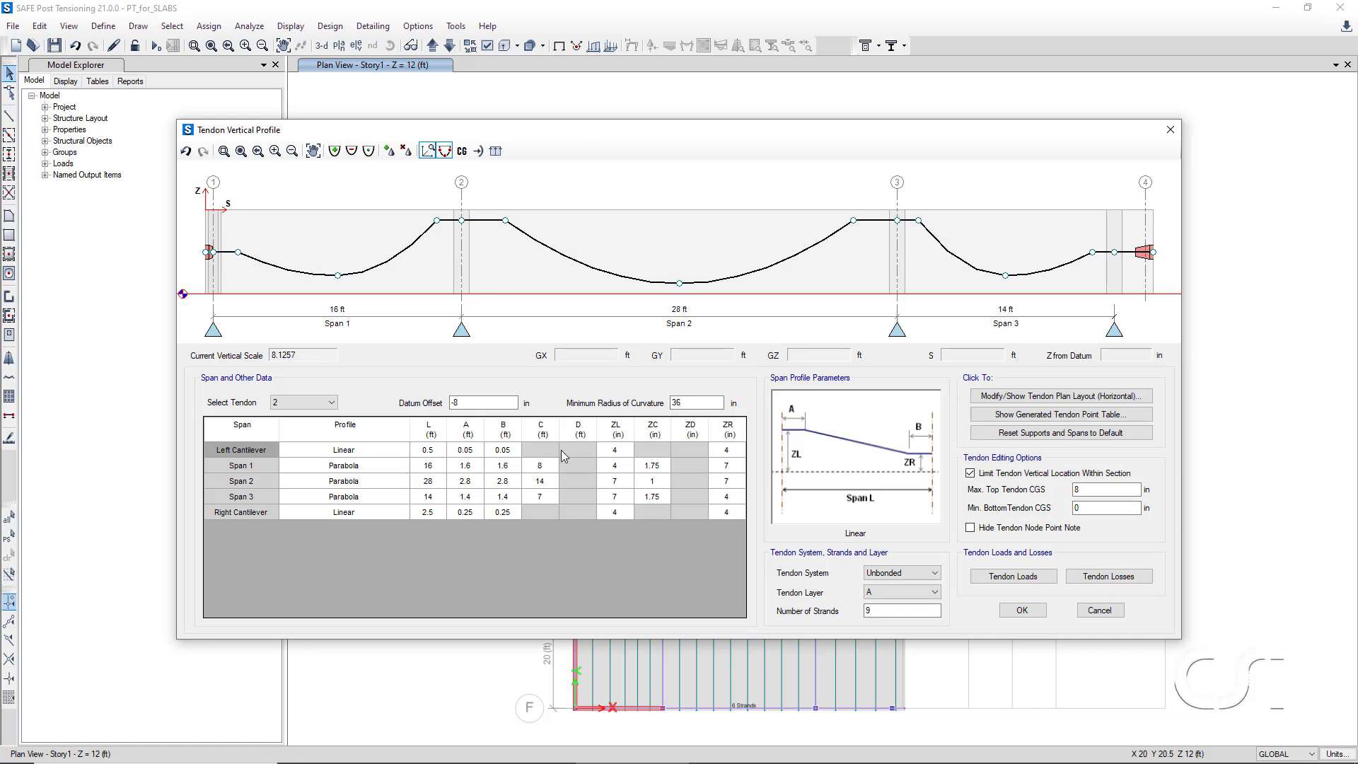
# Drag Span 2's A point to change it from 2.8 to 2.2167 ft.
pyautogui.click(374, 485)
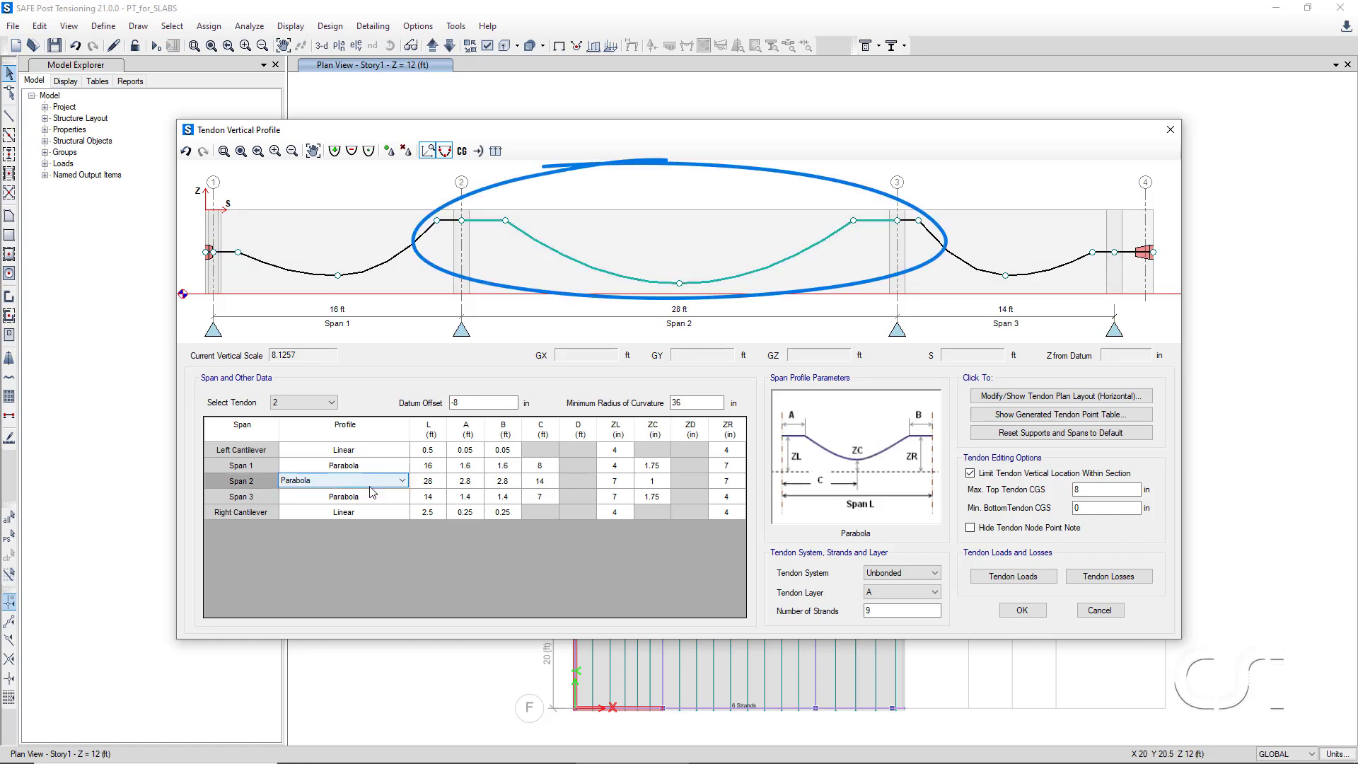
pyautogui.click(368, 495)
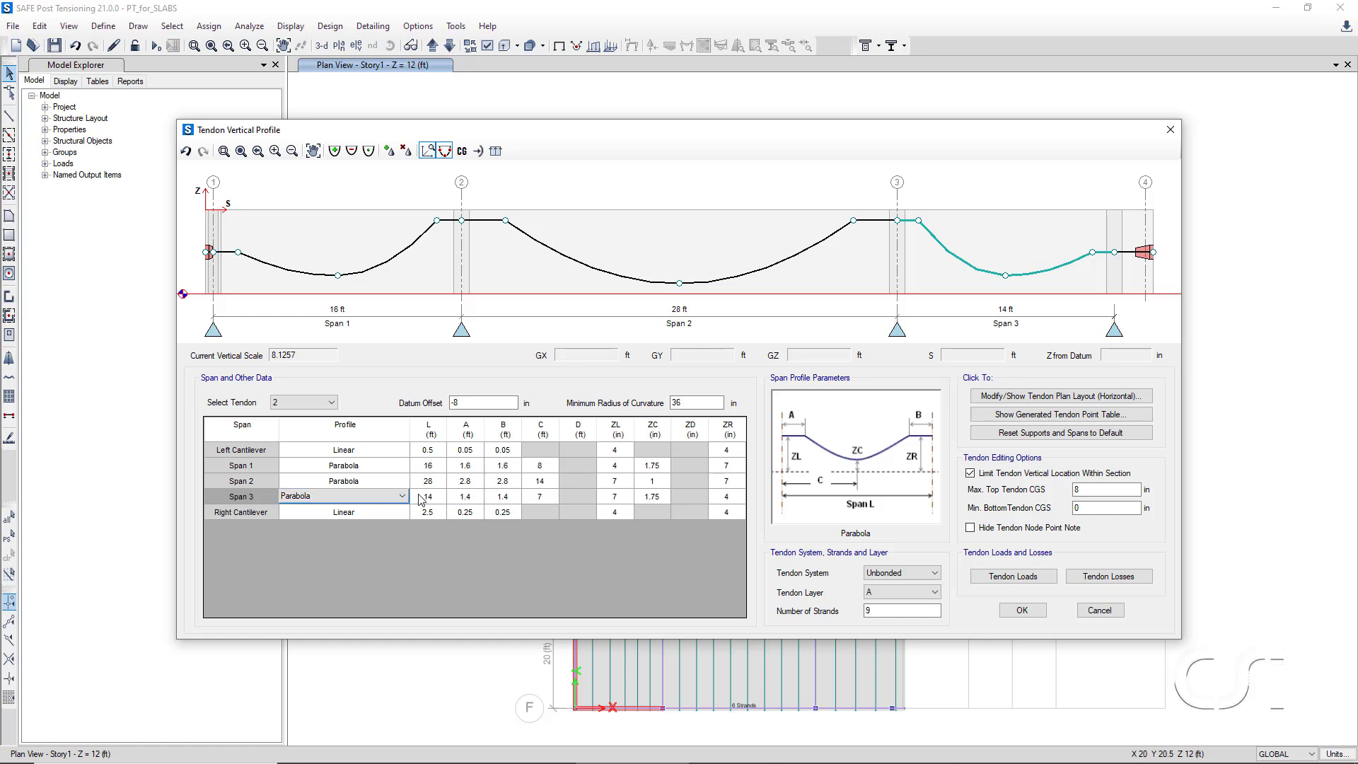
pyautogui.moveTo(507, 227)
pyautogui.moveTo(505, 221); pyautogui.dragTo(495, 221)
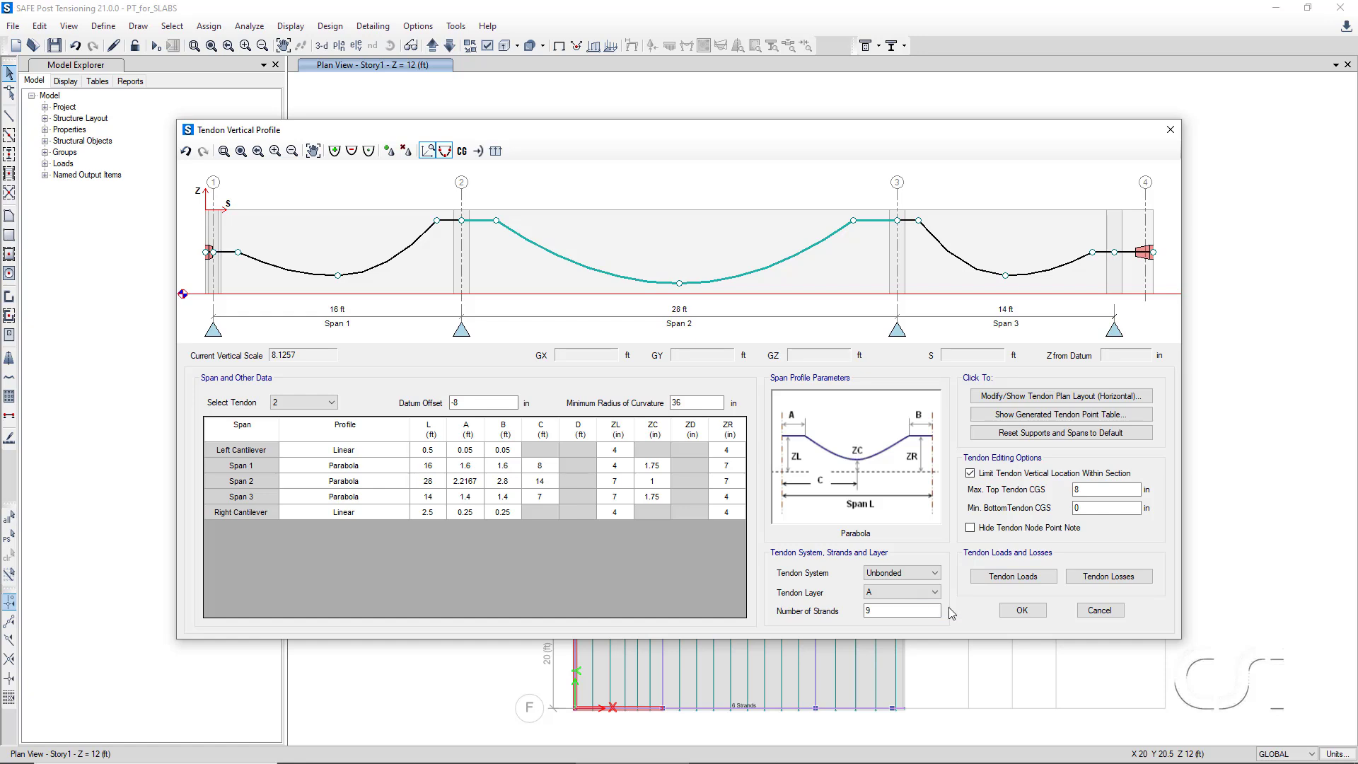
# Review tendon 2's jacking load and fixed losses (27000, 13500 lb/in²) unchanged, then close its profile.
pyautogui.click(1013, 577)
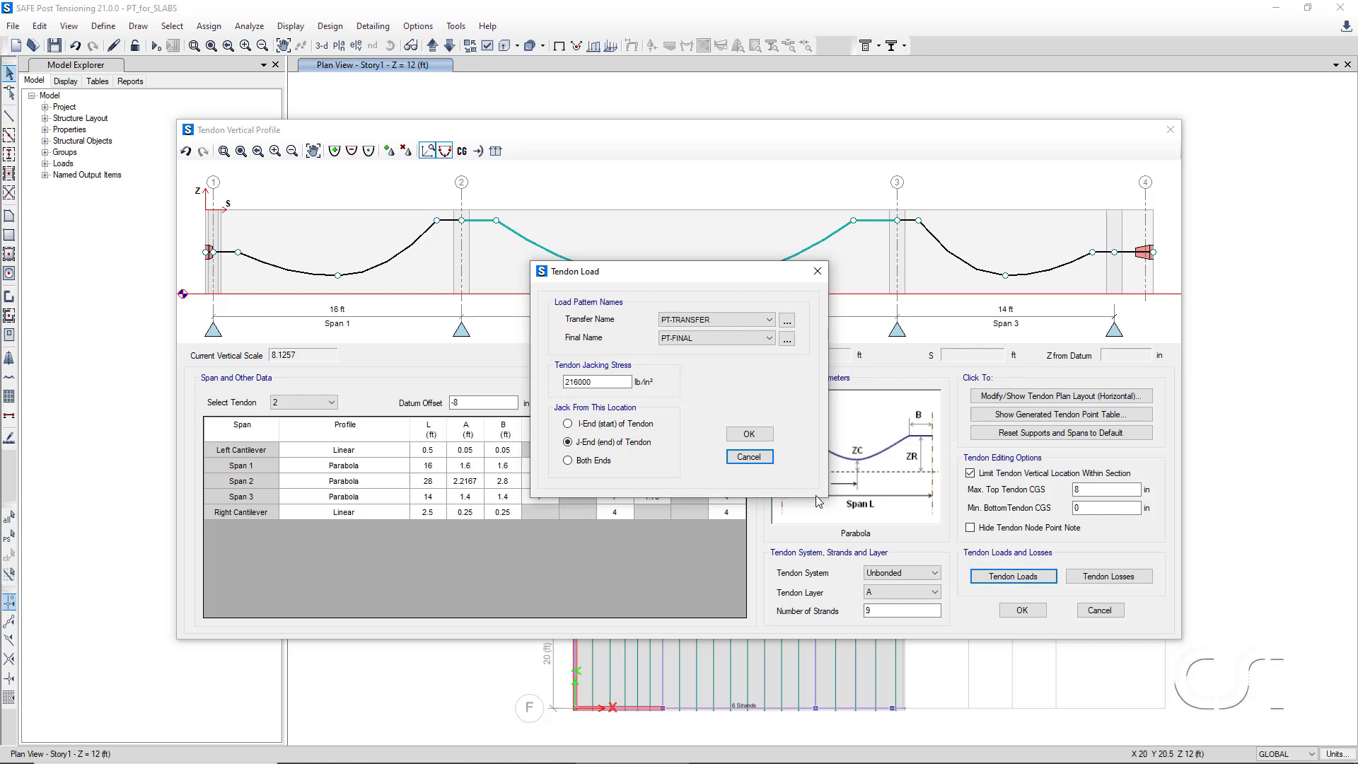
pyautogui.click(766, 461)
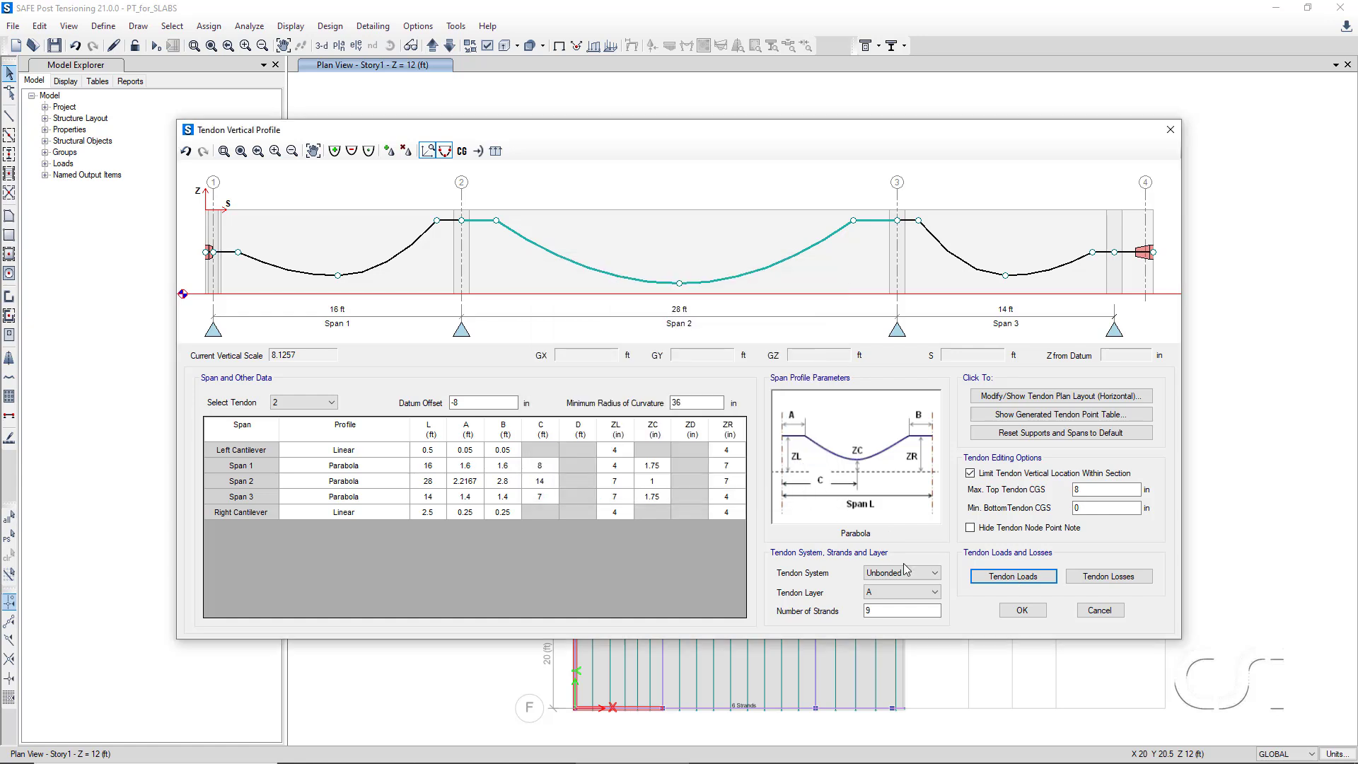
pyautogui.click(1109, 577)
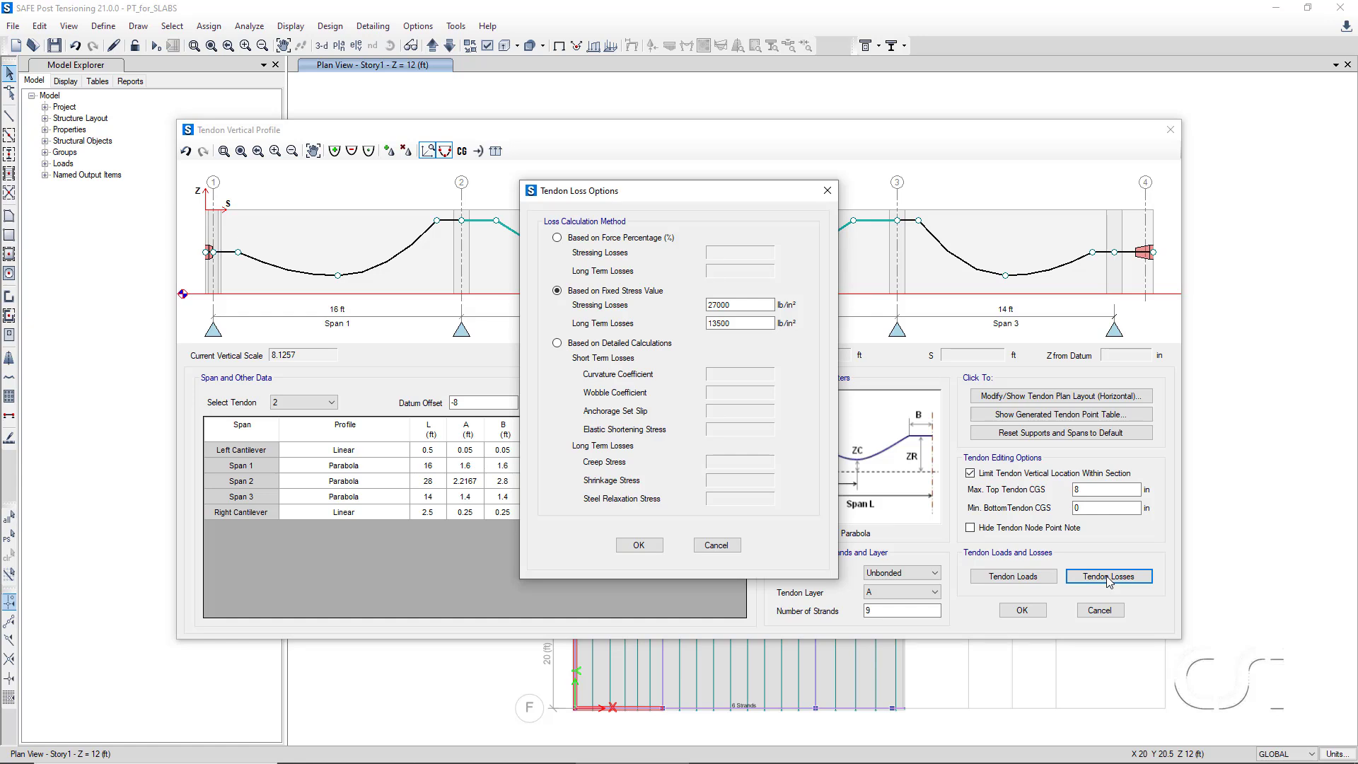
pyautogui.click(735, 545)
pyautogui.click(1101, 612)
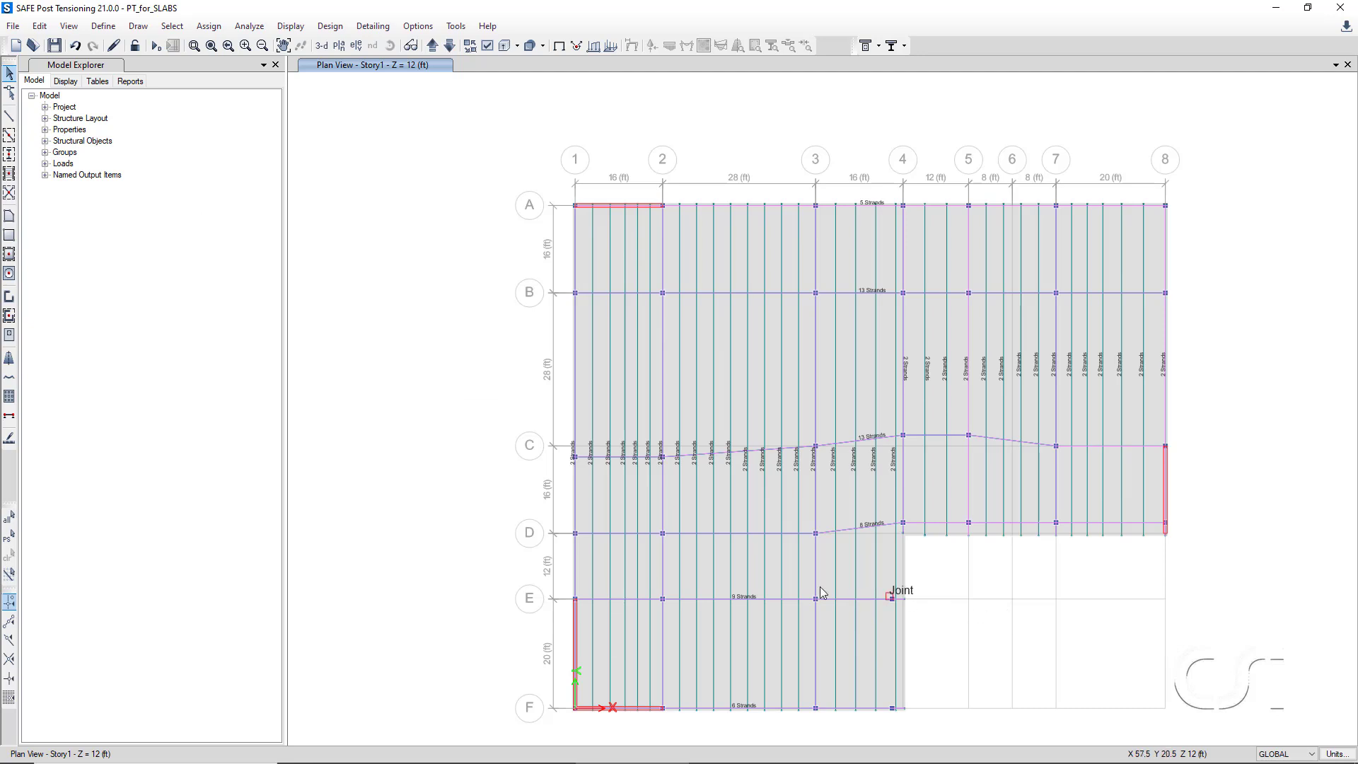
pyautogui.keyDown('ctrl'); pyautogui.click(696, 571); pyautogui.keyUp('ctrl')
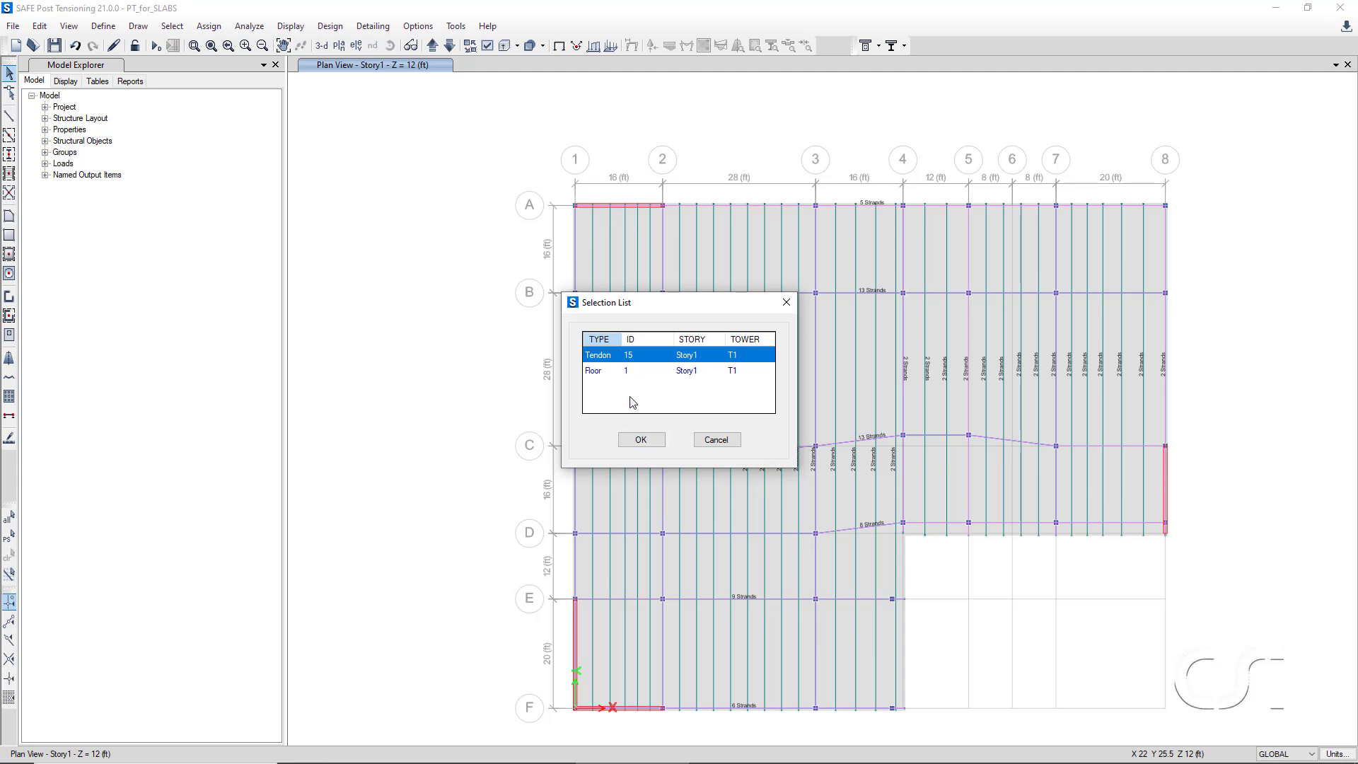
pyautogui.click(634, 441)
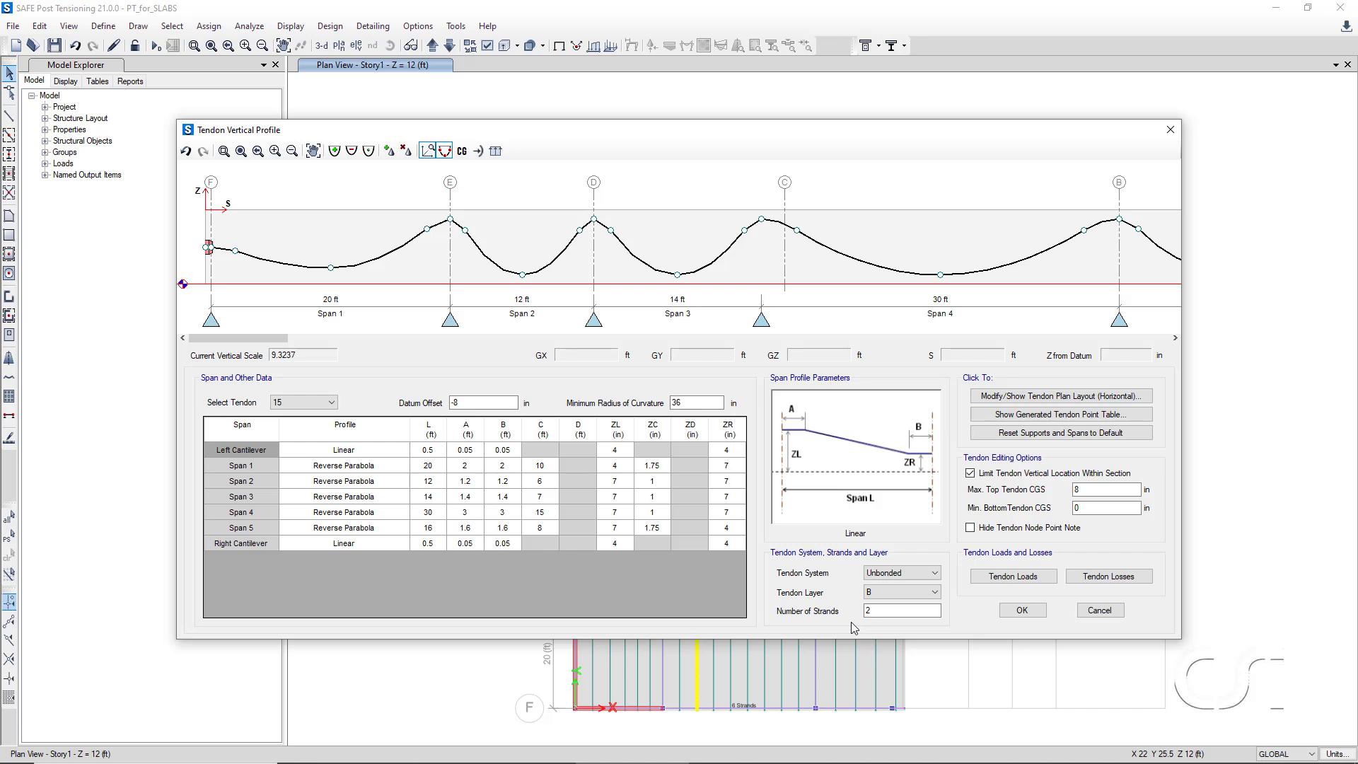
pyautogui.click(1098, 611)
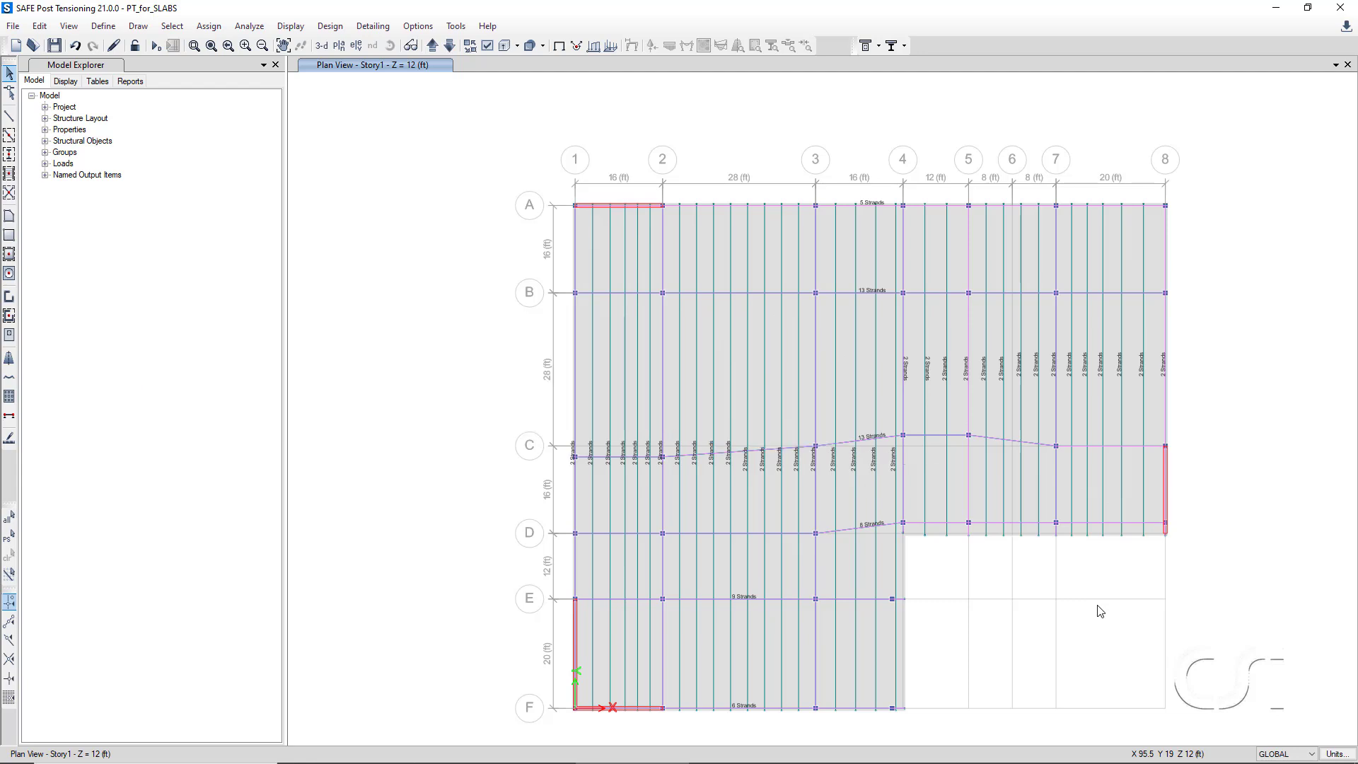
# Turn off tendon display on the Story1 plan and select the slab shell.
pyautogui.click(487, 46)
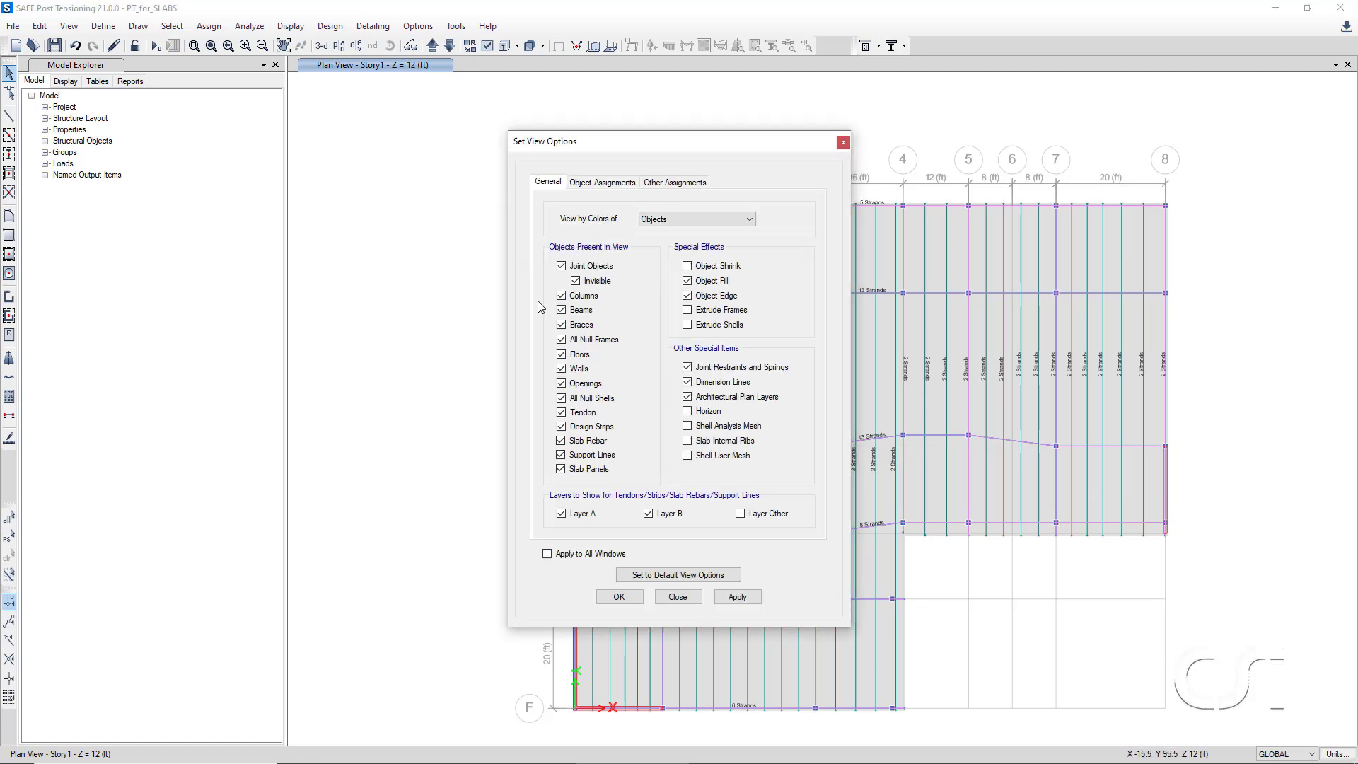
pyautogui.click(562, 412)
pyautogui.click(617, 598)
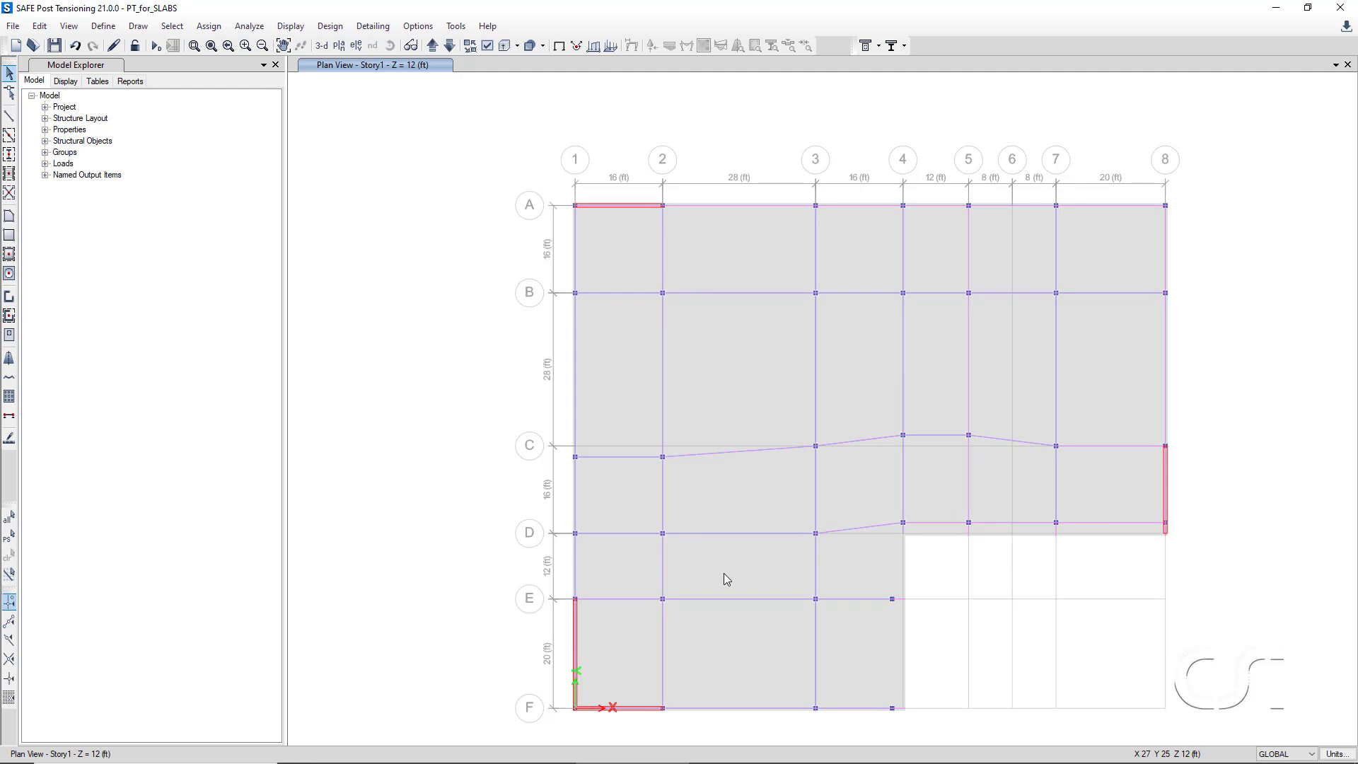
pyautogui.click(724, 573)
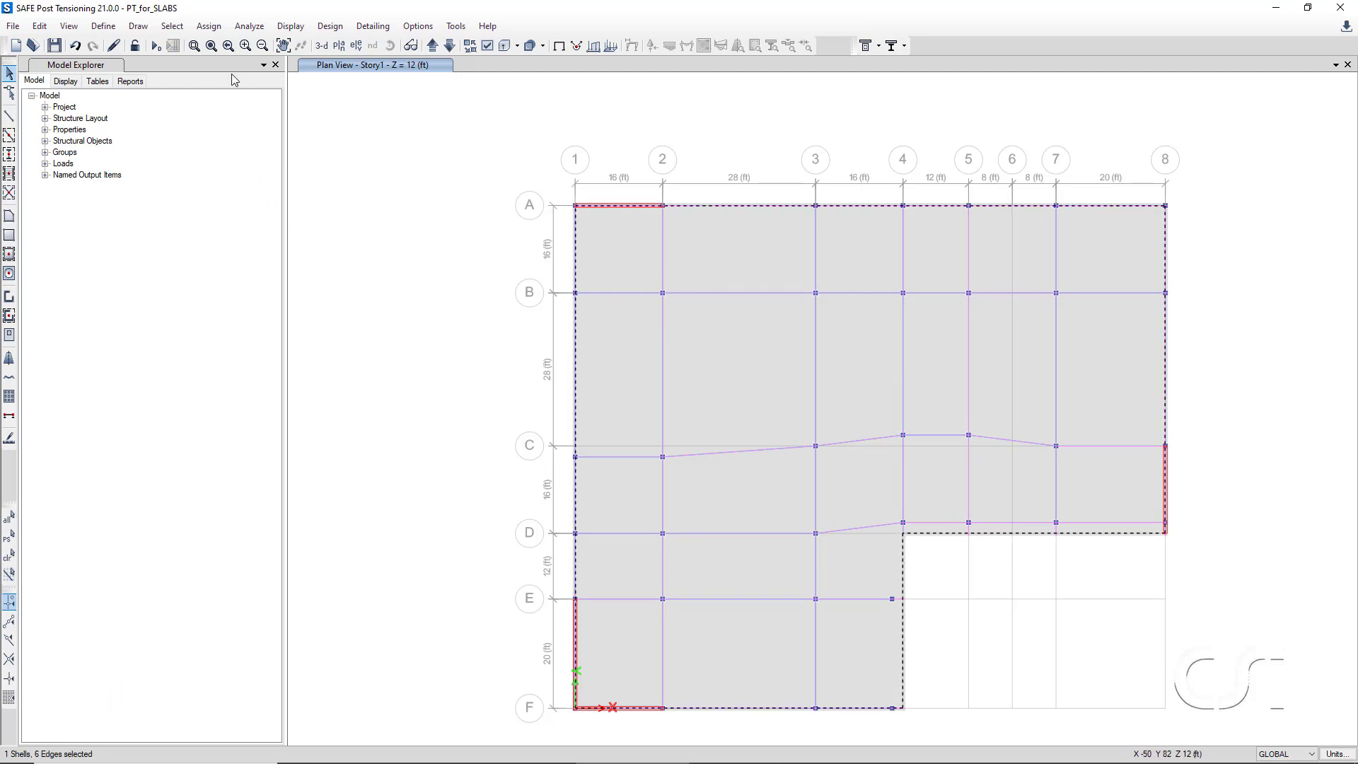
# Assign a uniform gravity Dead load of 35 lb/ft² to the slab.
pyautogui.click(210, 26)
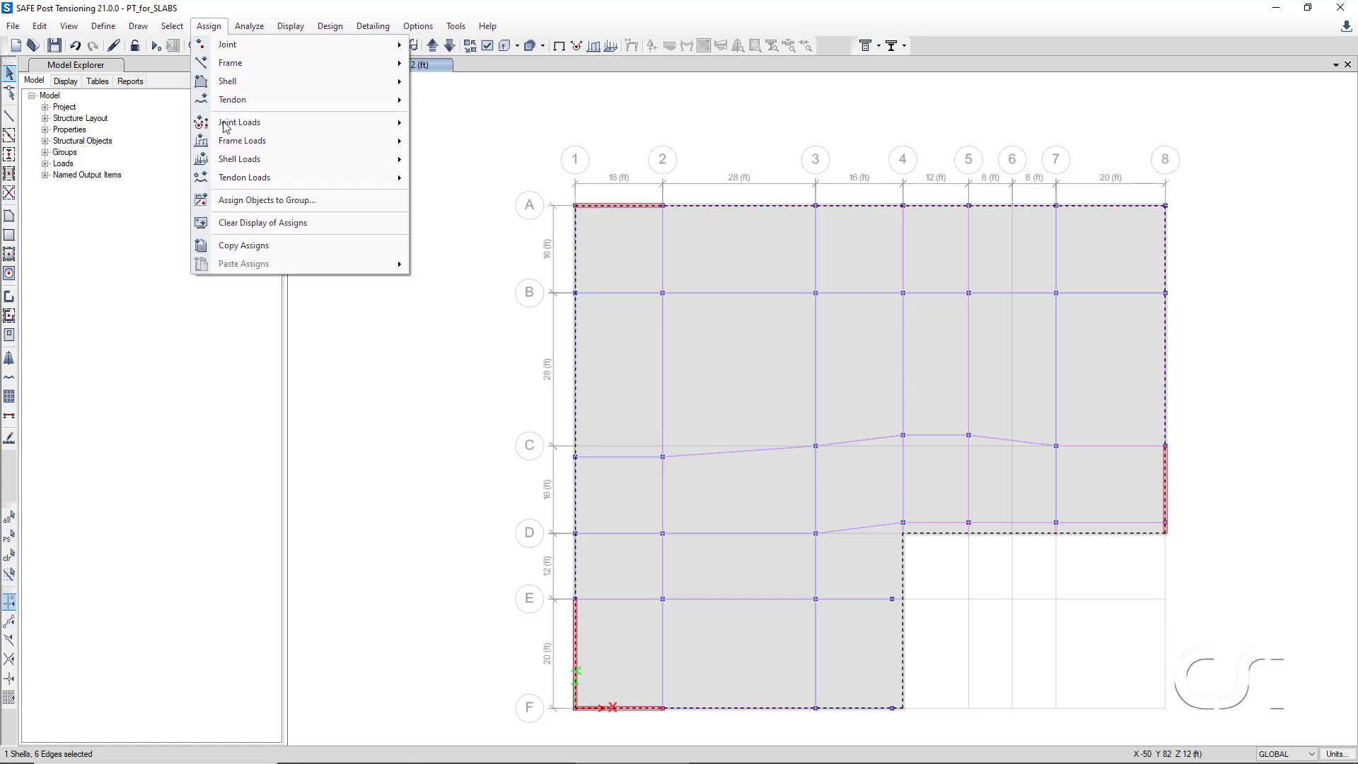
pyautogui.moveTo(226, 164)
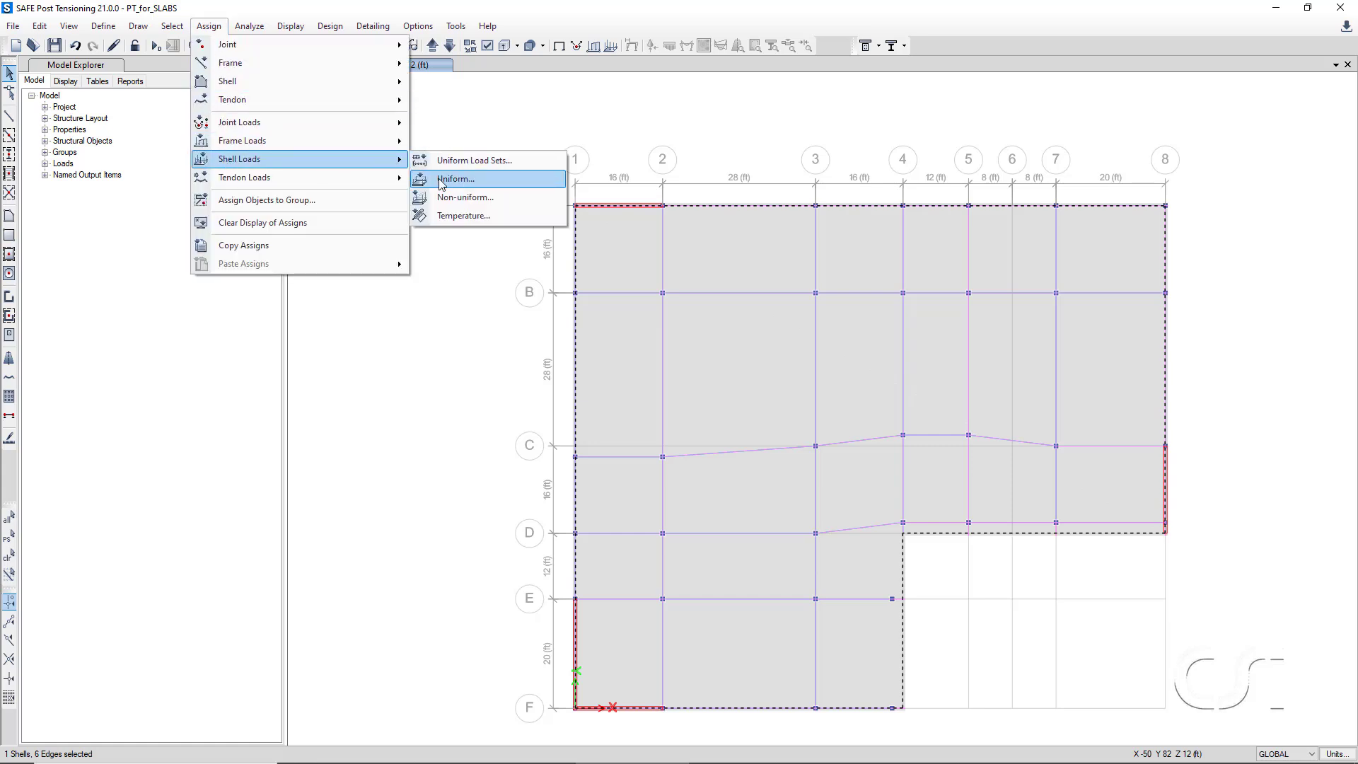
pyautogui.click(465, 181)
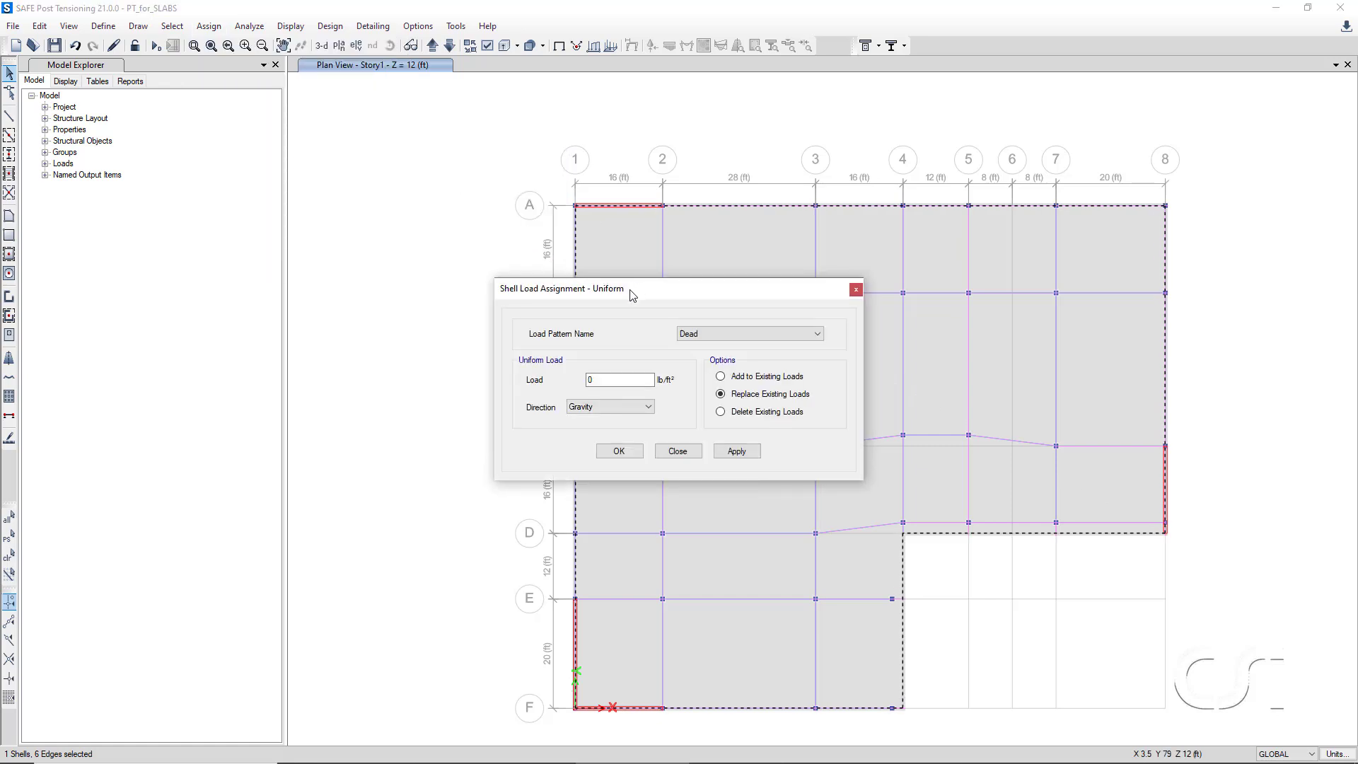
pyautogui.moveTo(629, 290); pyautogui.dragTo(229, 290)
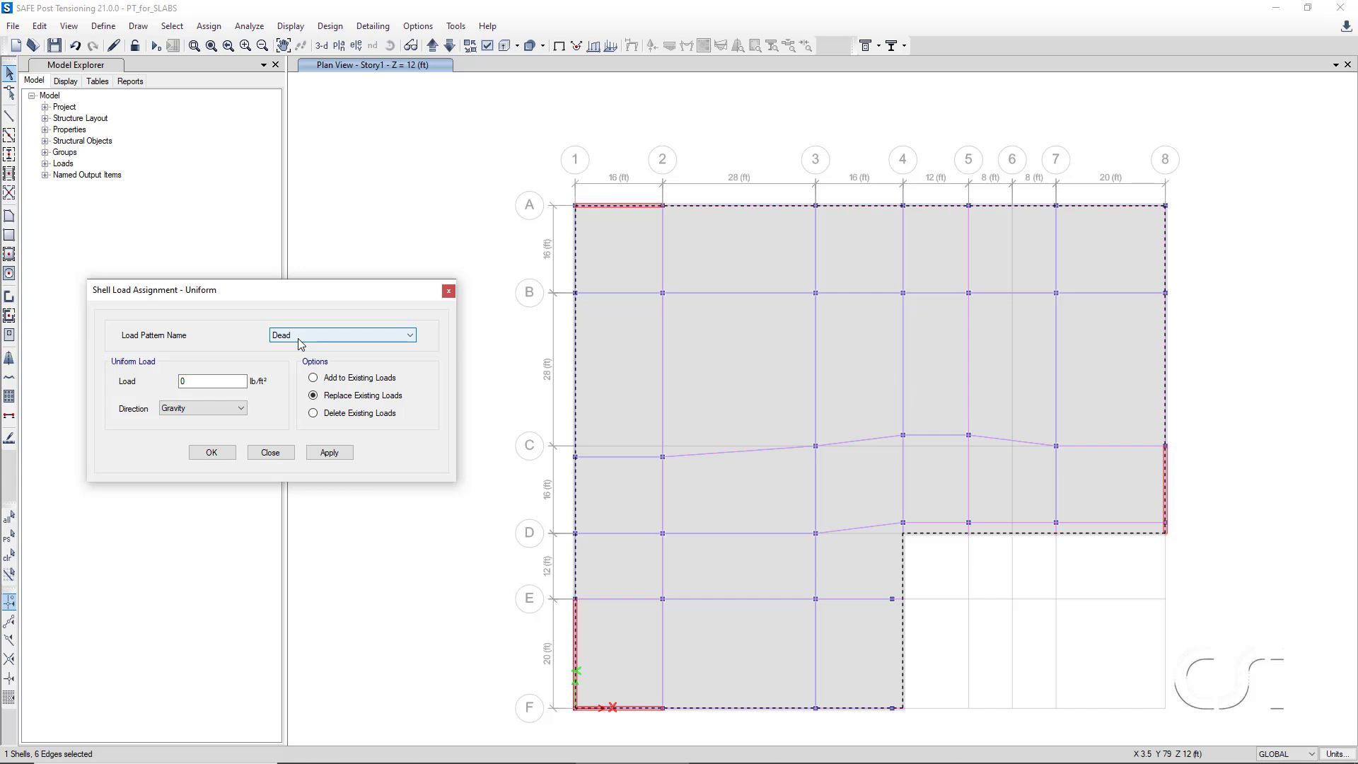
pyautogui.doubleClick(213, 381)
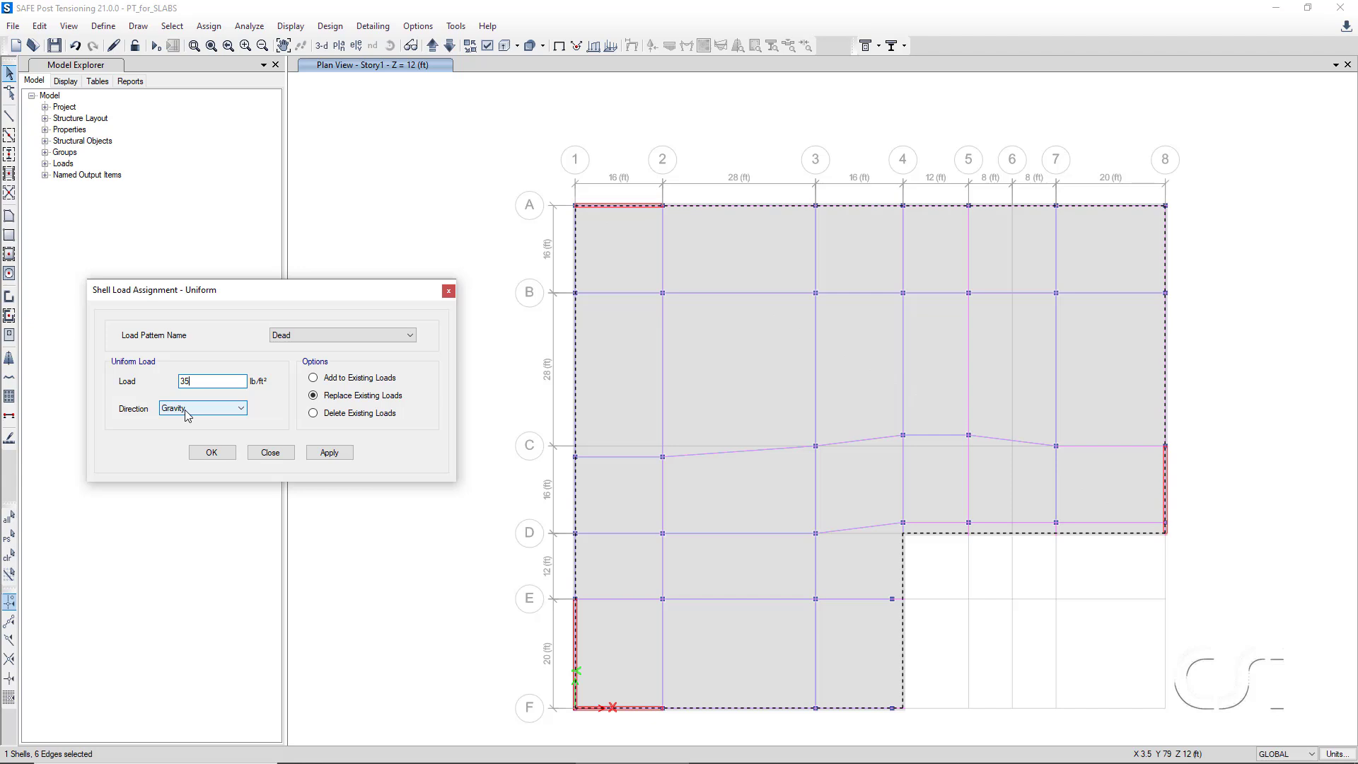
pyautogui.click(323, 455)
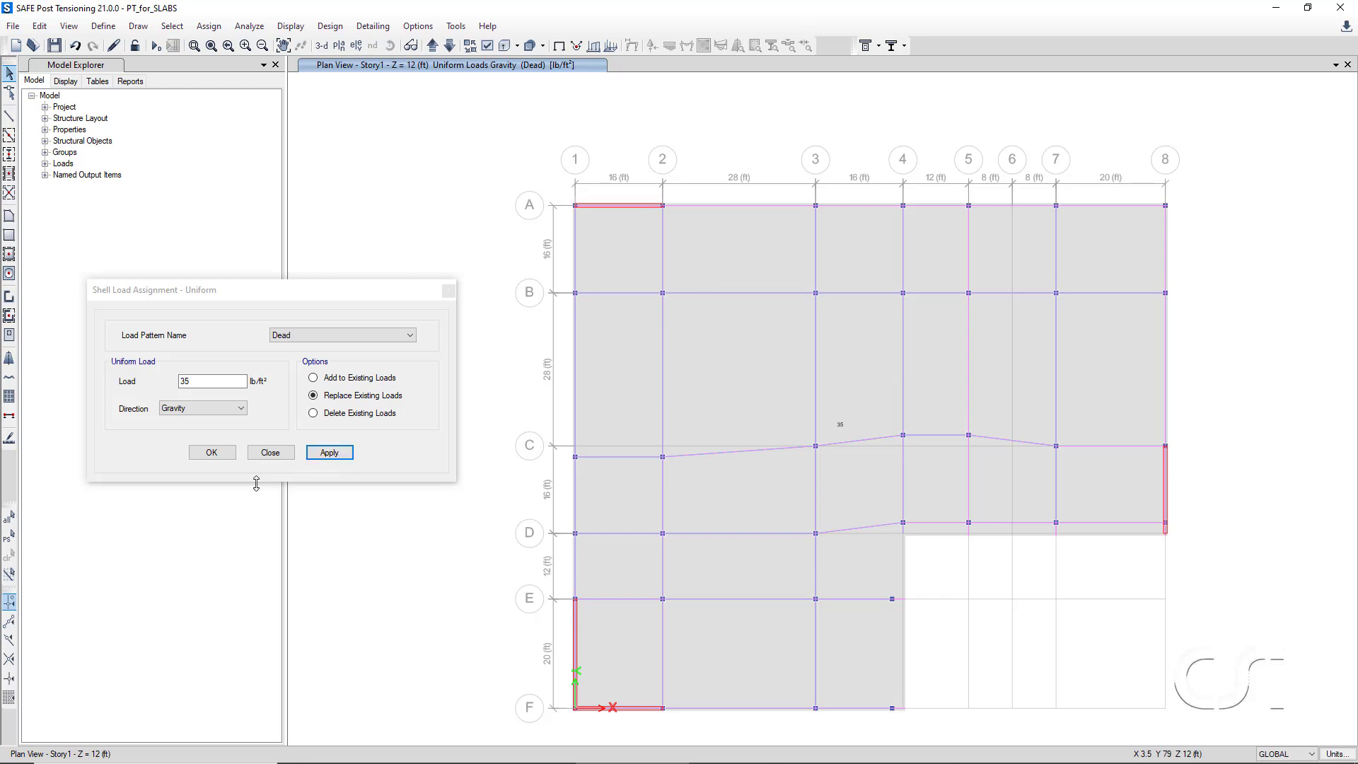
# Reselect the slab and assign a uniform Live load of 50 lb/ft².
pyautogui.click(10, 538)
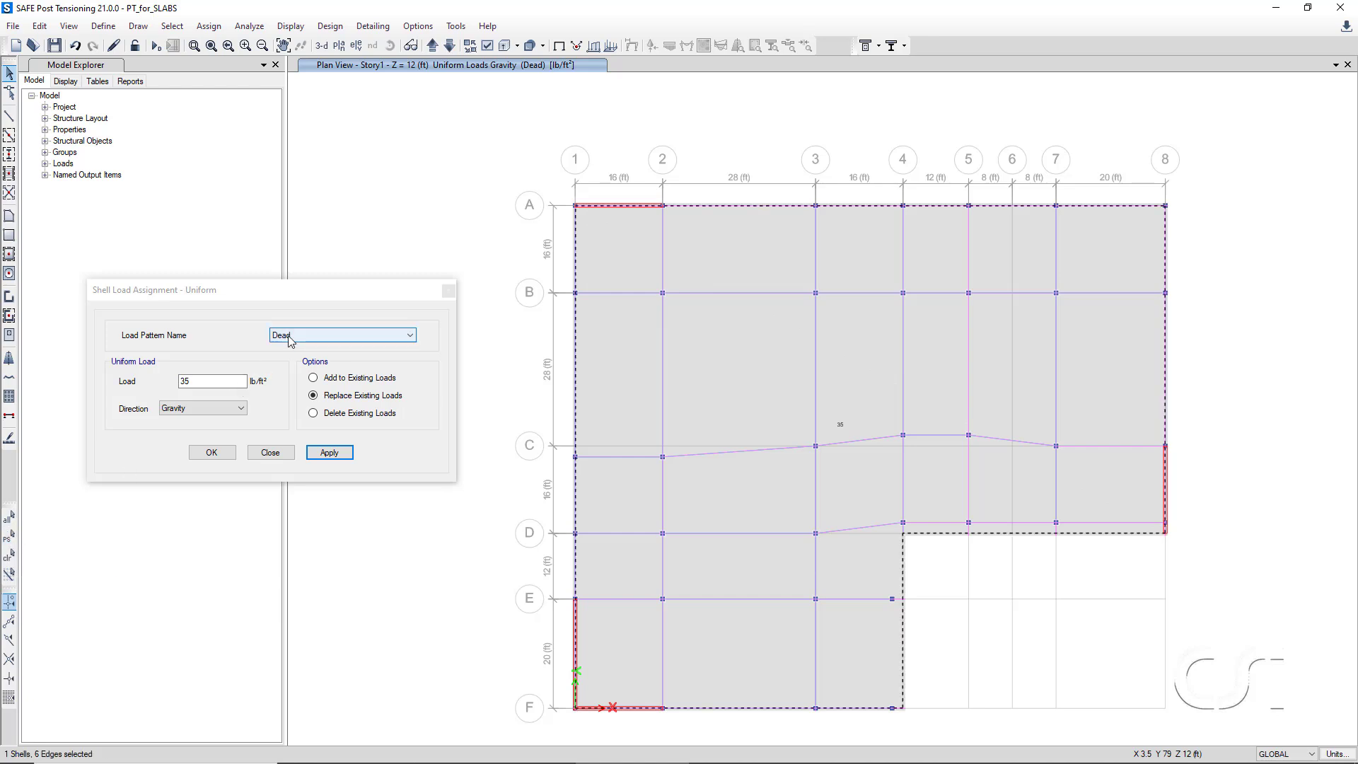
pyautogui.click(290, 338)
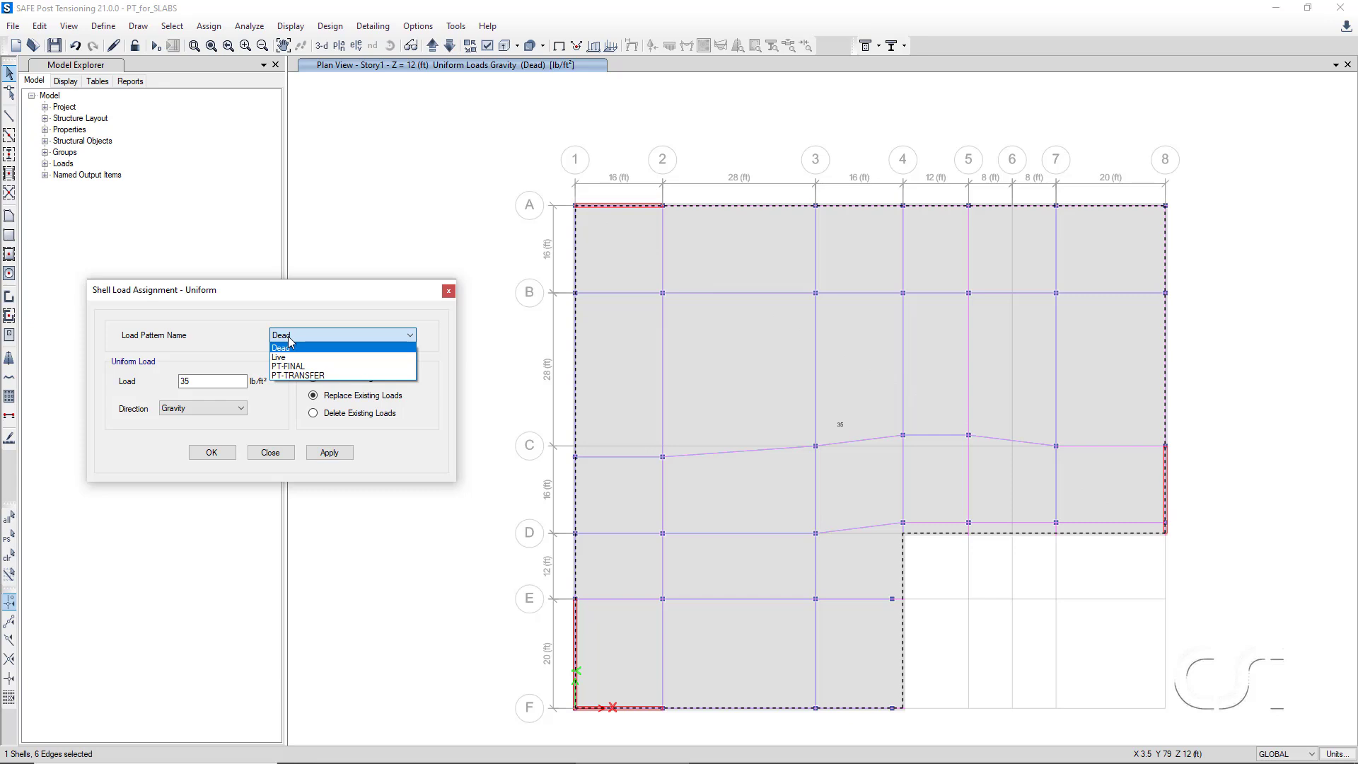
pyautogui.click(284, 358)
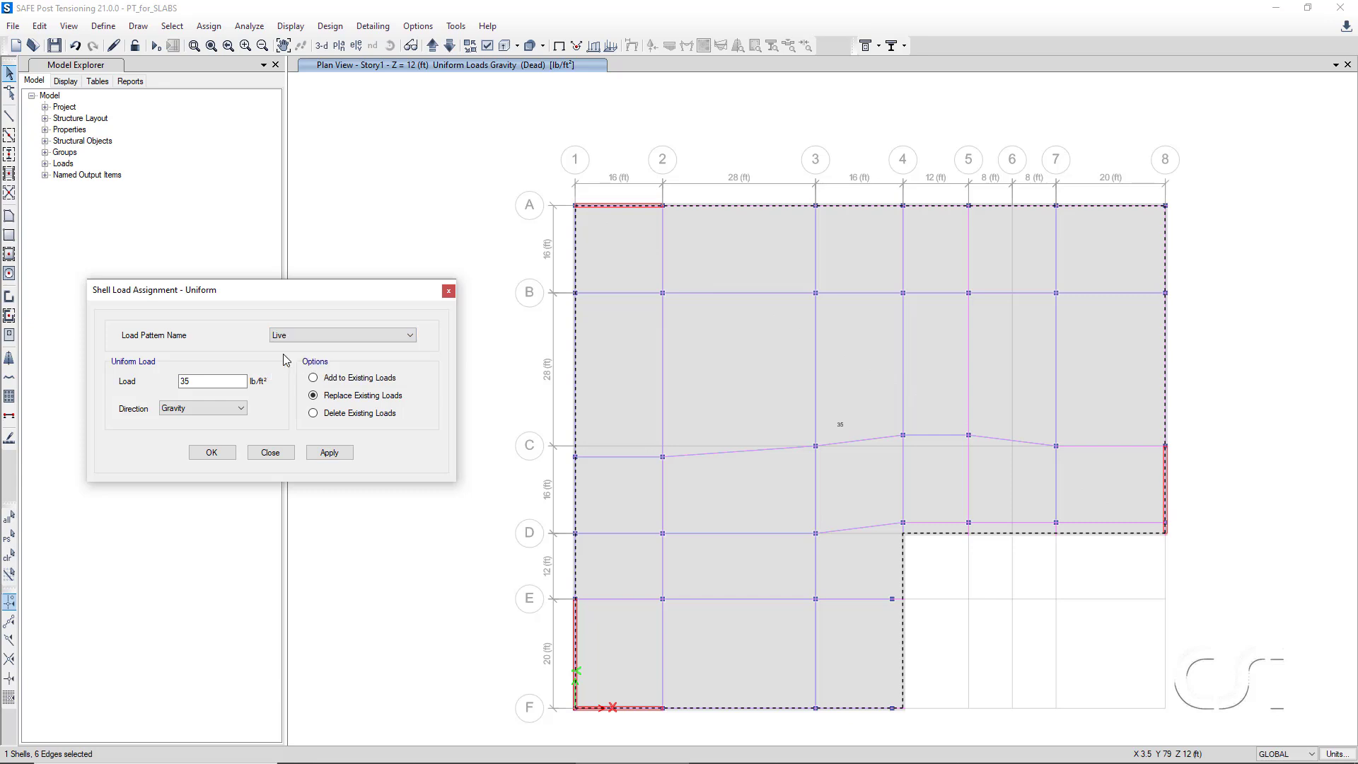
pyautogui.doubleClick(202, 382)
pyautogui.write('50')
pyautogui.click(210, 453)
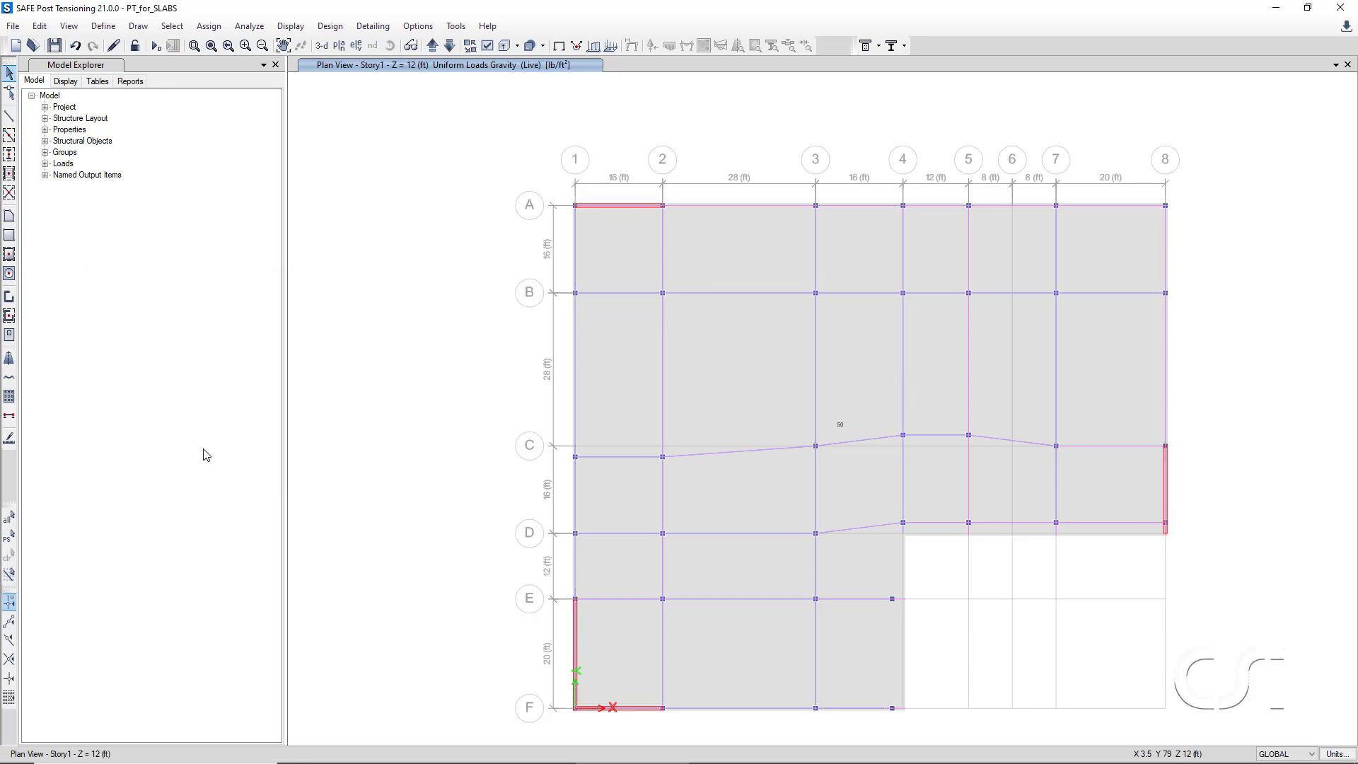
# Run analysis and design to get Dead-case displacement contours peaking near -0.609 in.
pyautogui.click(157, 46)
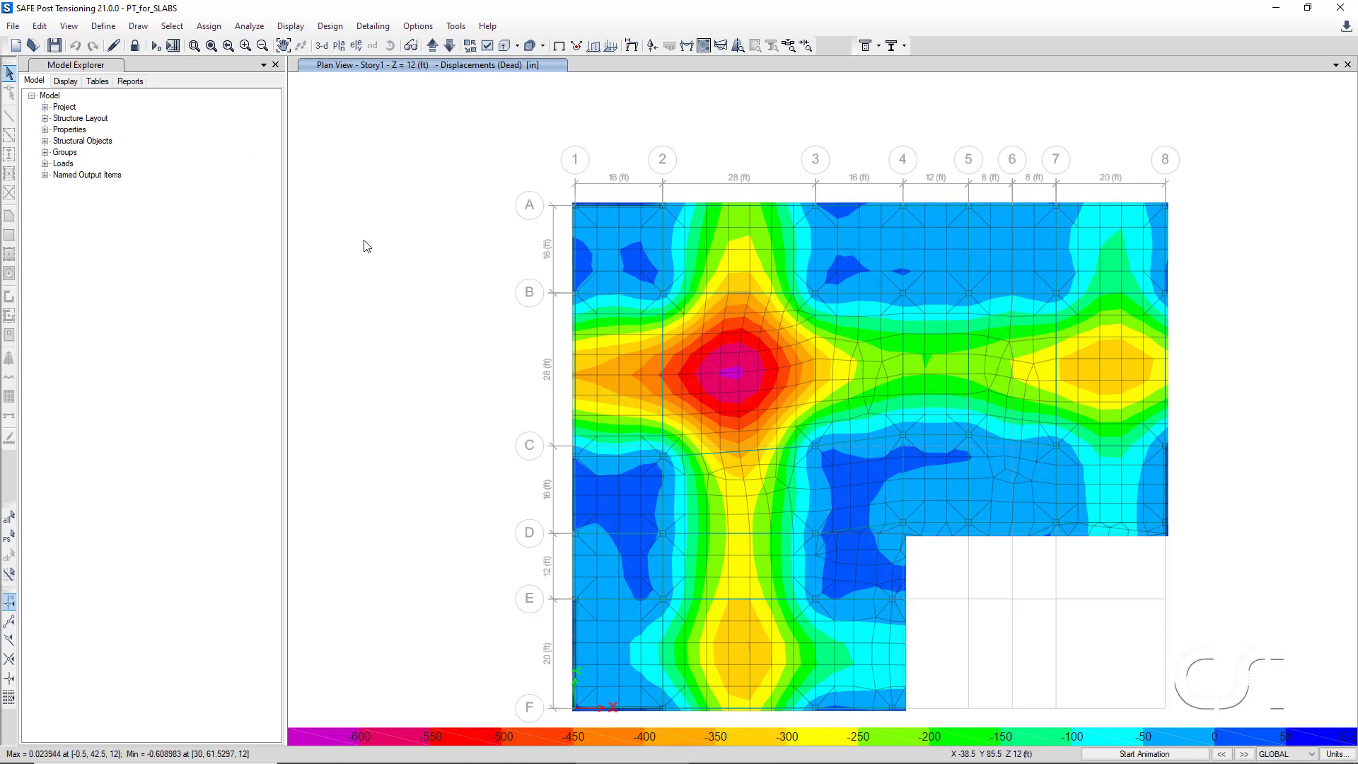
# Plot PT-TRANSFER top-face S11 shell stresses, ranging roughly -1957 to 1642 lb/in².
pyautogui.click(291, 26)
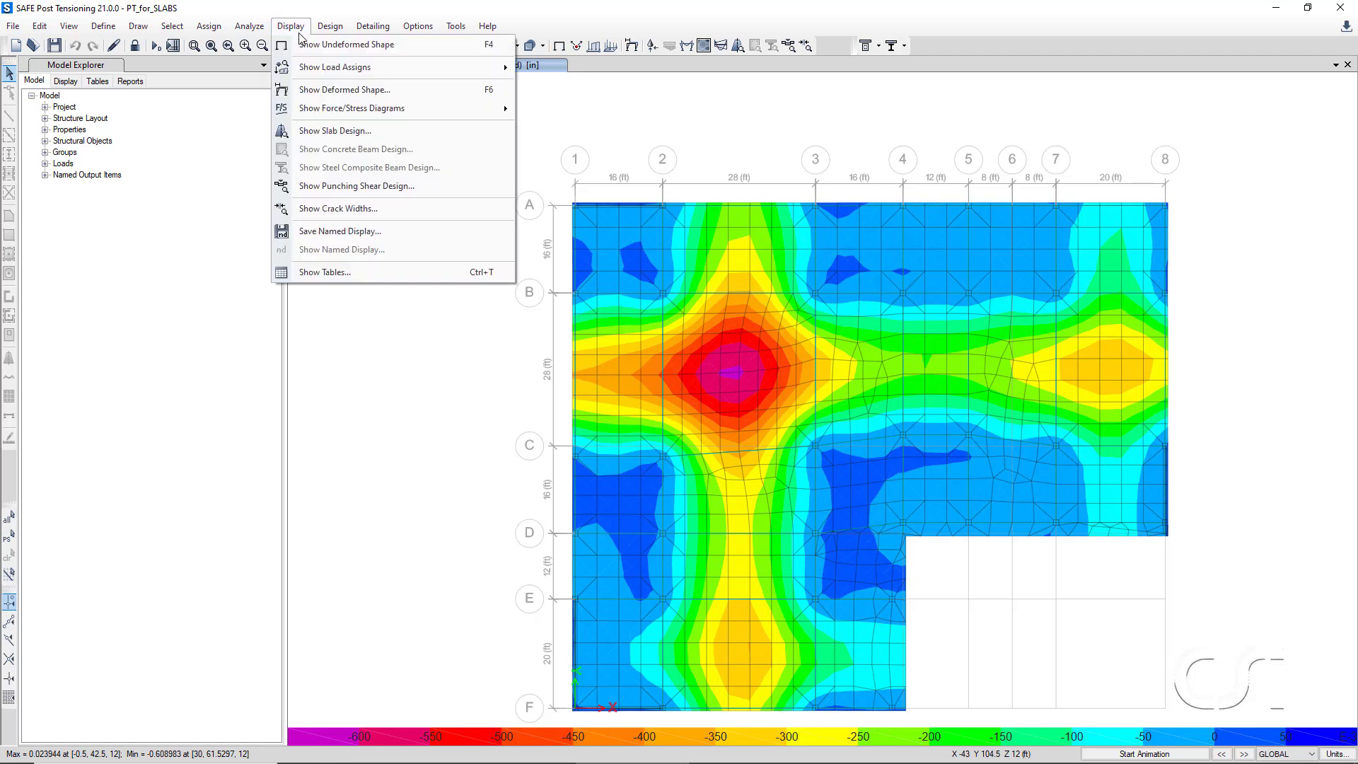
pyautogui.moveTo(358, 106)
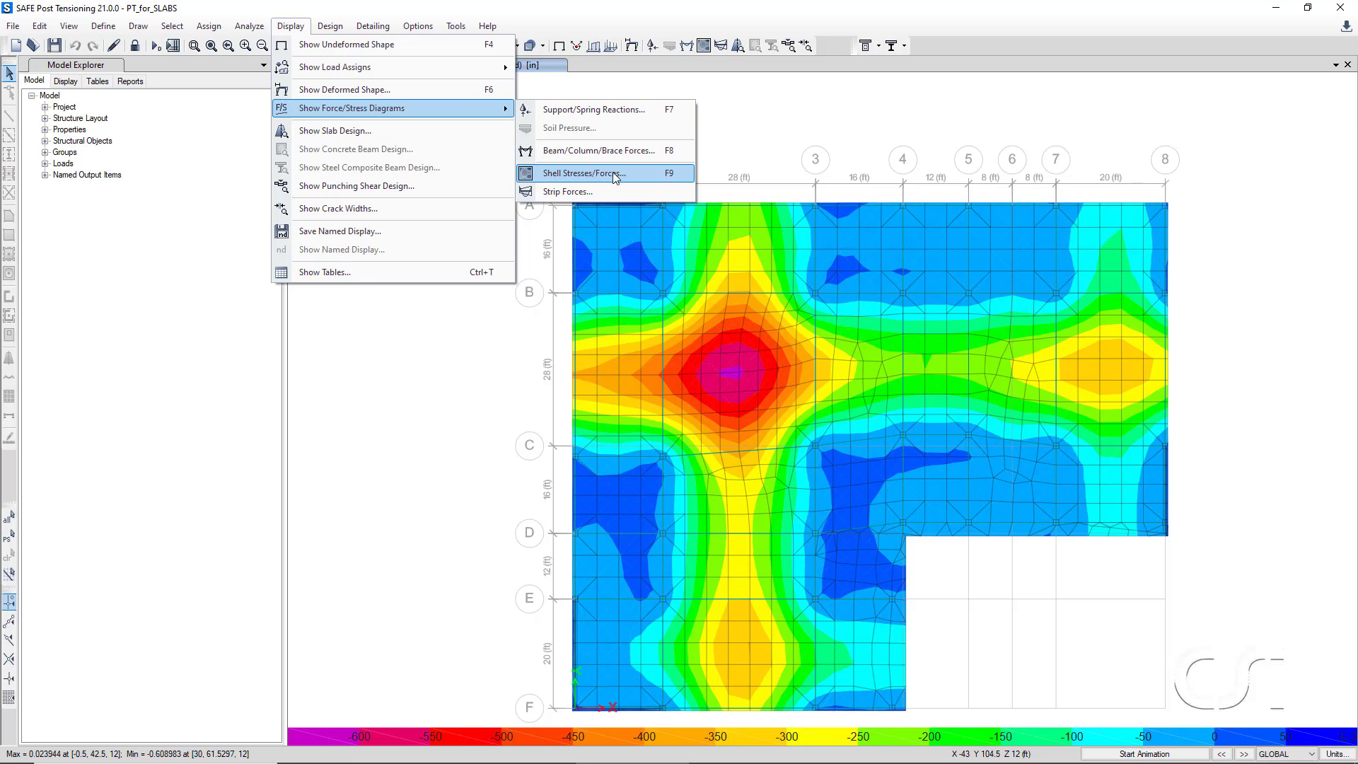
pyautogui.click(576, 176)
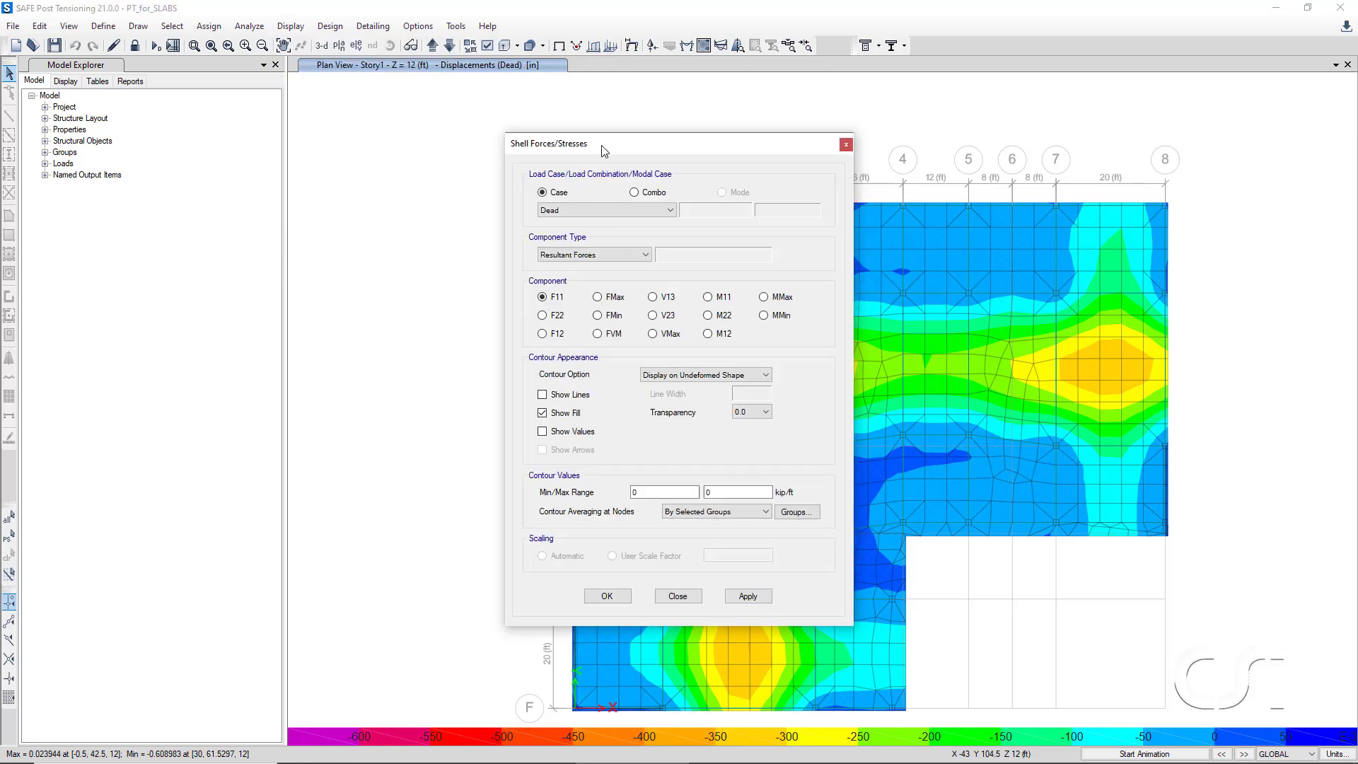
pyautogui.moveTo(597, 150); pyautogui.dragTo(285, 146)
pyautogui.click(294, 206)
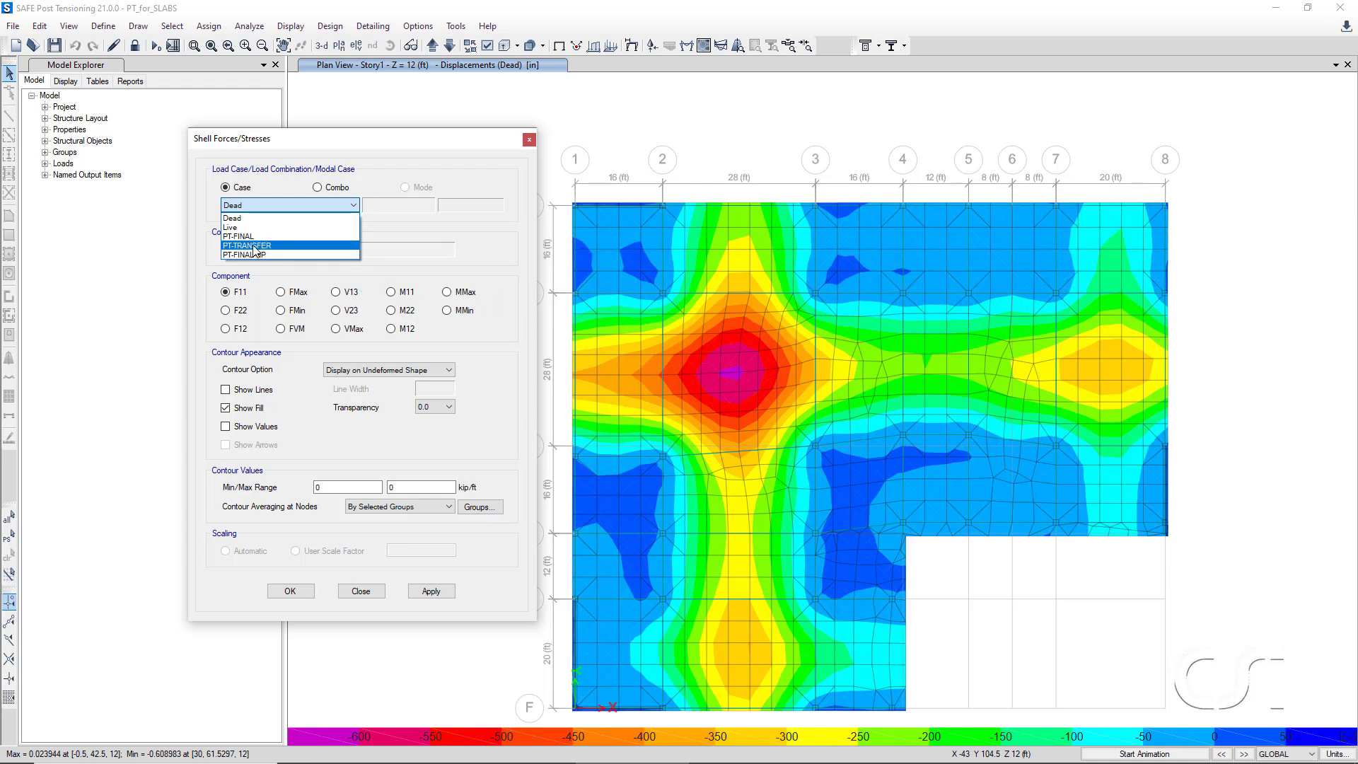
pyautogui.click(268, 246)
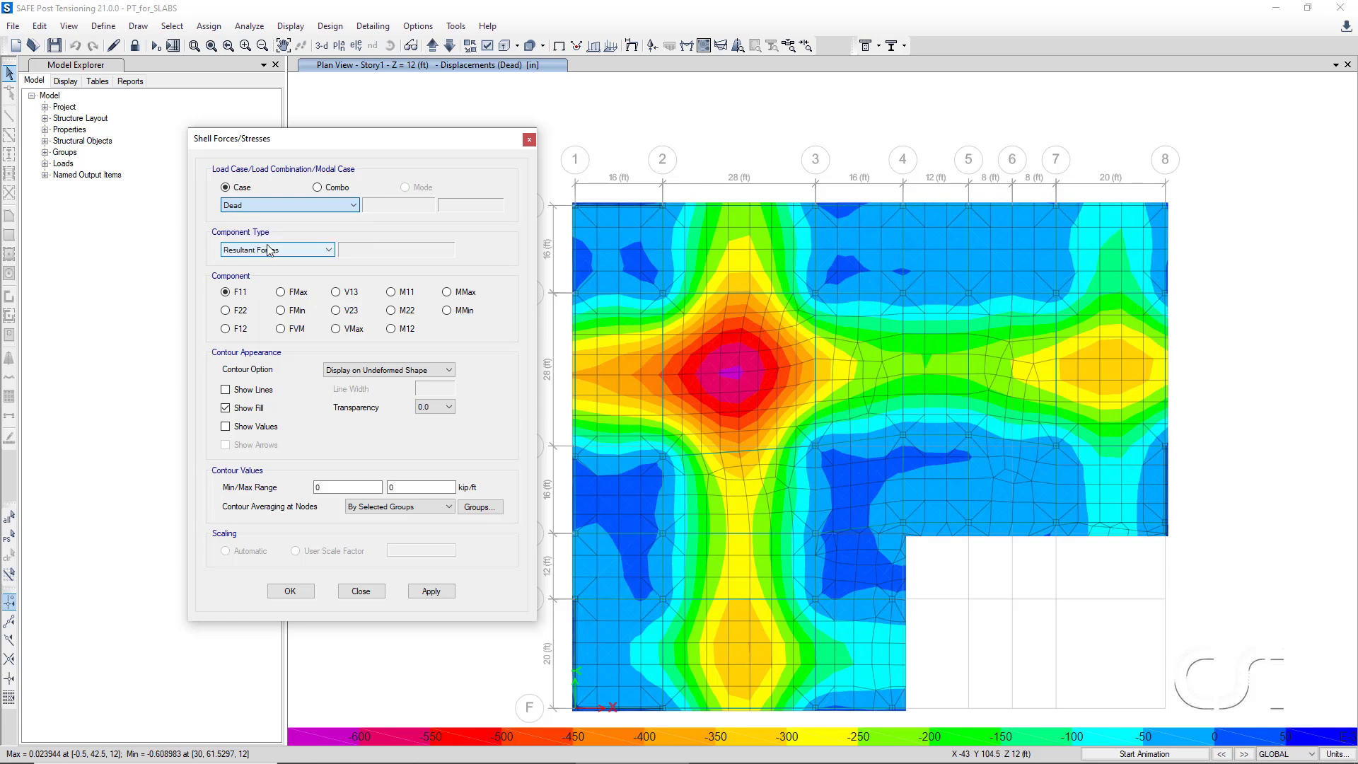
pyautogui.click(269, 249)
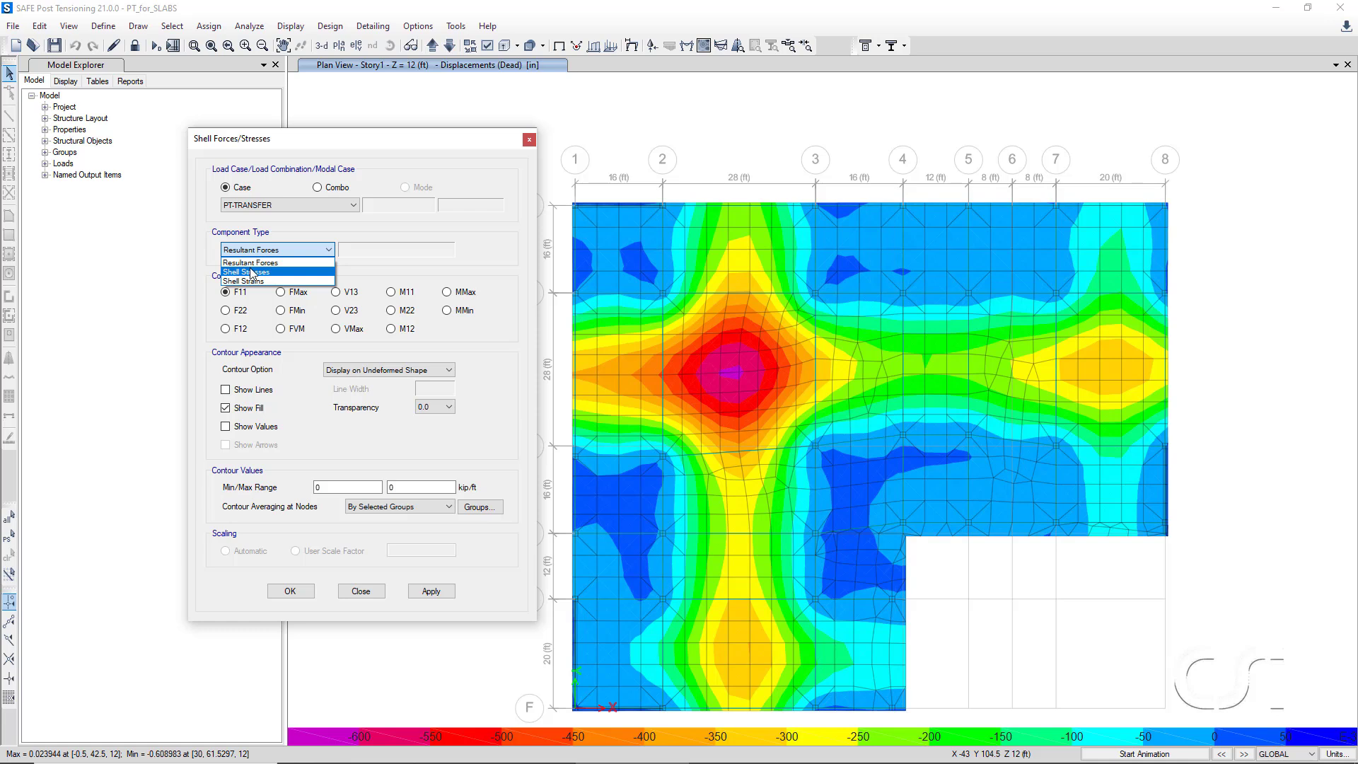
pyautogui.click(256, 273)
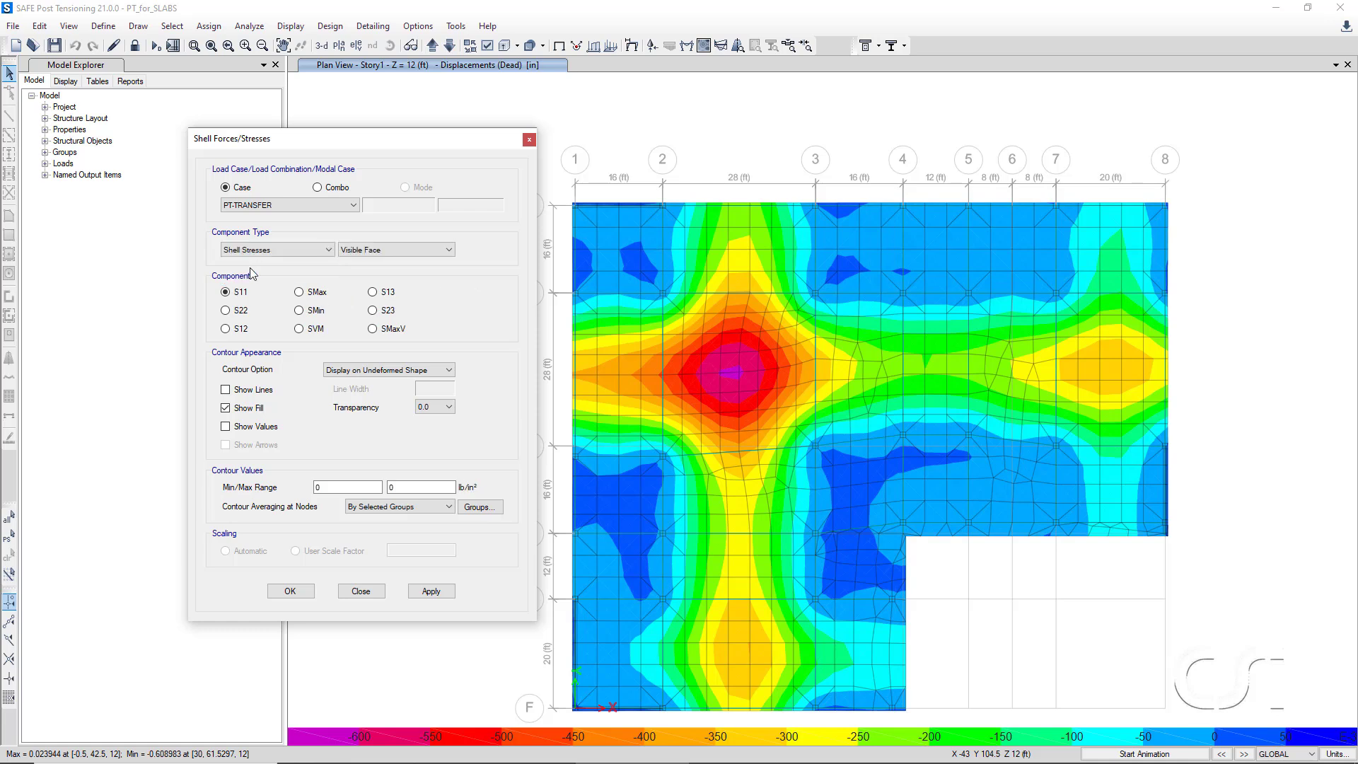
pyautogui.click(363, 252)
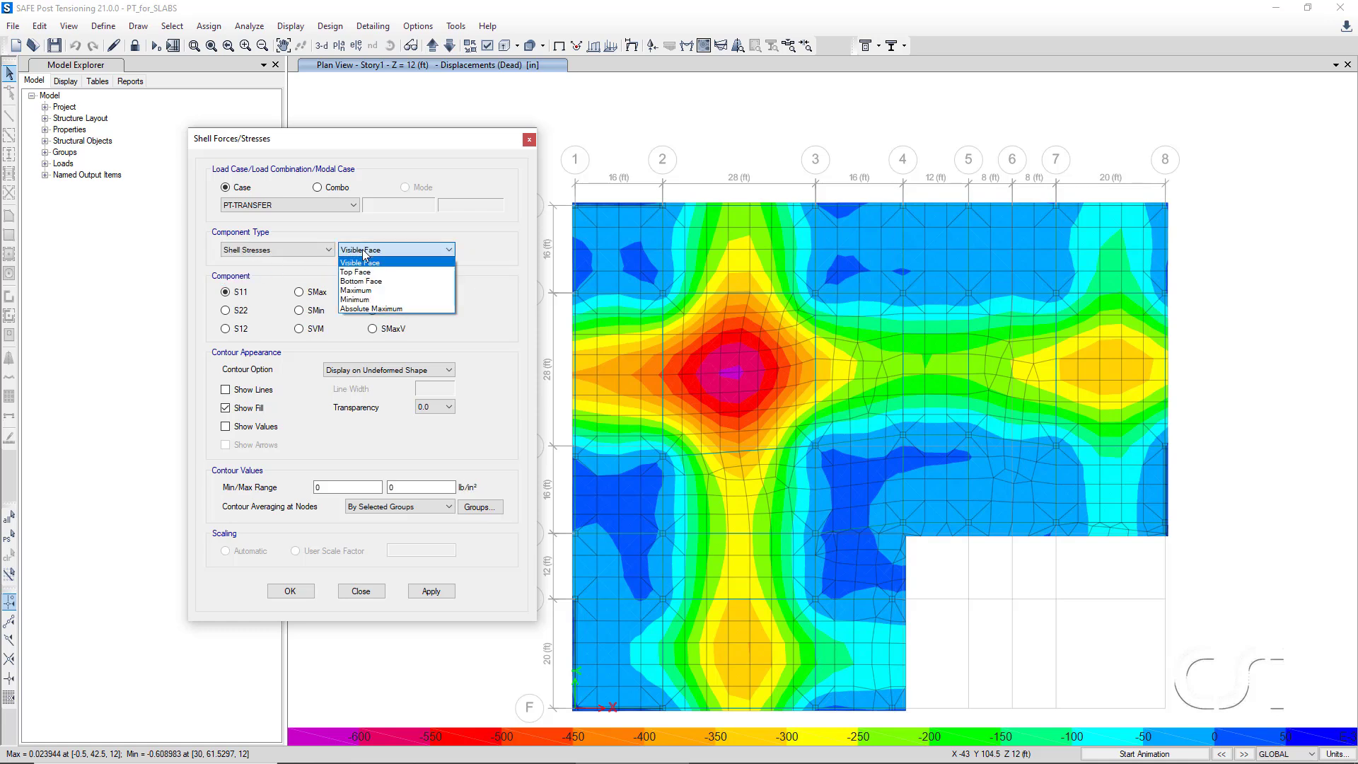
pyautogui.click(358, 273)
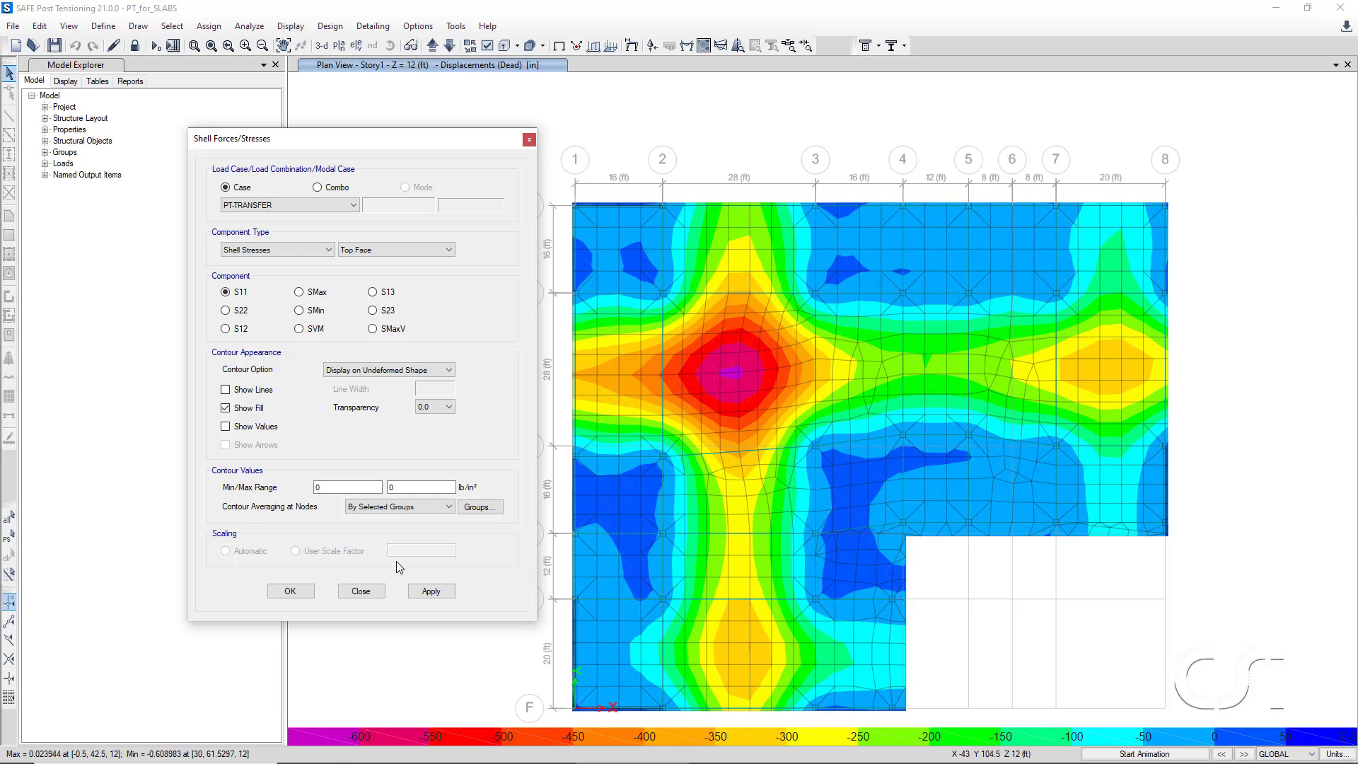
pyautogui.click(429, 592)
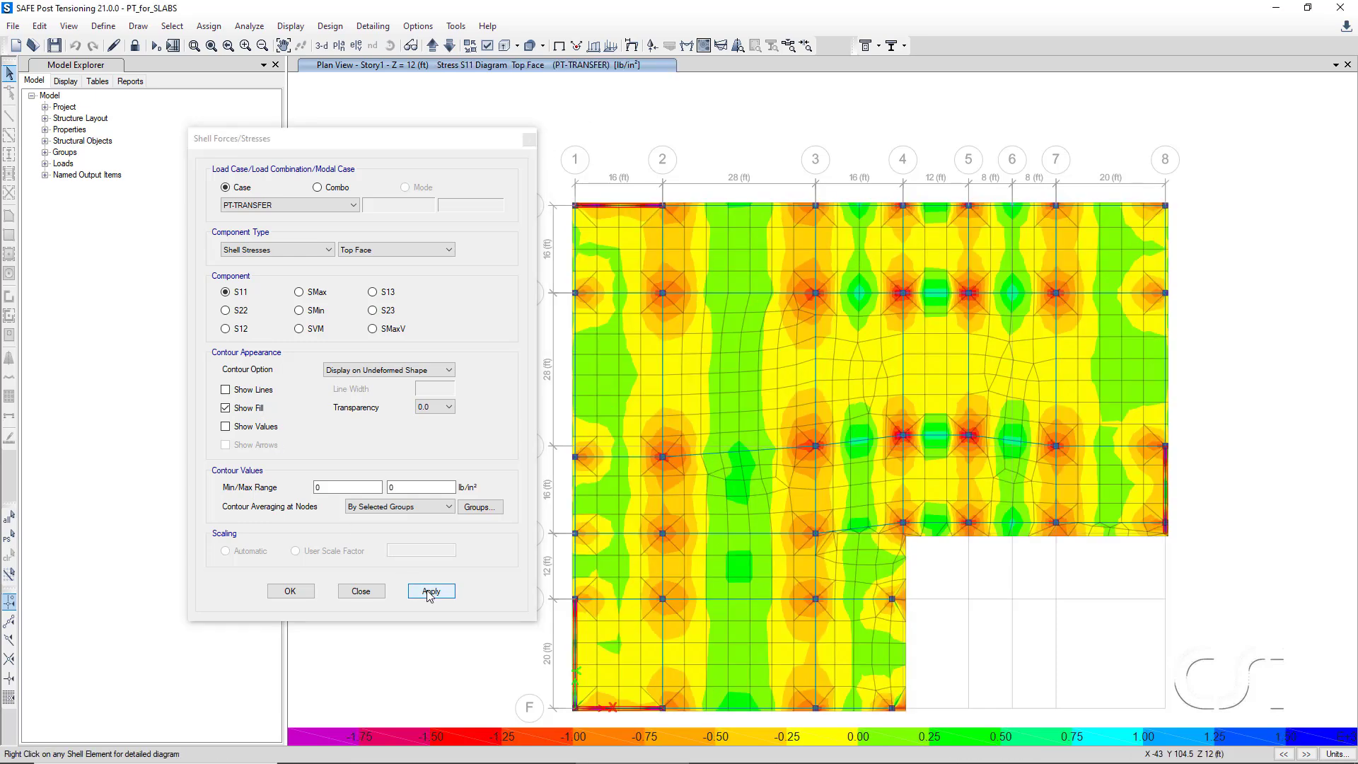
pyautogui.click(371, 594)
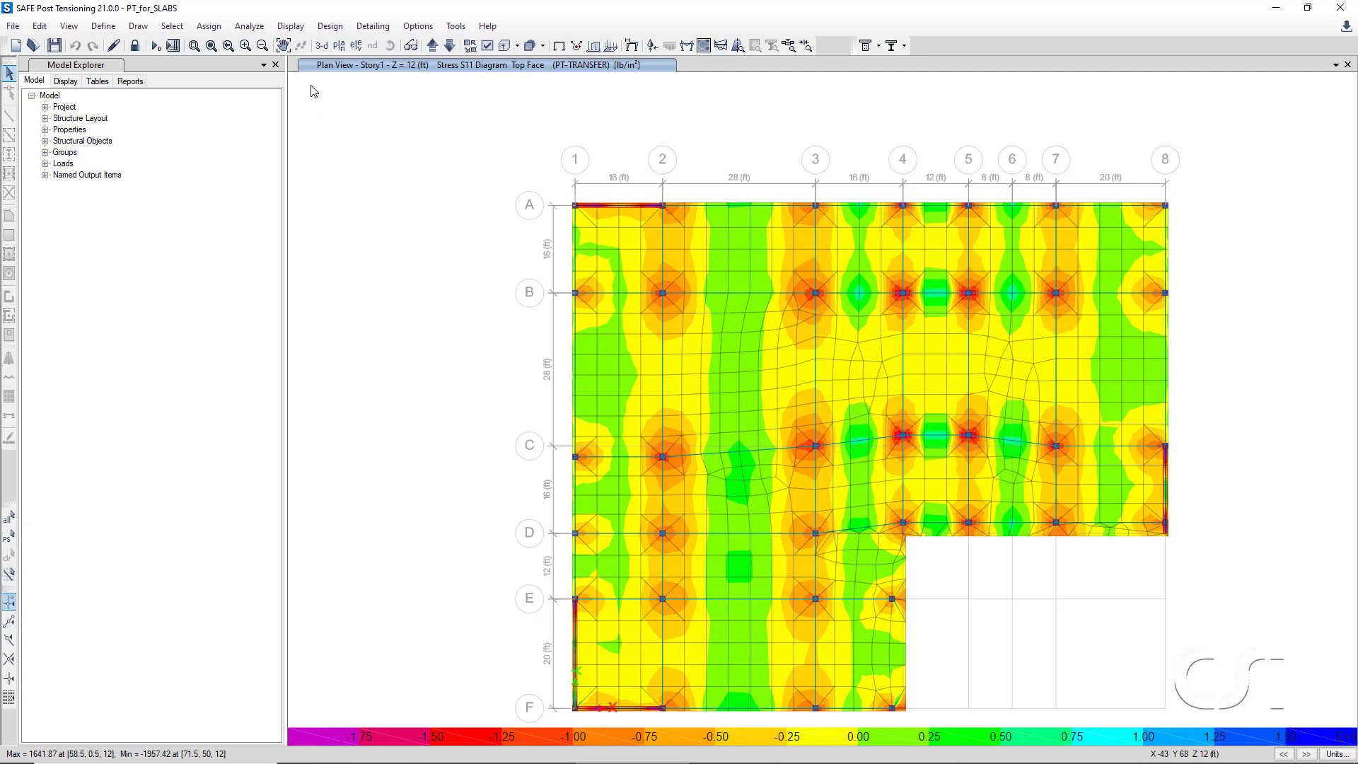
# In Show Slab Design, keep Strip Based and choose Flexural Stress Check - Long Term.
pyautogui.click(298, 28)
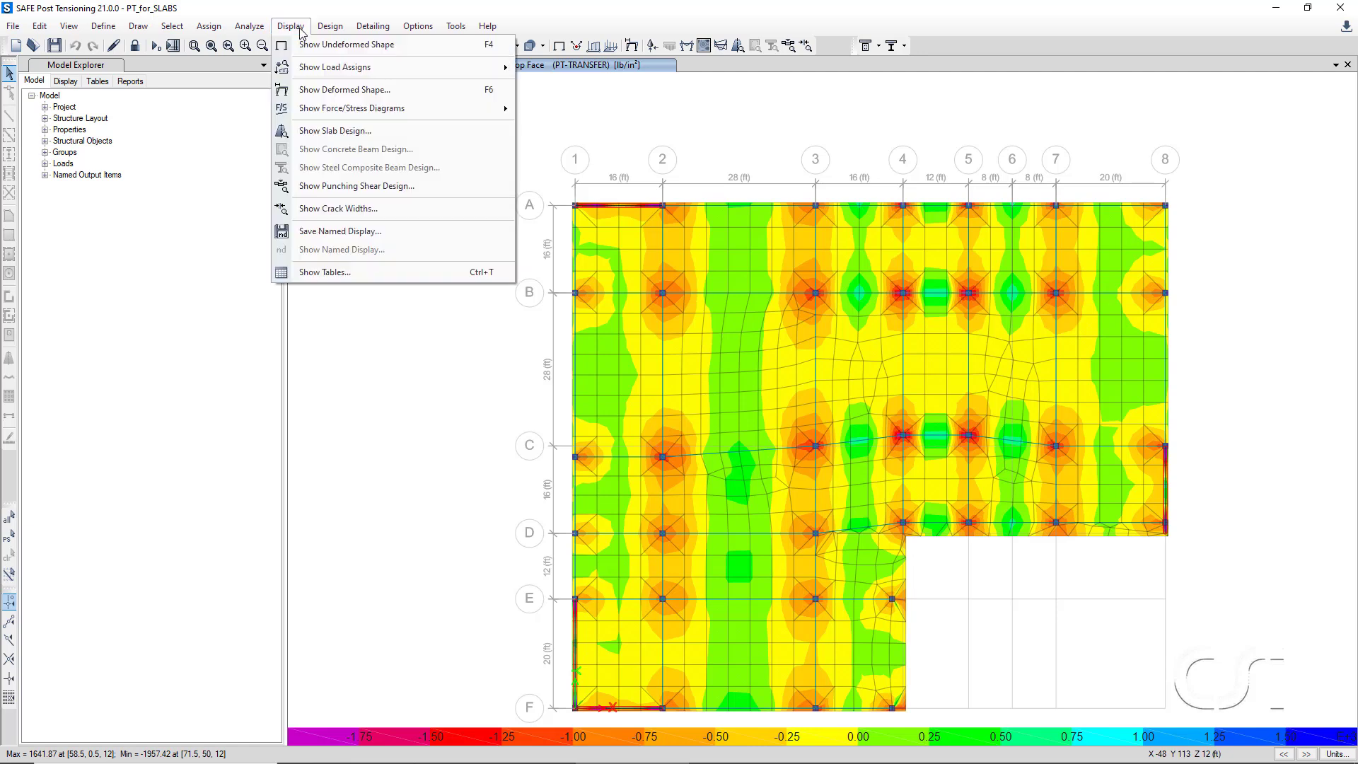
pyautogui.click(339, 132)
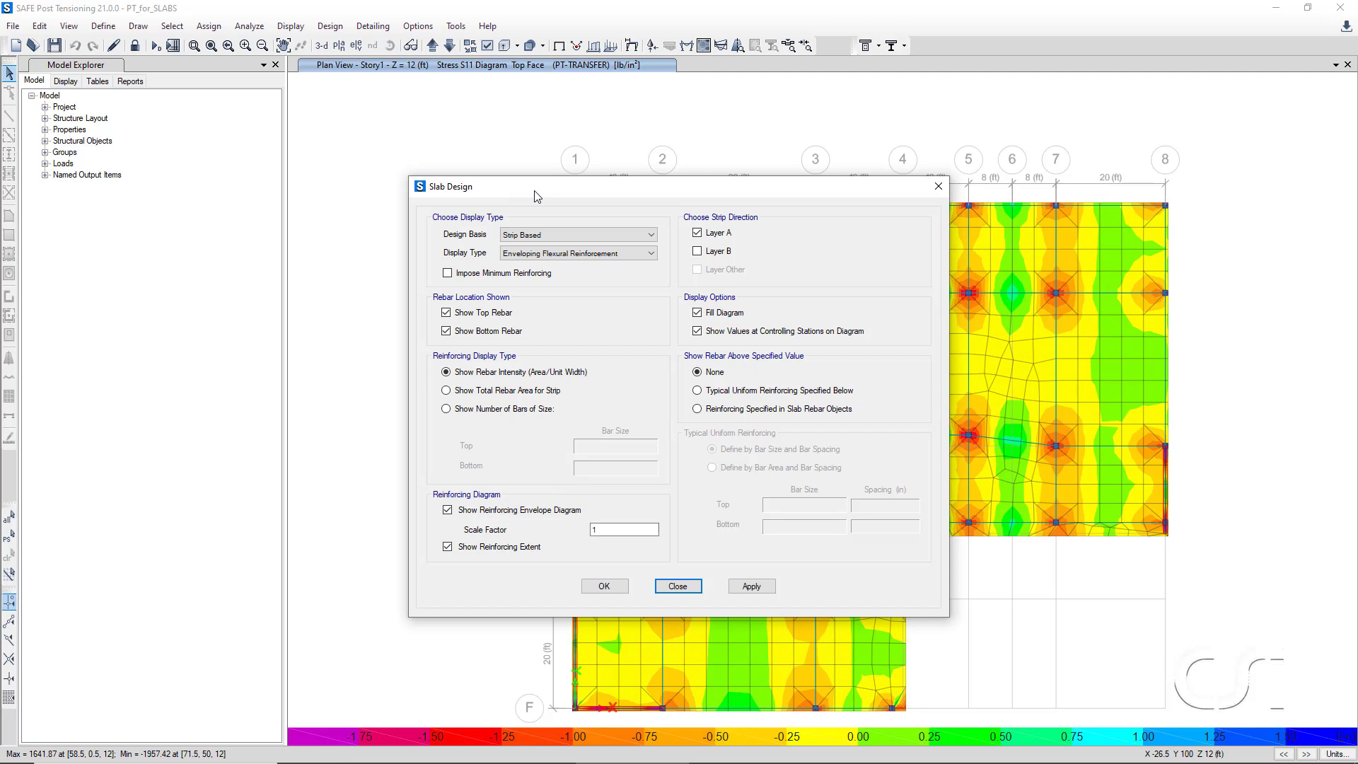
pyautogui.moveTo(537, 196); pyautogui.dragTo(198, 186)
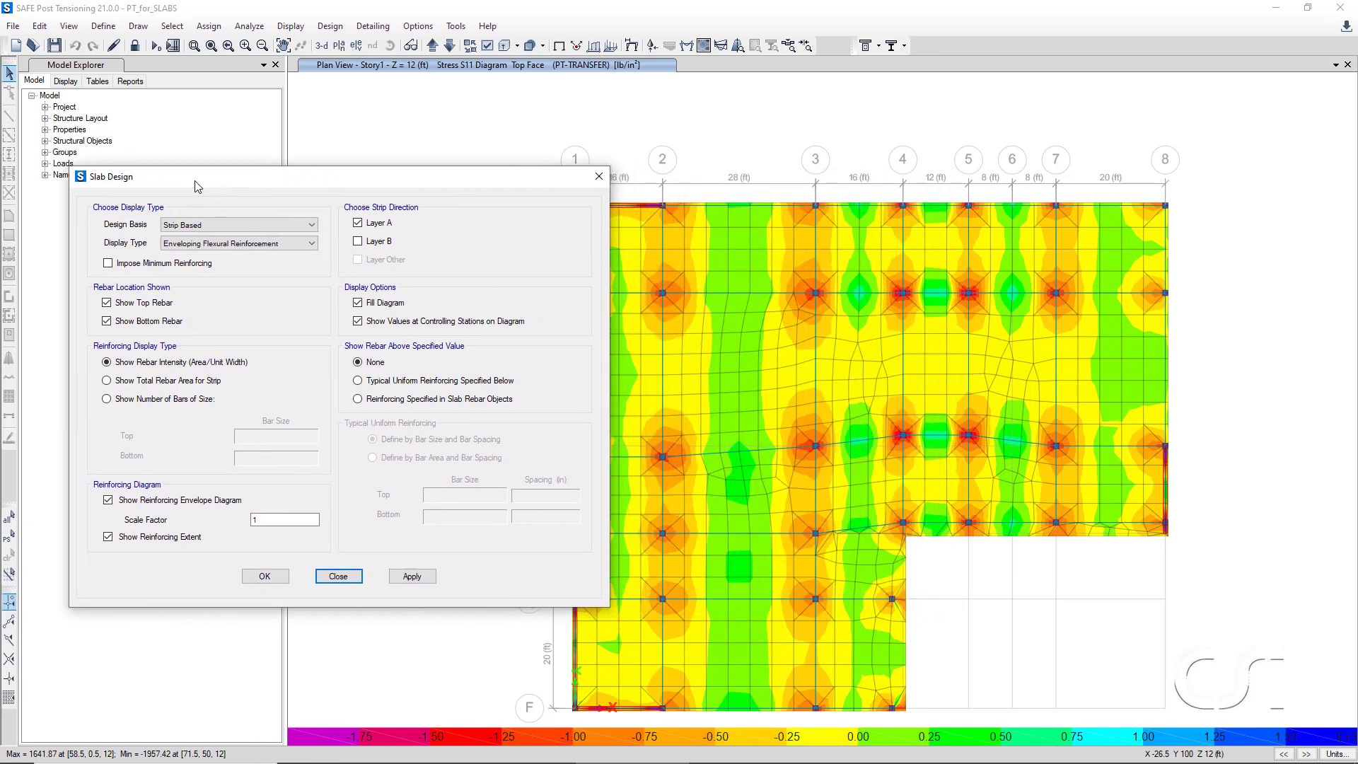
pyautogui.click(209, 226)
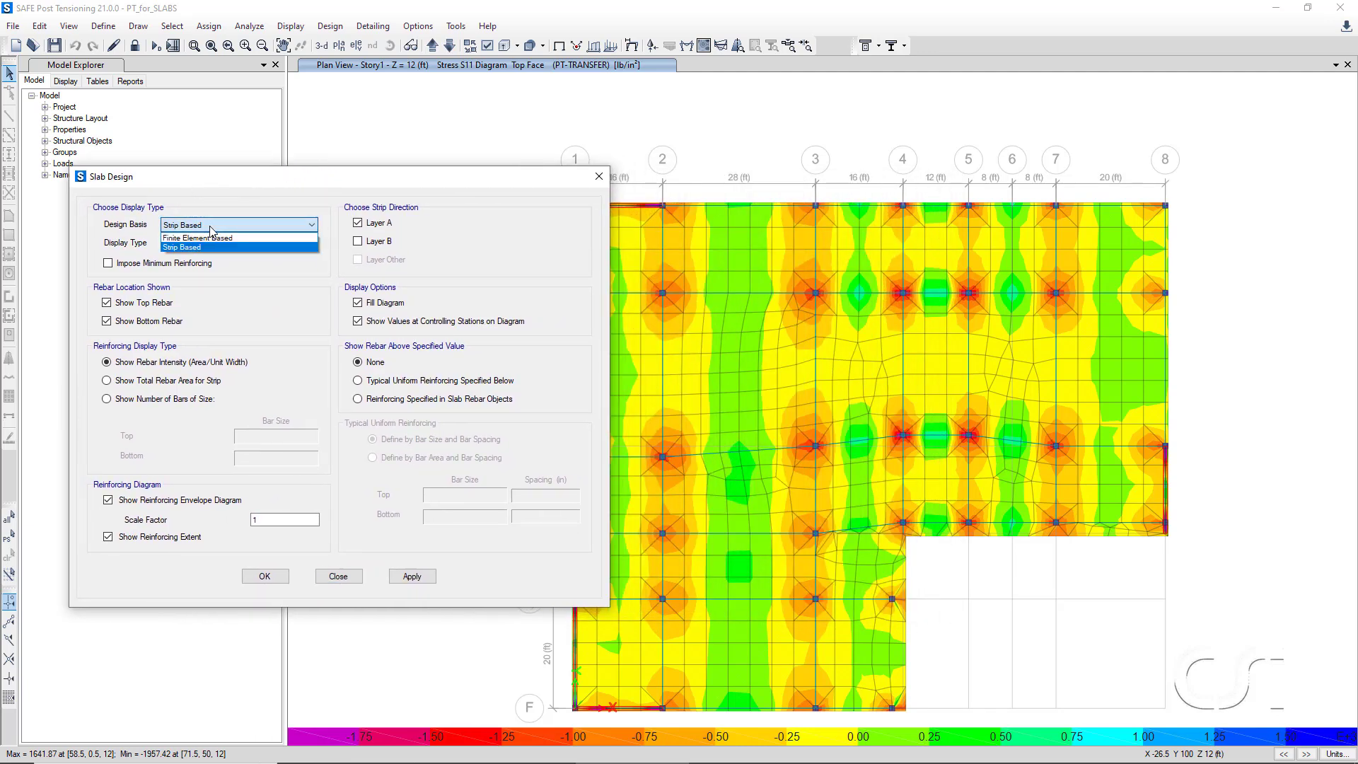
pyautogui.click(210, 226)
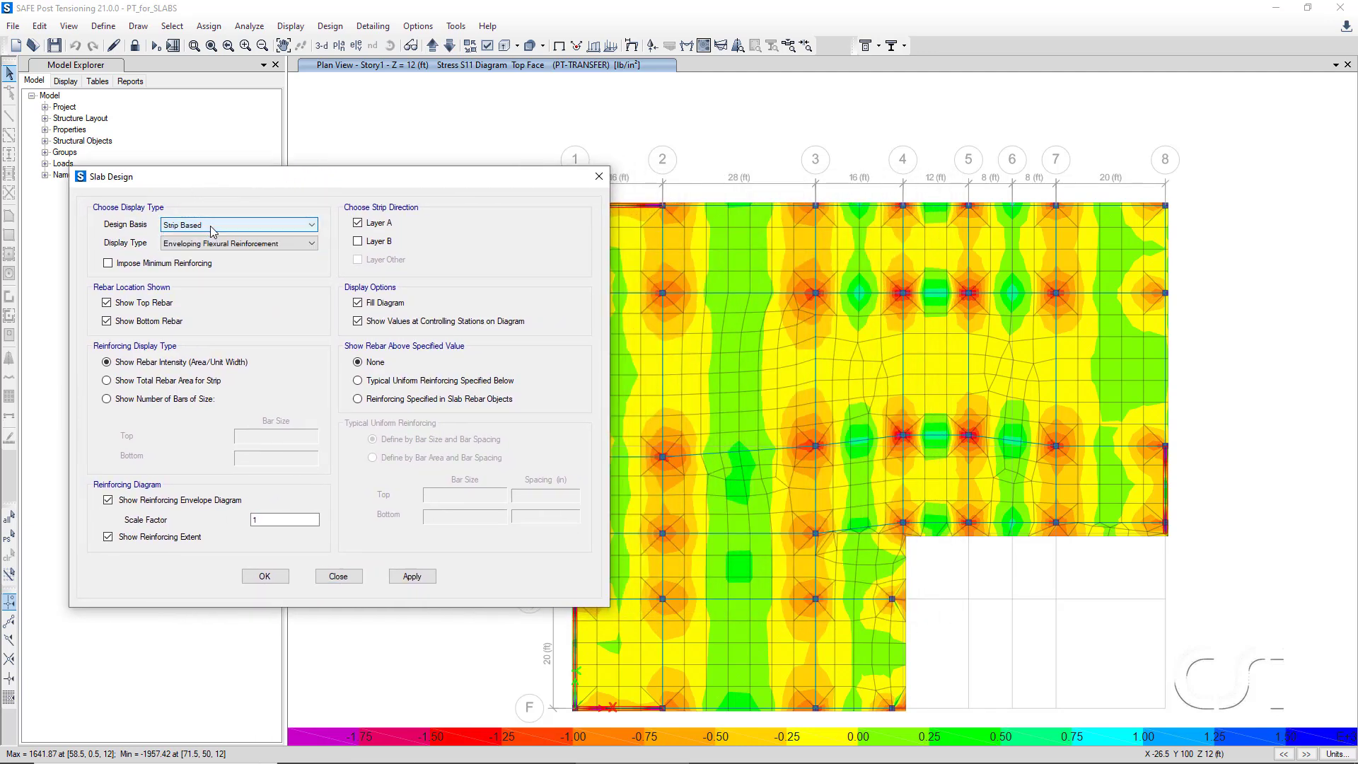
pyautogui.click(271, 245)
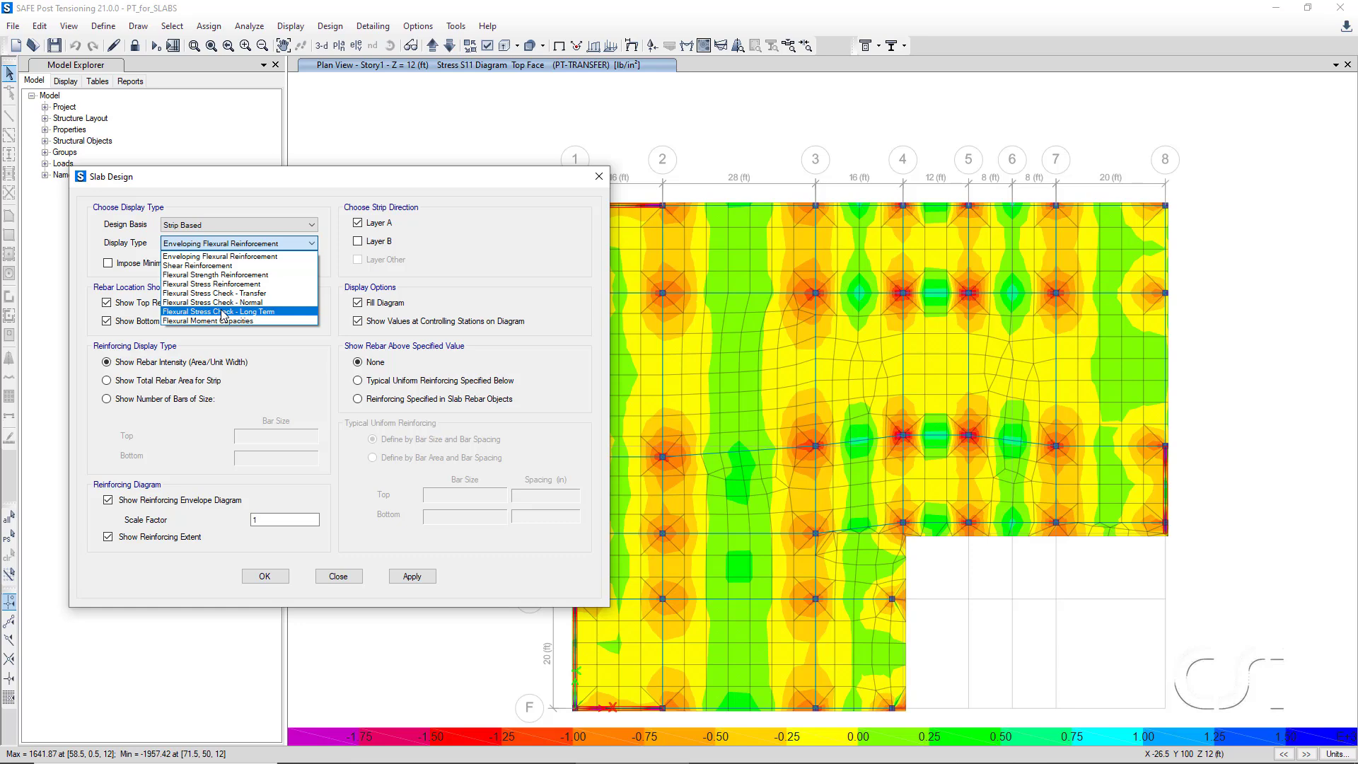
pyautogui.click(235, 313)
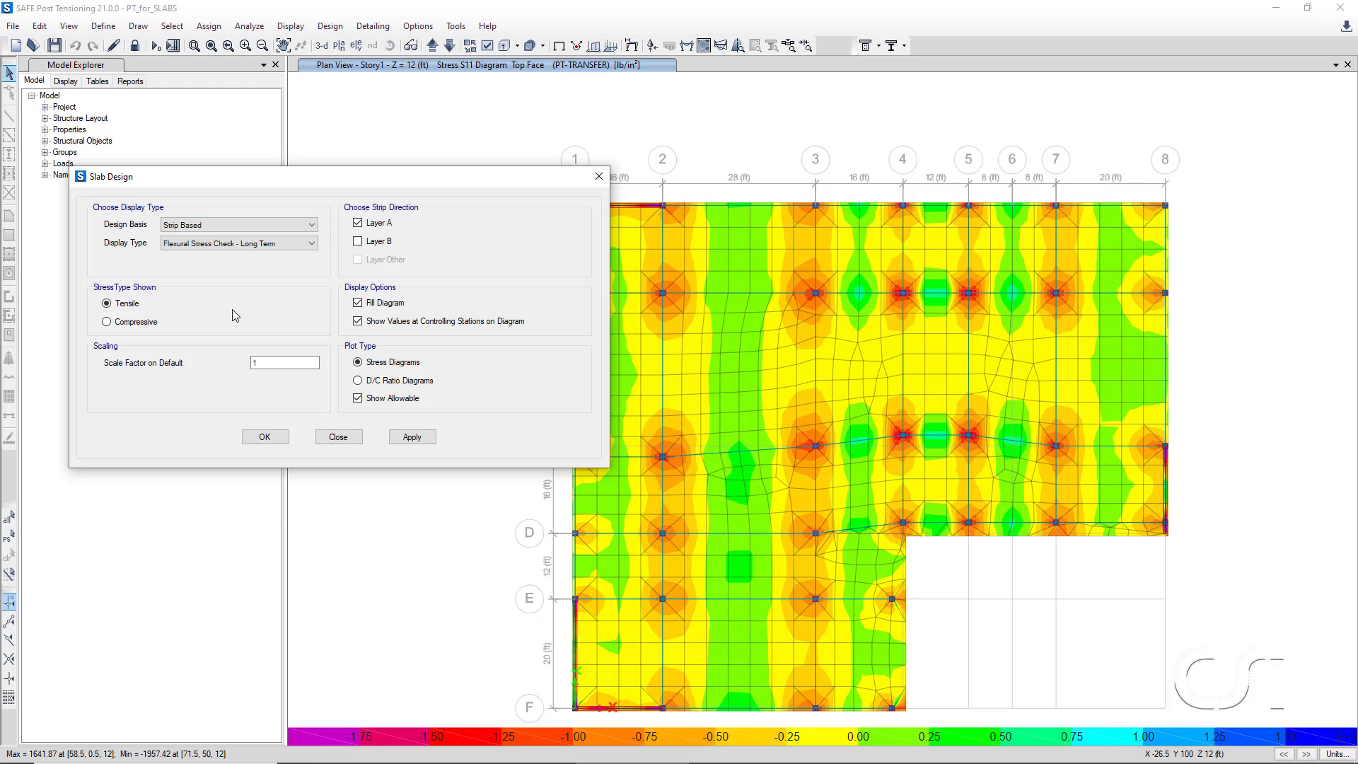
# Switch strips from Layer A to Layer B, show Compressive stresses, and apply.
pyautogui.click(361, 224)
pyautogui.click(364, 243)
pyautogui.click(157, 322)
pyautogui.click(260, 439)
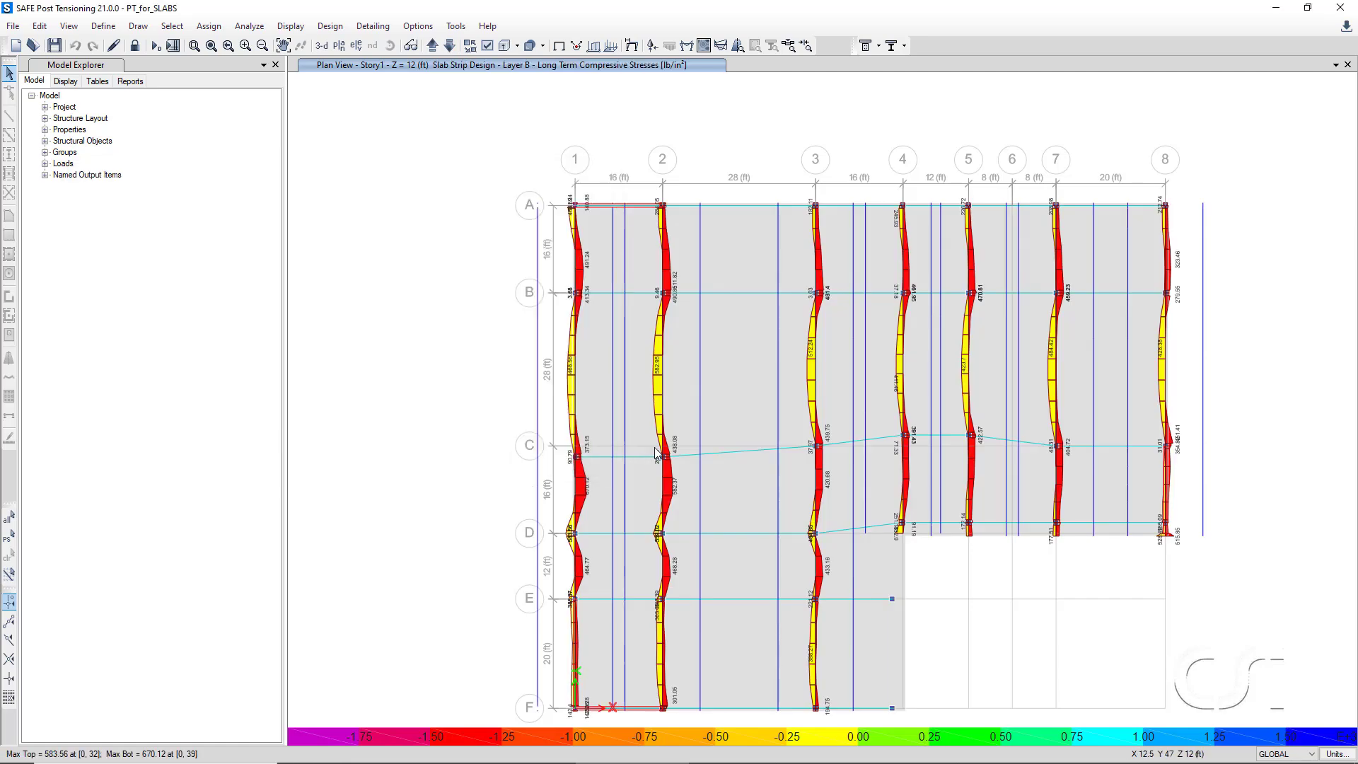
pyautogui.moveTo(667, 375)
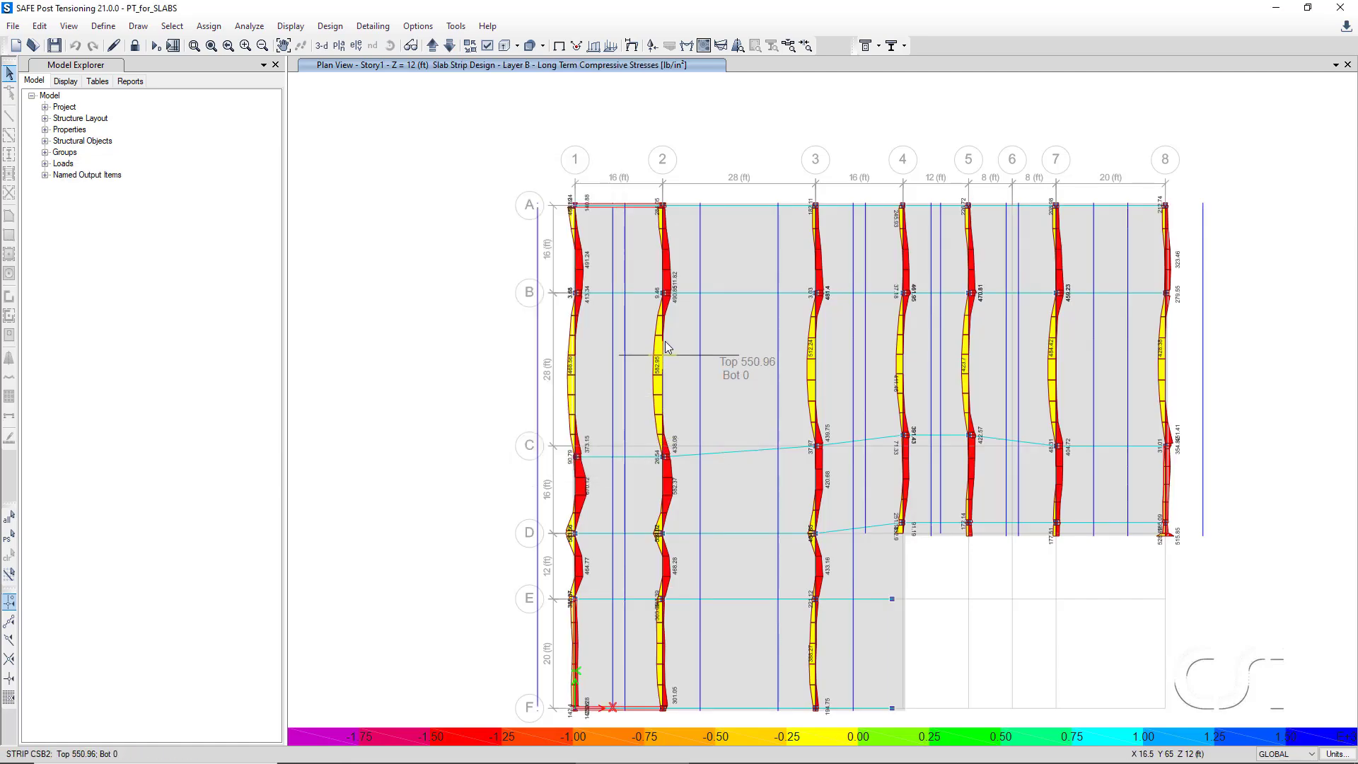